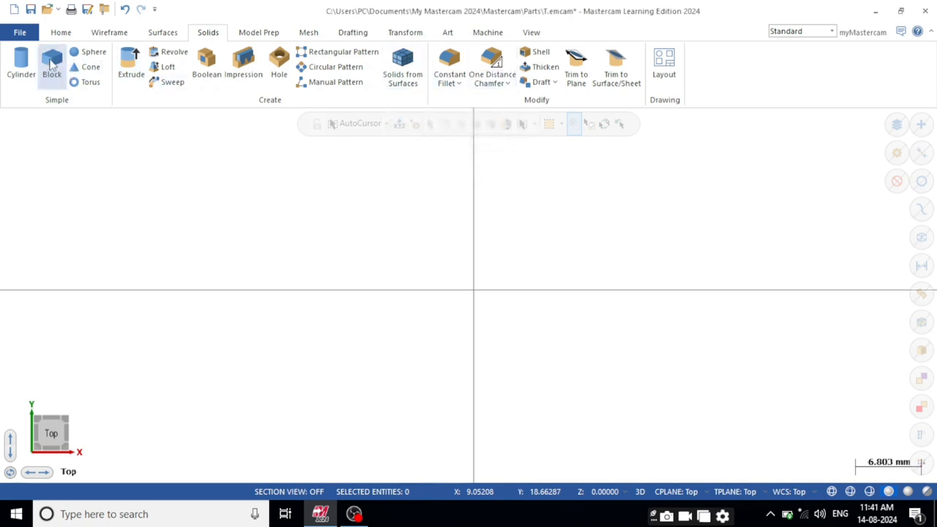
- Create a solid block centred on the origin, about 22.6 mm long, 20.3 mm wide and 16.1 mm downward, and set the isometric view
click(52, 64)
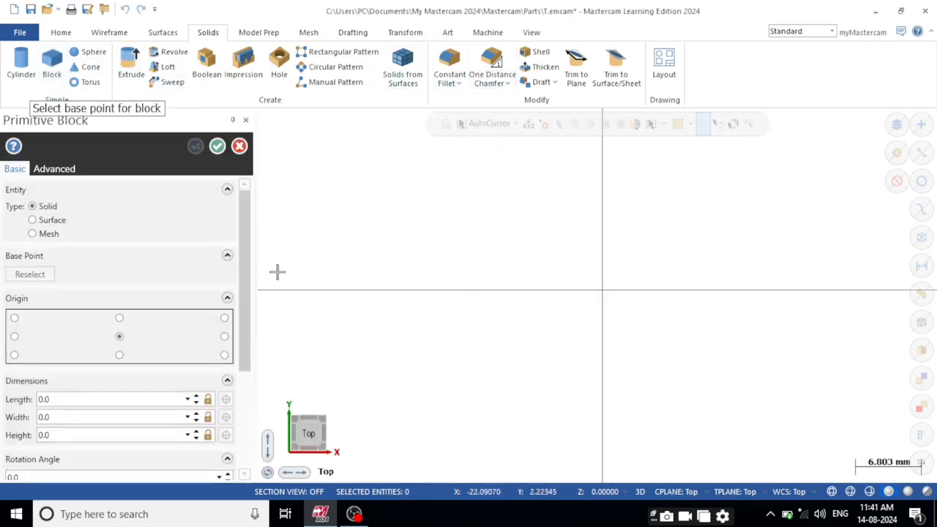
click(603, 291)
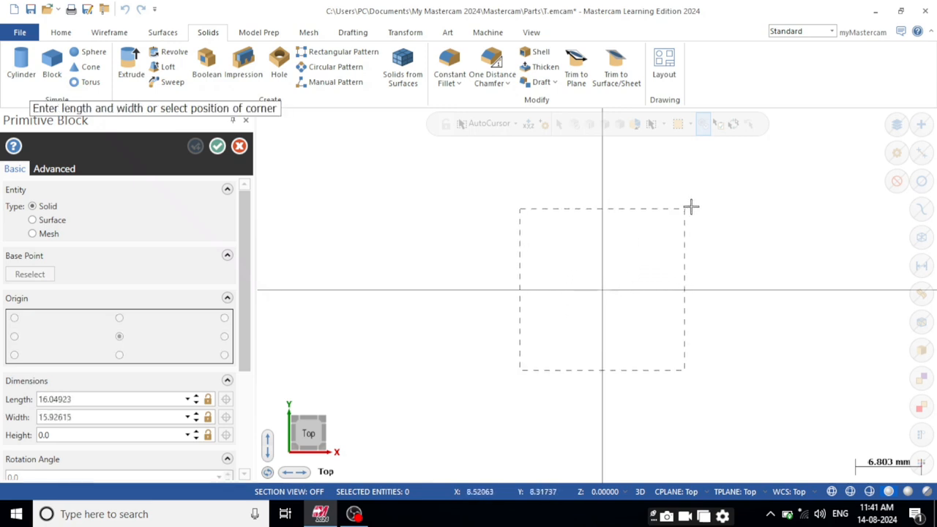
click(711, 191)
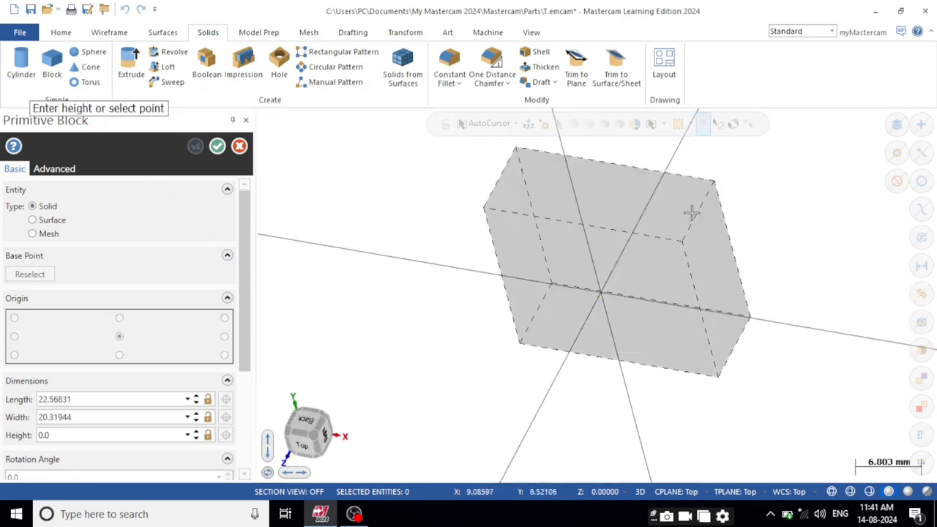
click(697, 203)
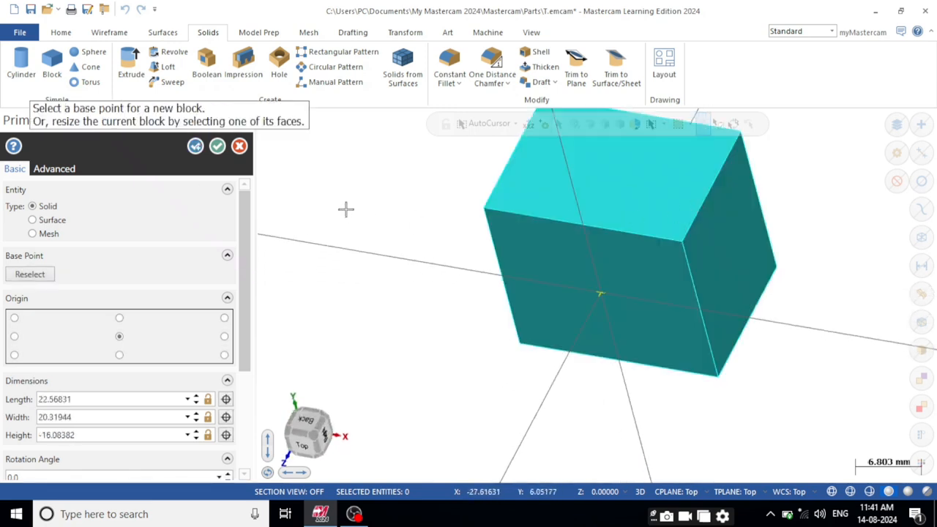
click(221, 149)
scroll(614, 341, down, 2)
middle_drag(721, 254, 330, 213)
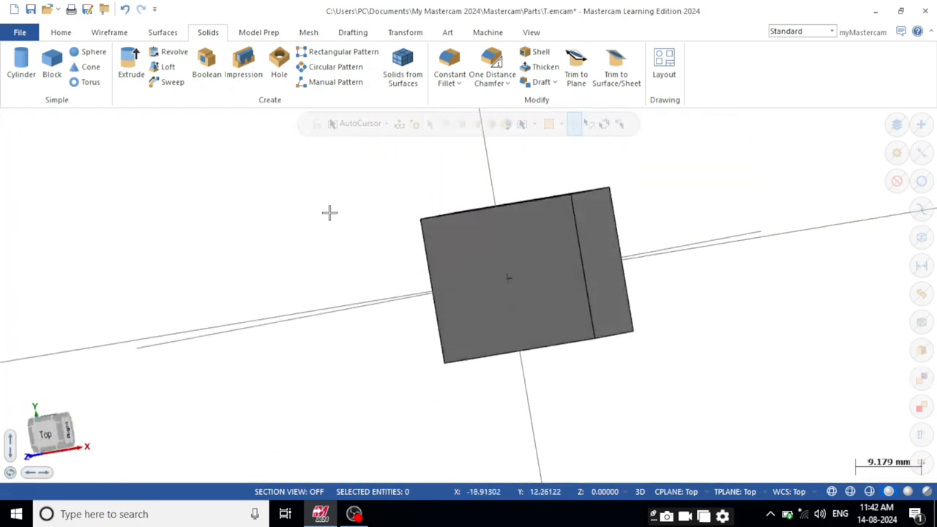
right_click(267, 195)
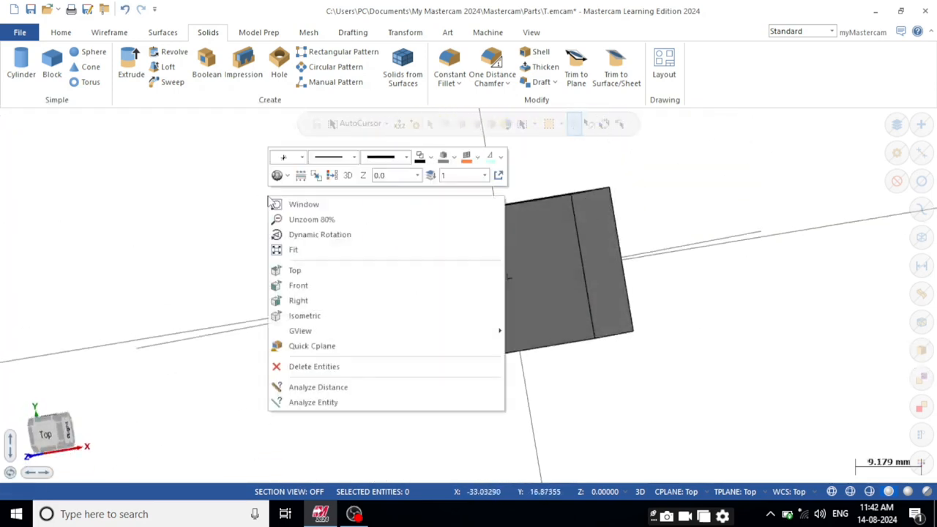
click(294, 317)
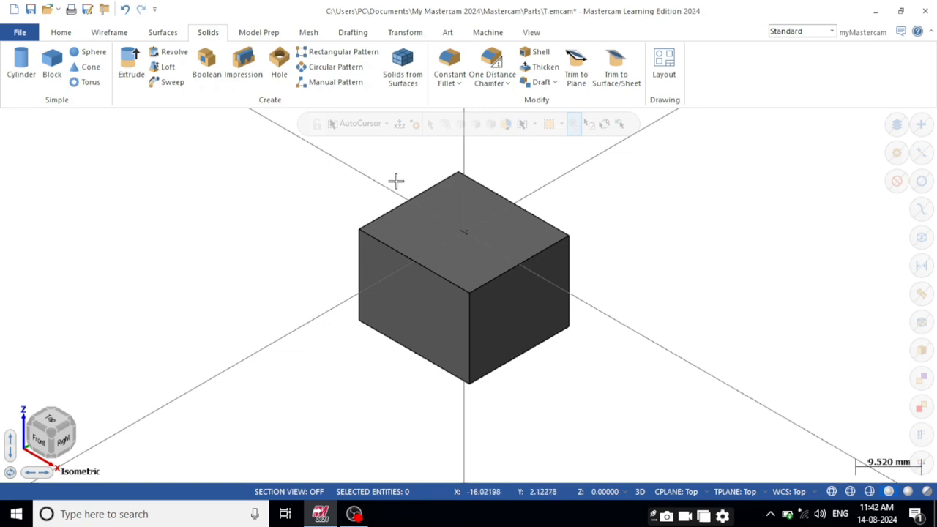
scroll(396, 180, up, 1)
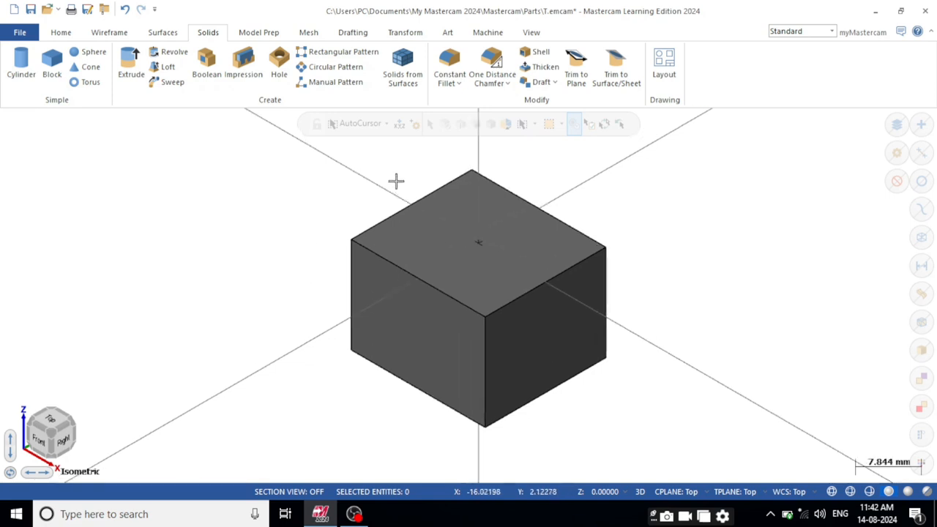
- Start a constant radius fillet restricted to edge selection and apply it to the upper front edge of the block
click(459, 84)
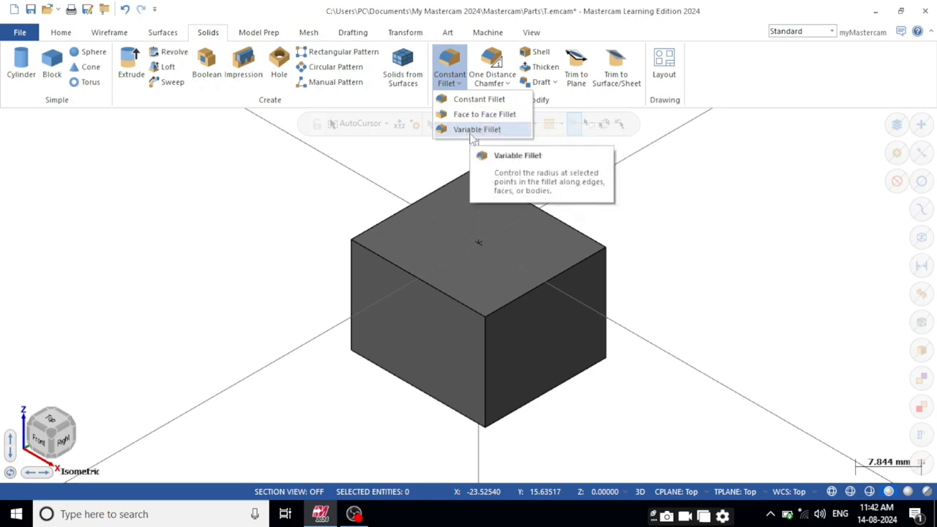
click(501, 102)
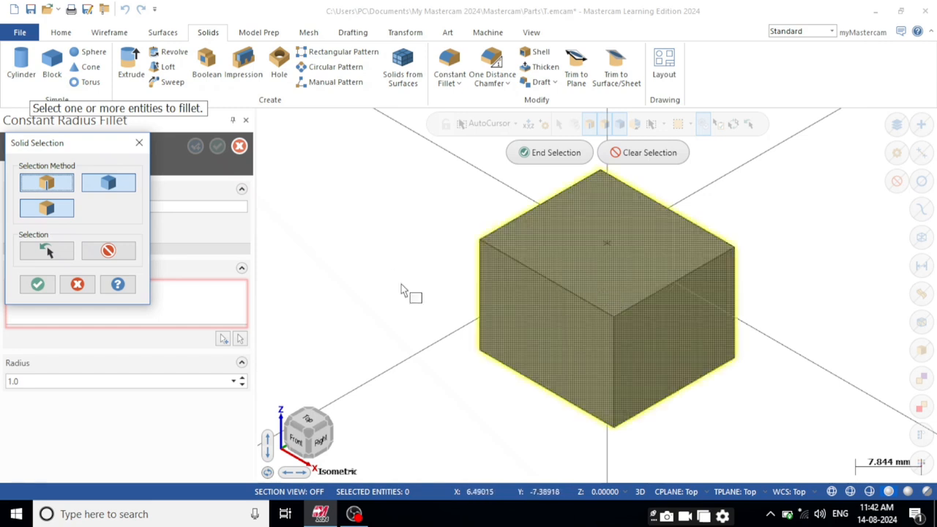
drag(70, 145, 349, 164)
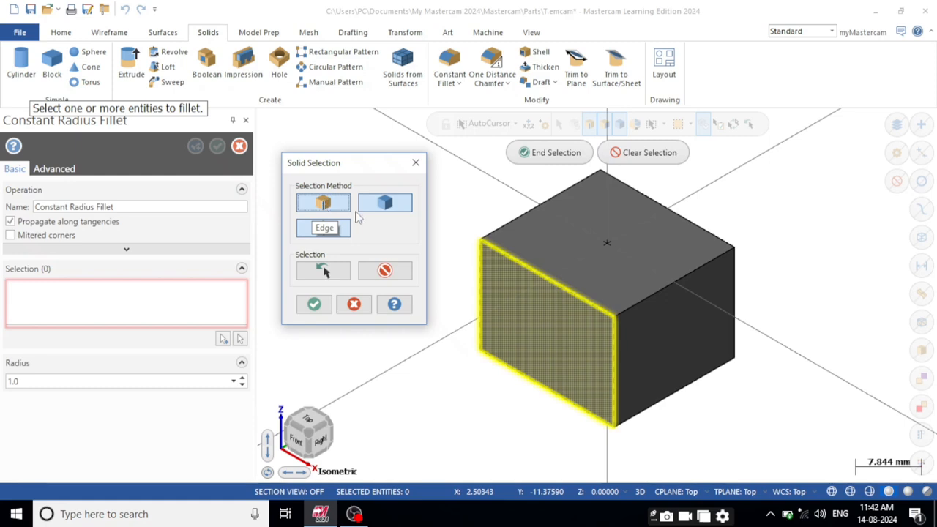
scroll(556, 330, up, 3)
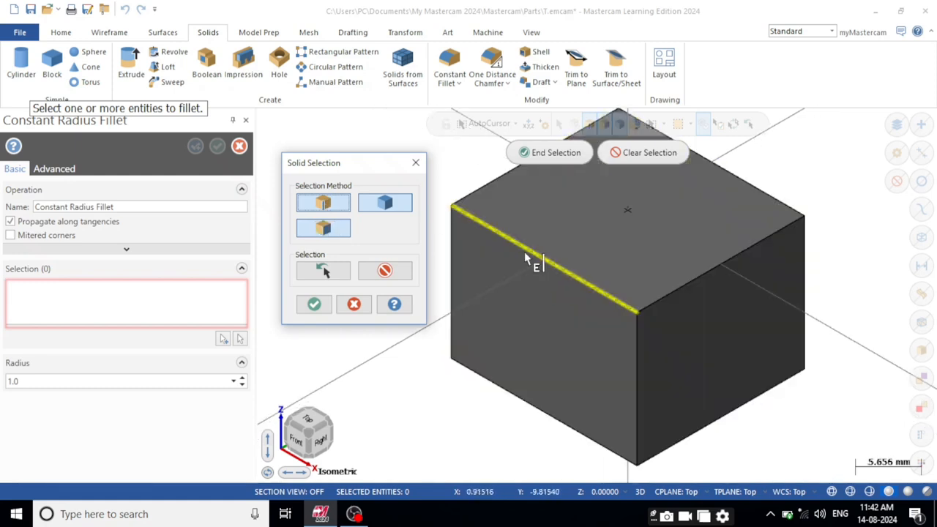
click(391, 207)
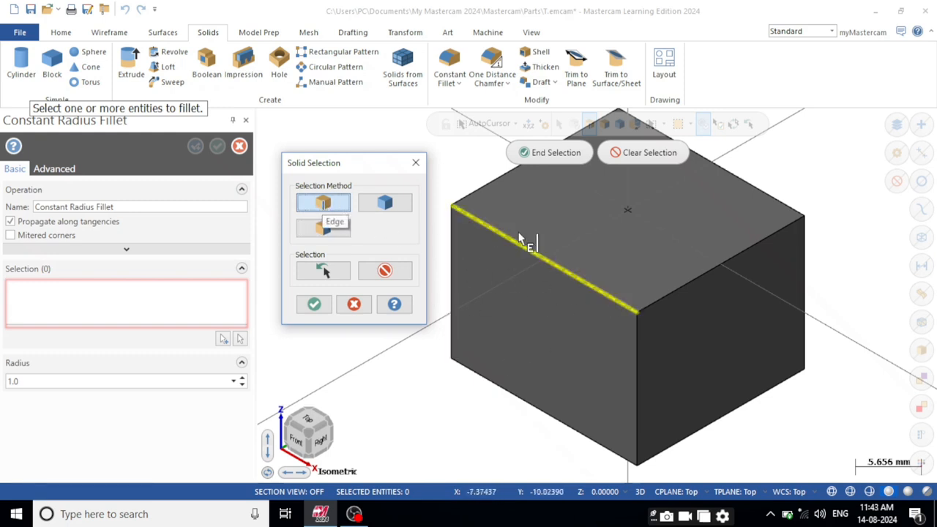
drag(345, 166, 284, 159)
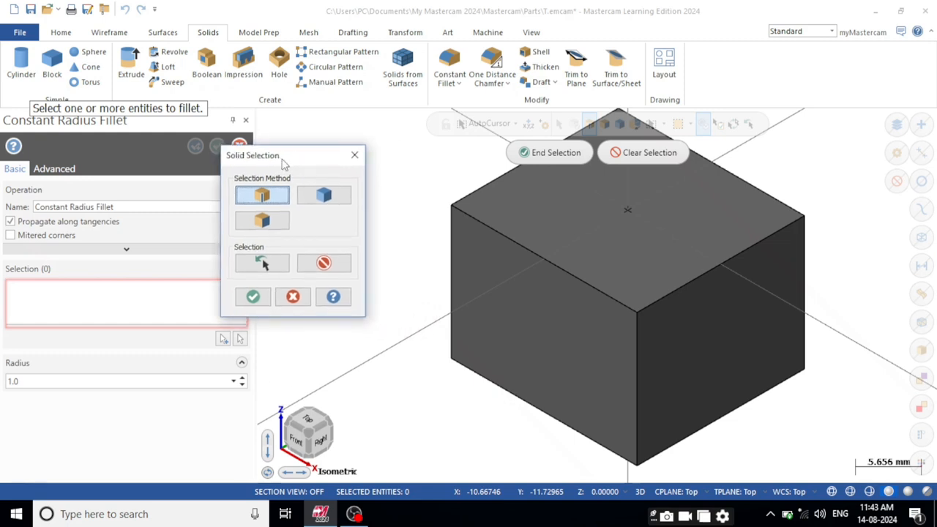
click(564, 273)
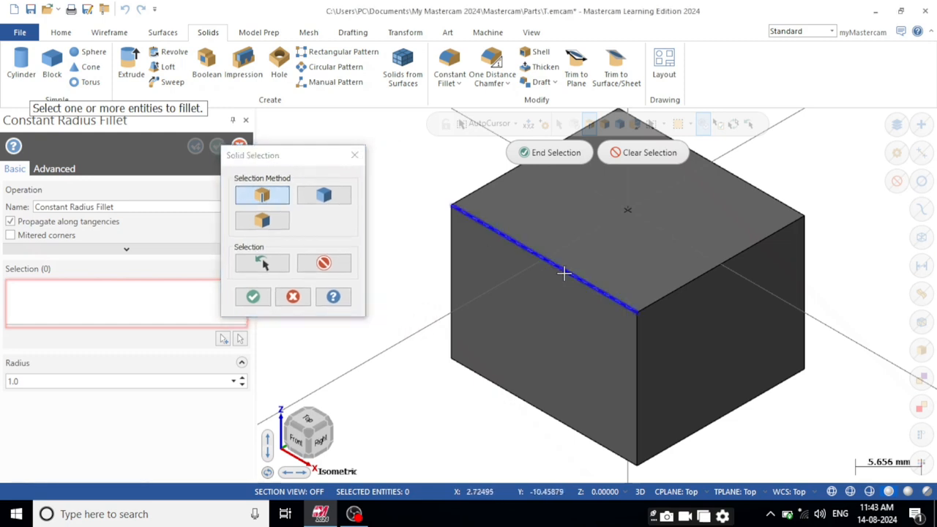
click(550, 153)
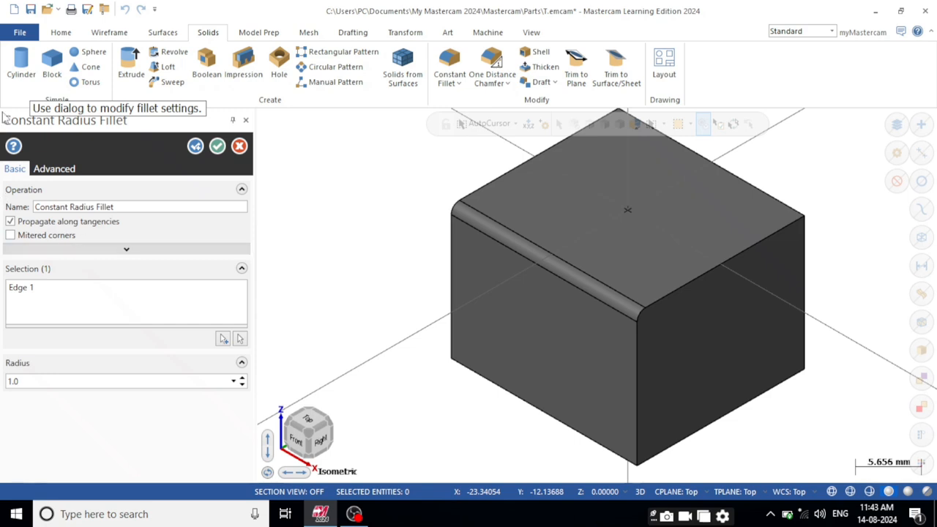
- Reselect the upper front edge for the fillet, set its radius to 5 mm and apply it, staying in the fillet command
drag(106, 107, 333, 126)
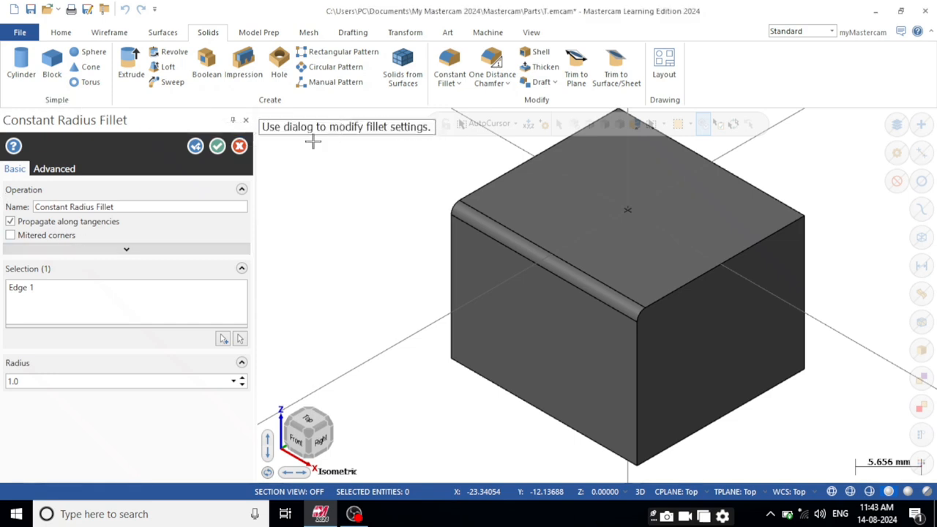
double_click(26, 381)
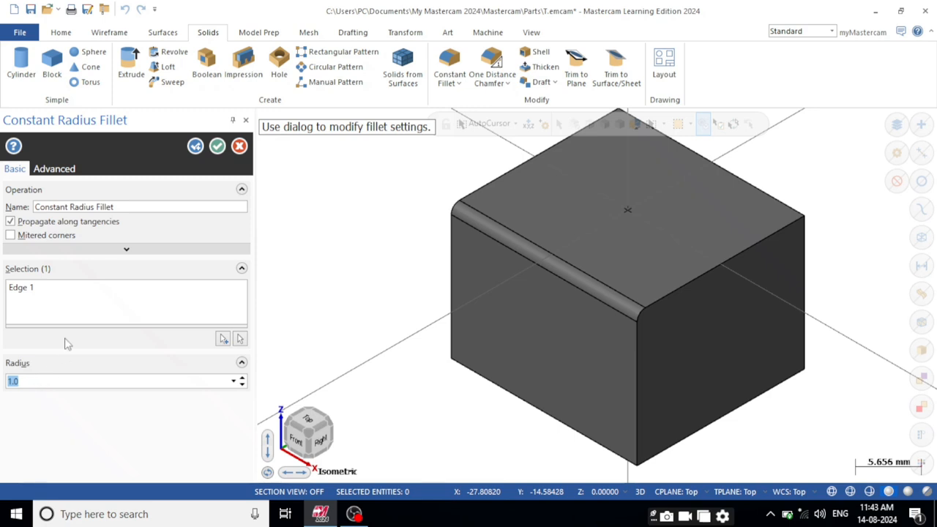
click(240, 341)
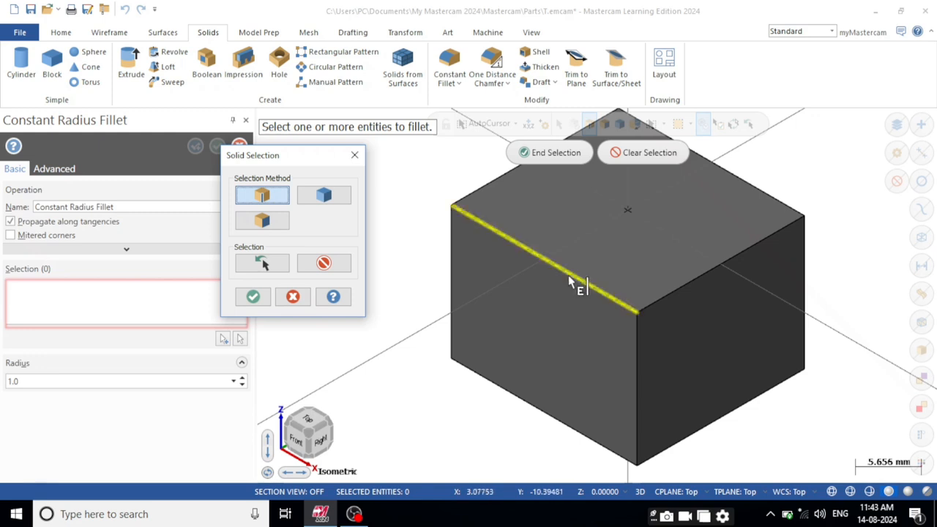
click(567, 275)
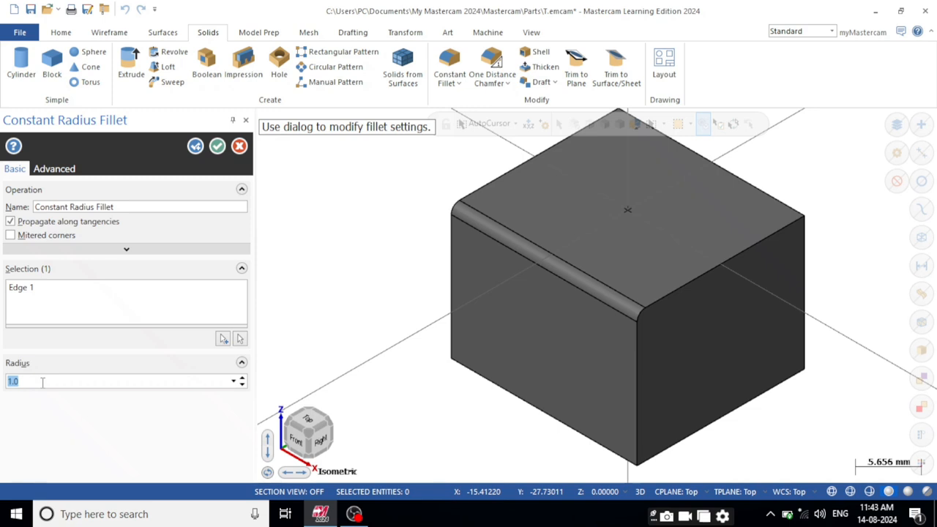
key(Return)
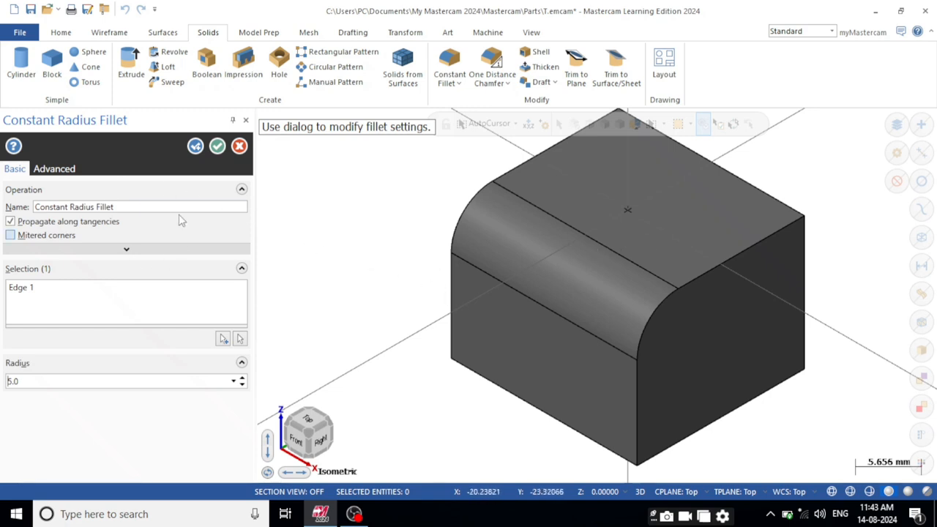
click(53, 168)
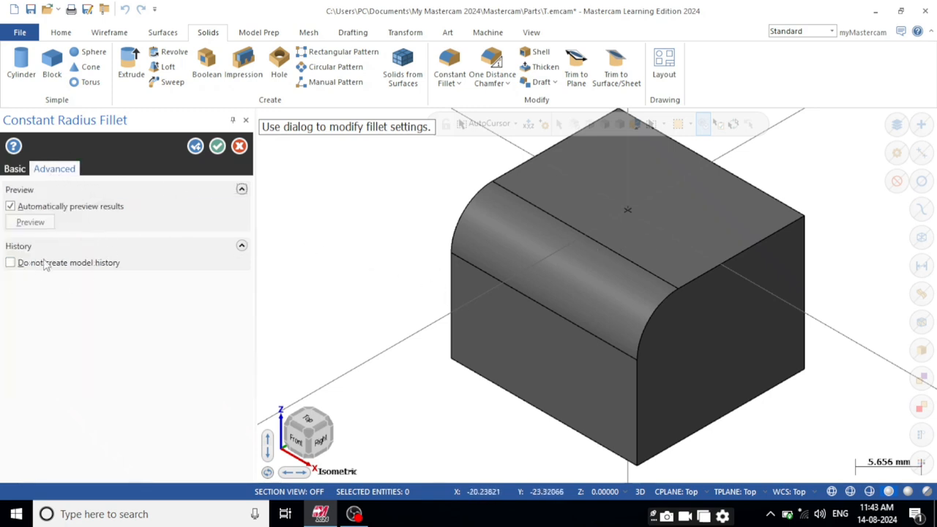
click(14, 169)
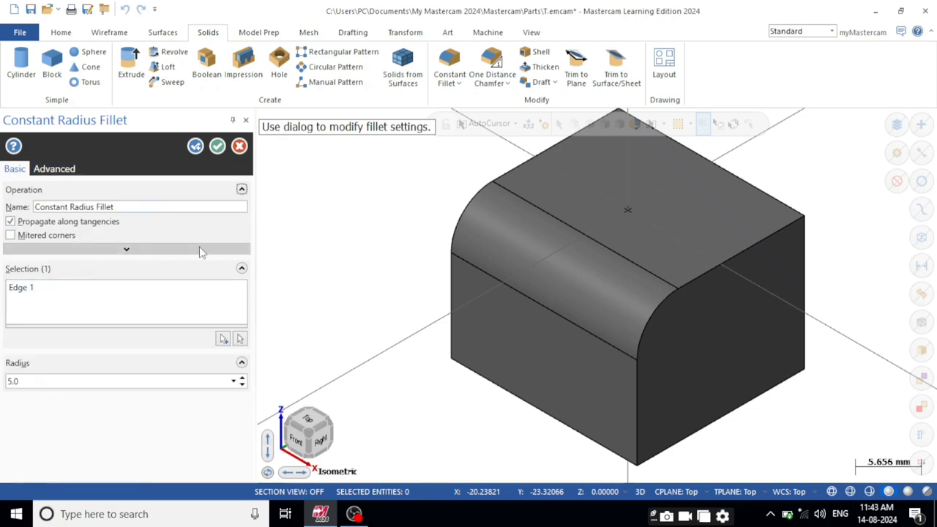
click(195, 146)
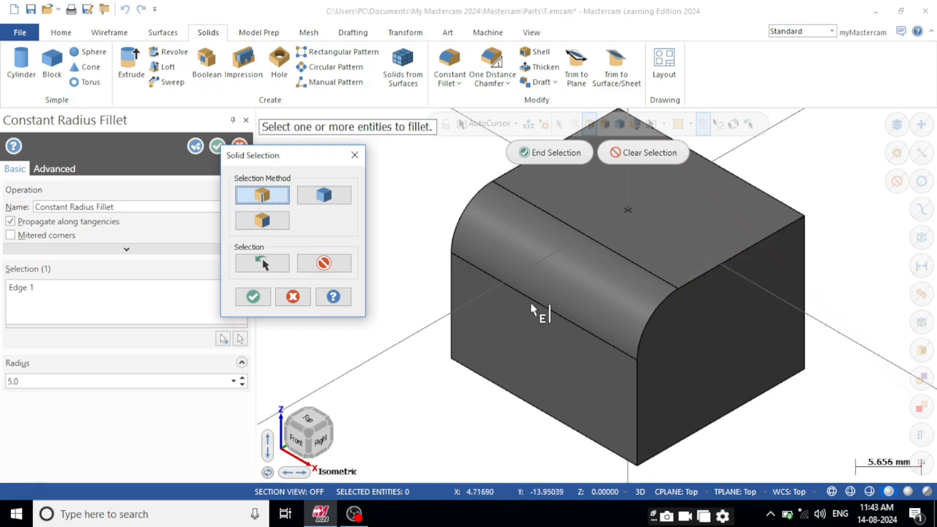
- Allow face selection and fillet all edges of the block's right face with a constant 5 mm radius
click(285, 229)
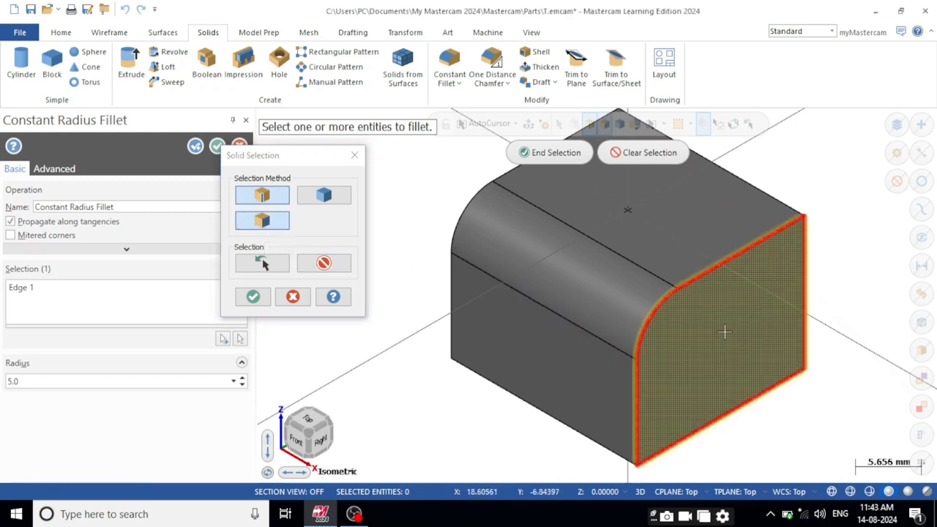
click(638, 212)
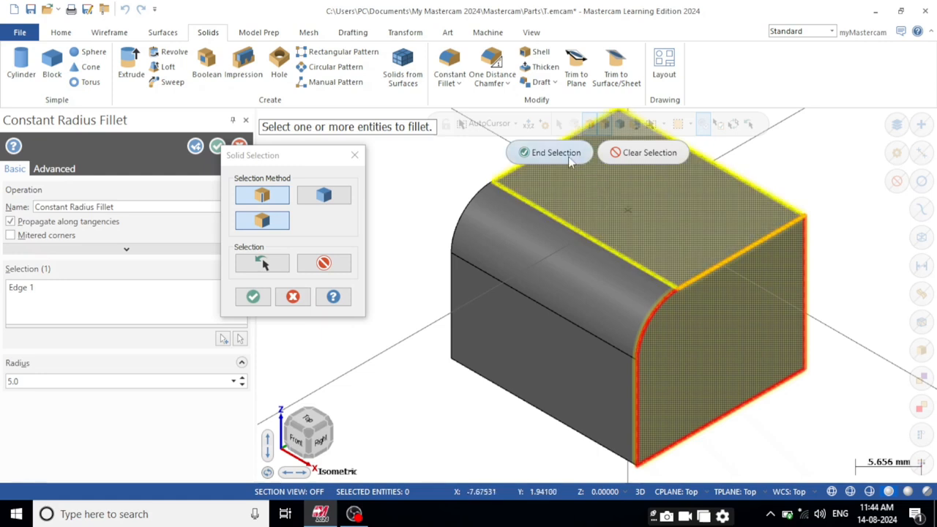
click(566, 154)
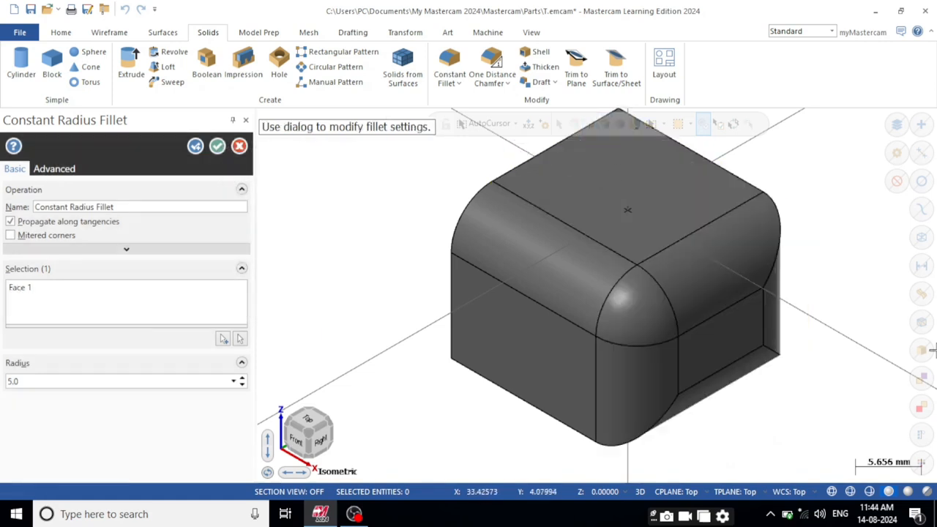
mouse_move(859, 291)
middle_down()
mouse_move(808, 246)
mouse_move(761, 235)
mouse_move(695, 279)
middle_up()
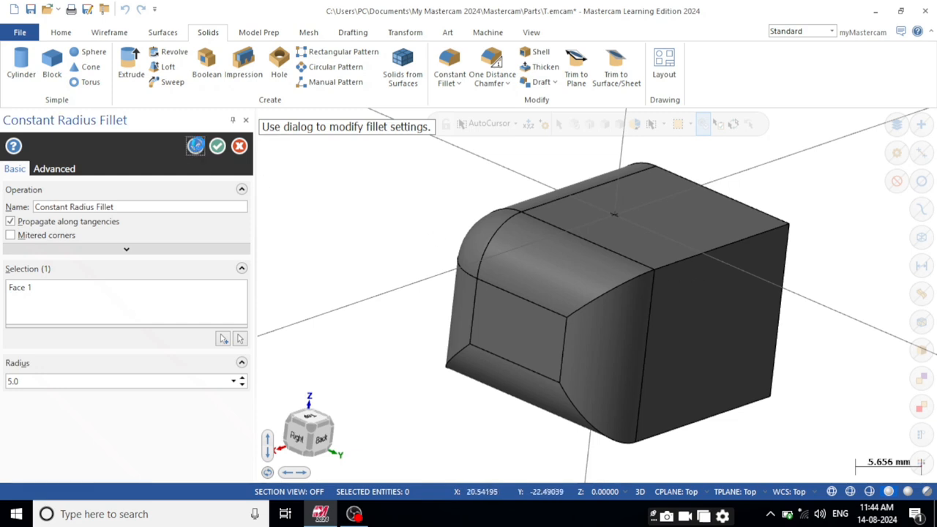
click(195, 146)
- Allow body selection, fillet the entire solid body with a constant radius, and set that radius to 1 mm
click(329, 199)
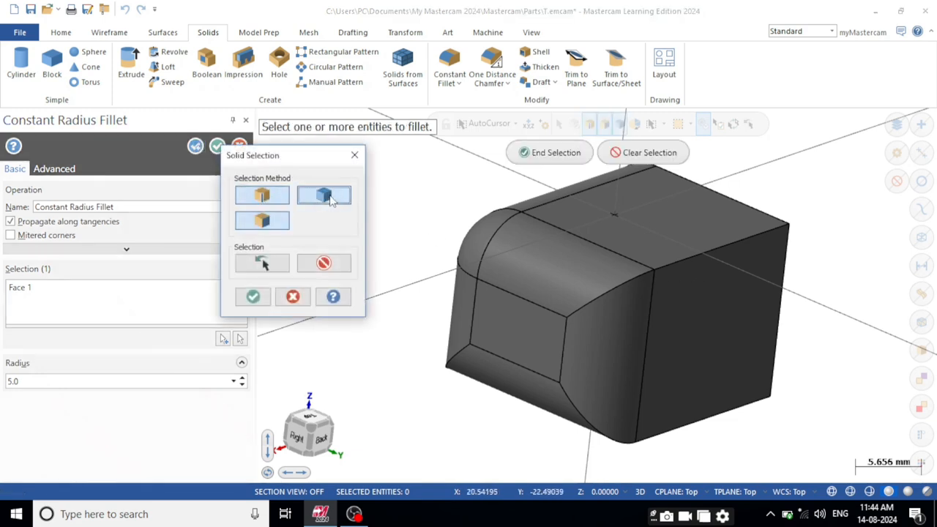
click(669, 233)
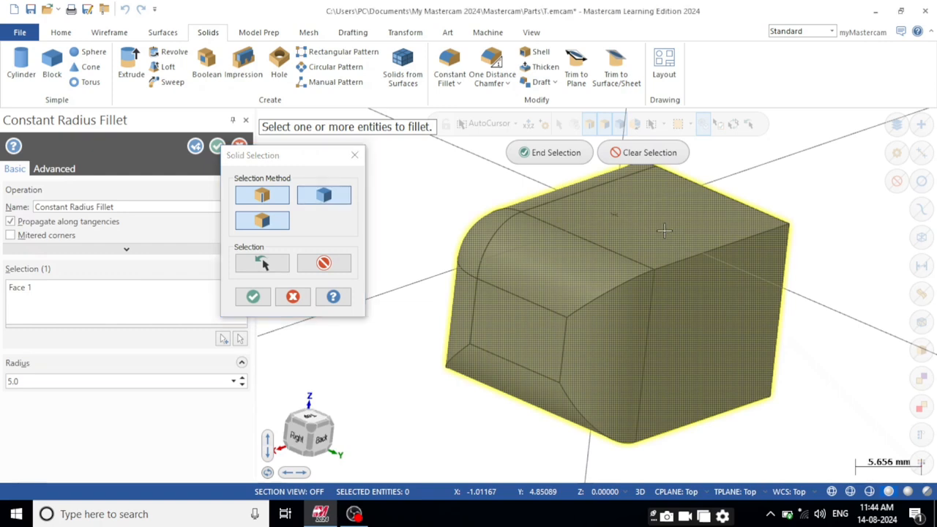
click(554, 155)
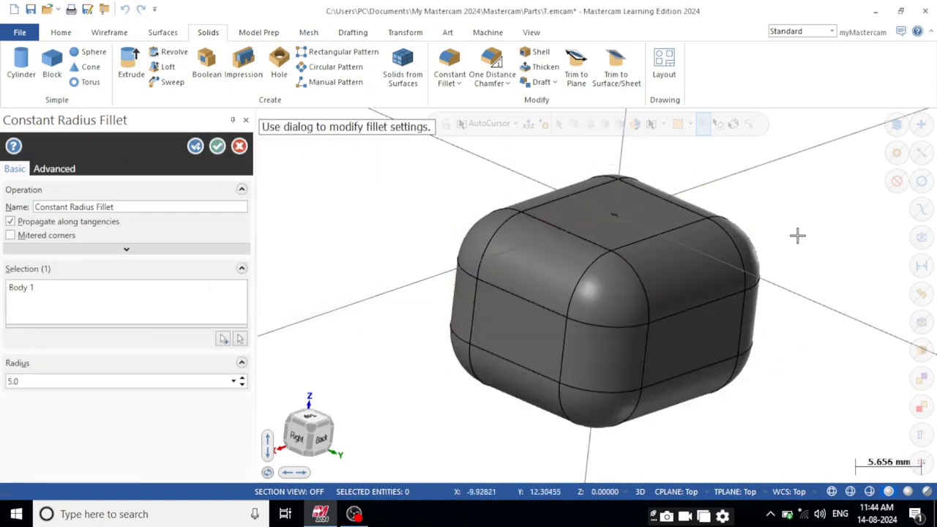
middle_drag(788, 242, 824, 240)
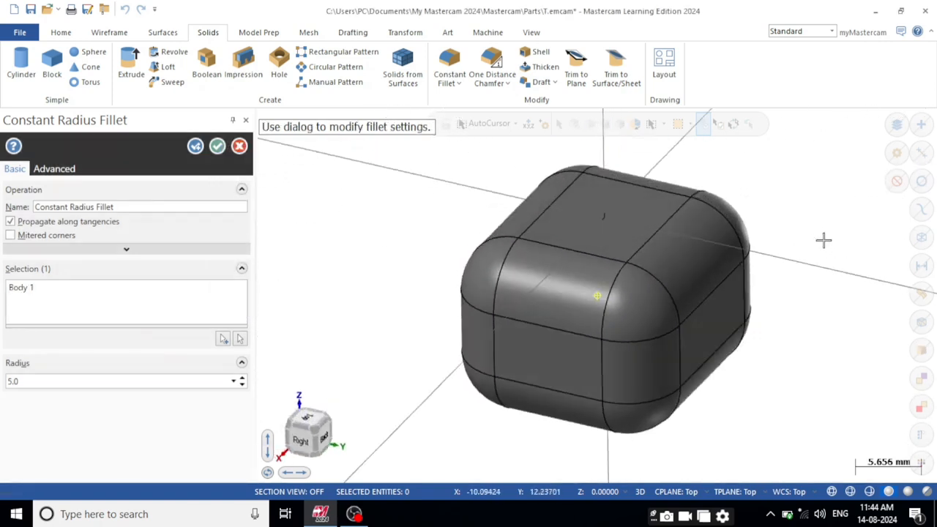
scroll(807, 207, up, 2)
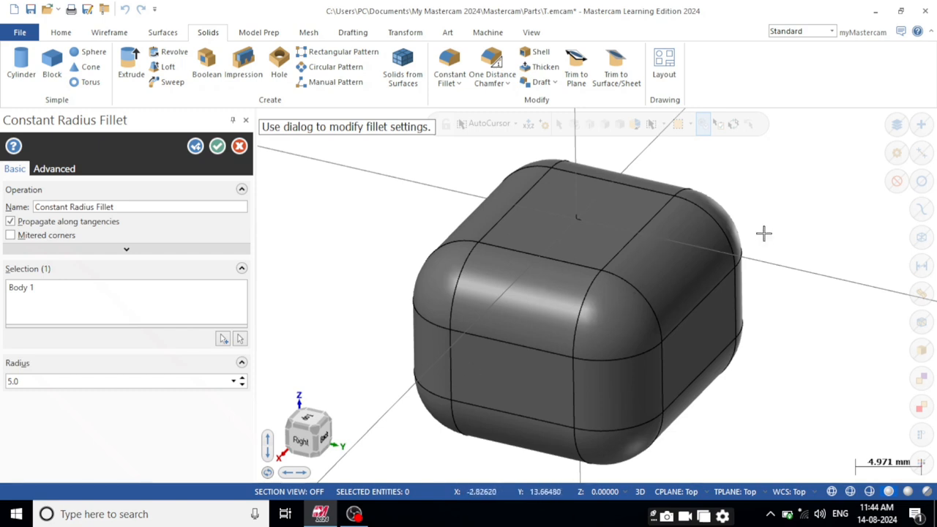
mouse_move(747, 239)
middle_down()
mouse_move(650, 224)
mouse_move(625, 291)
mouse_move(753, 207)
mouse_move(708, 265)
mouse_move(672, 242)
middle_up()
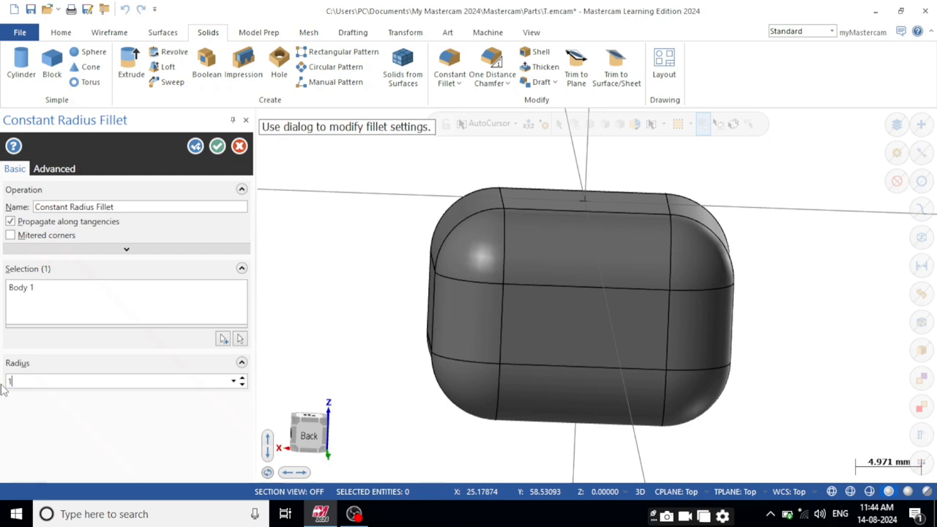
key(Return)
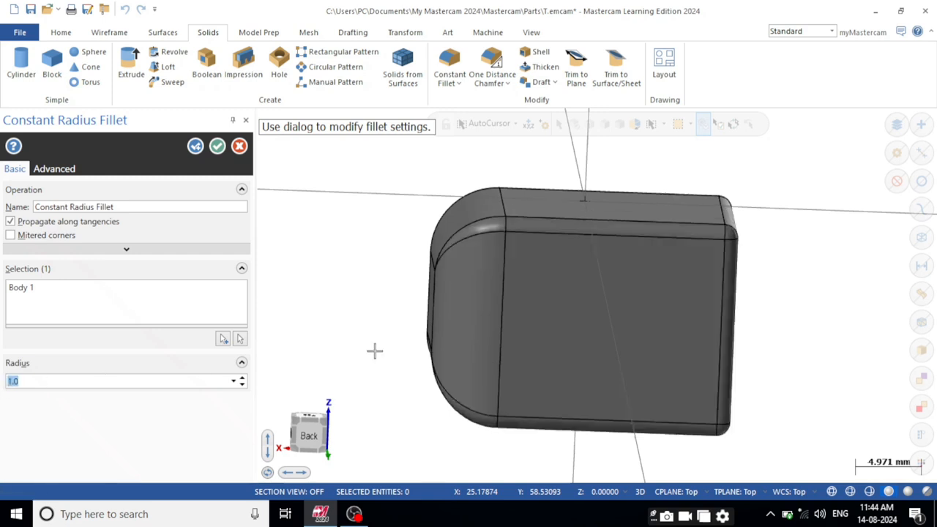
- Accept the constant radius fillet on the whole body and delete the filleted solid from the drawing
mouse_move(709, 281)
middle_down()
mouse_move(681, 280)
mouse_move(634, 314)
mouse_move(683, 282)
mouse_move(899, 242)
mouse_move(842, 221)
middle_up()
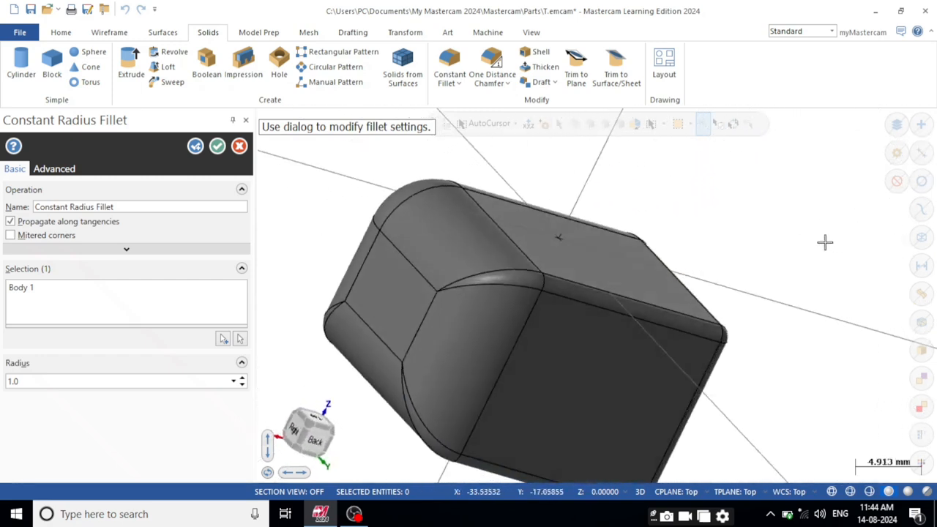
scroll(718, 226, down, 1)
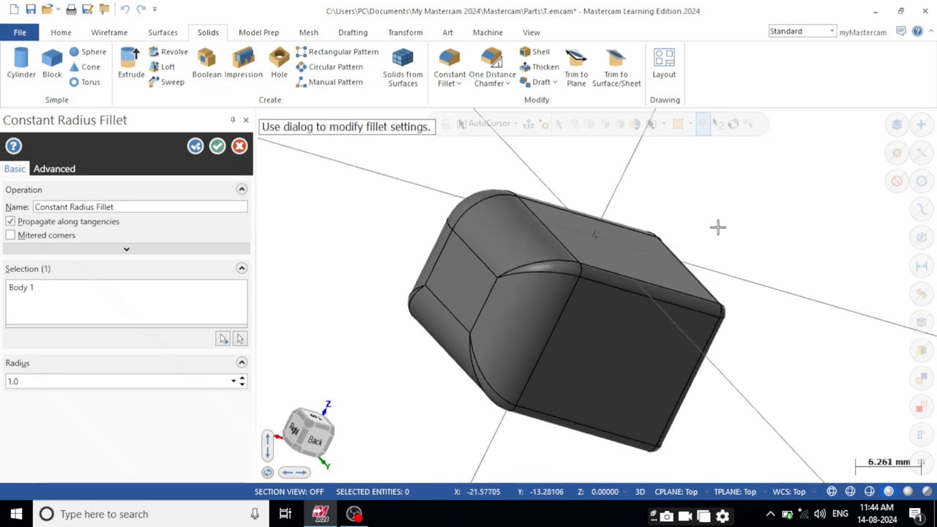
click(215, 145)
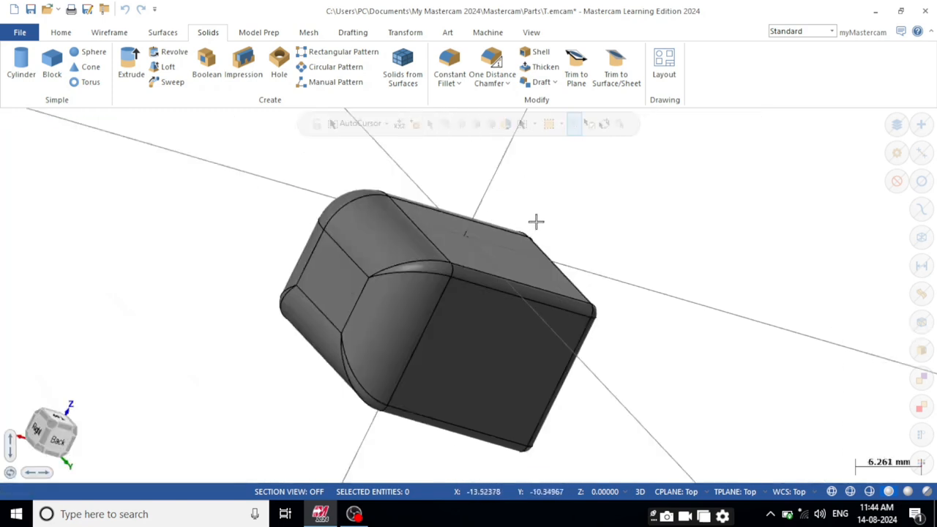
middle_drag(610, 246, 519, 226)
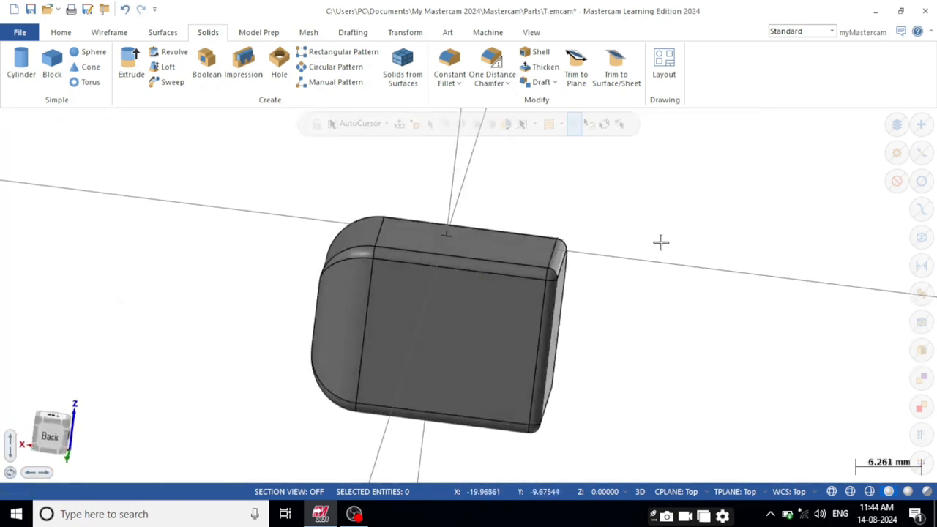
key(ctrl+a)
key(Delete)
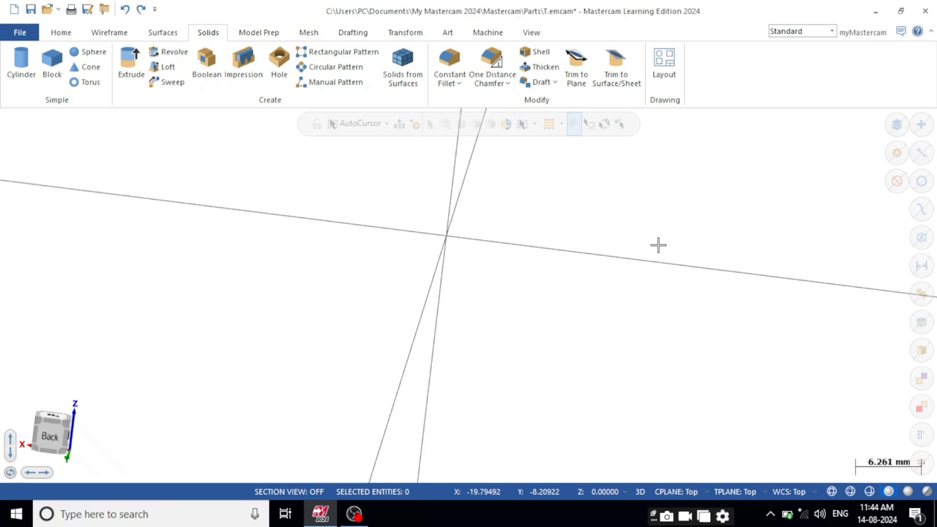
- Create a solid block centred on the origin, about 22 mm long, 18.5 mm wide and 10.2 mm high, extending in the negative direction
key(alt+1)
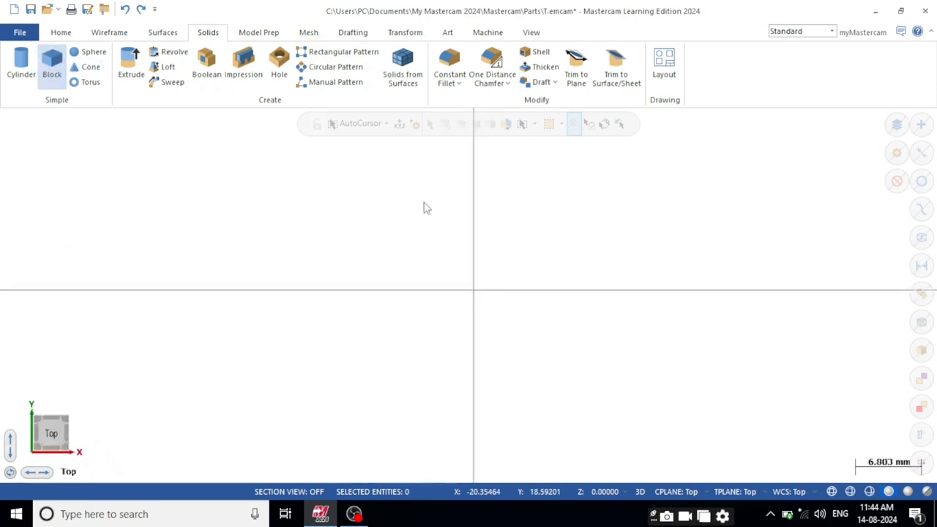
click(601, 290)
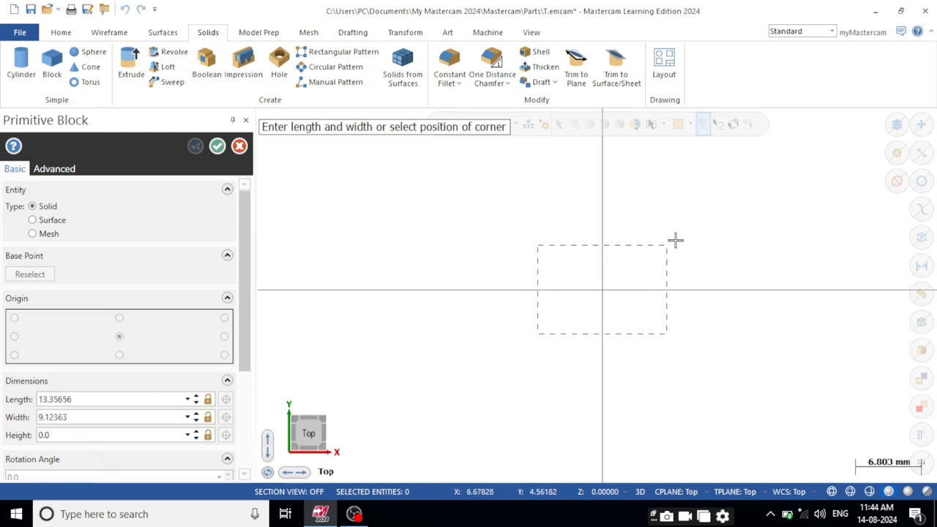
click(708, 200)
middle_drag(708, 200, 657, 230)
click(660, 228)
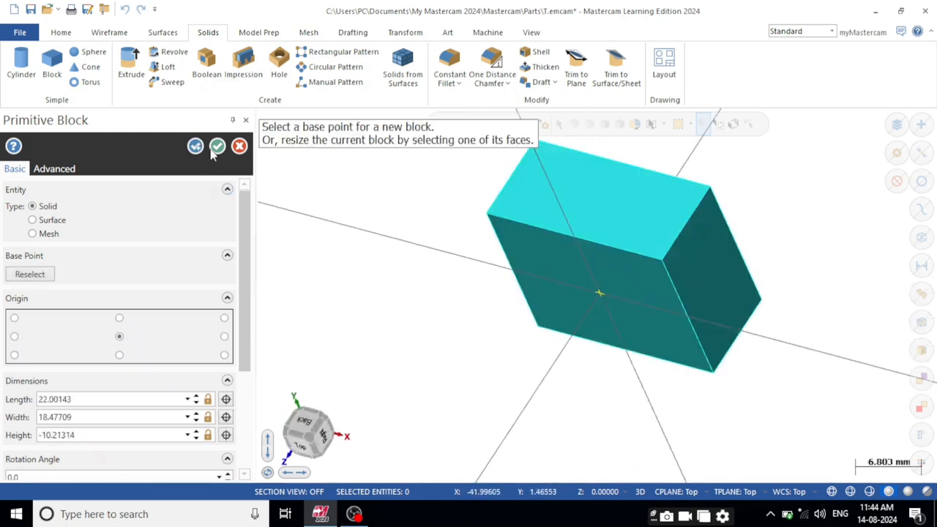
click(215, 147)
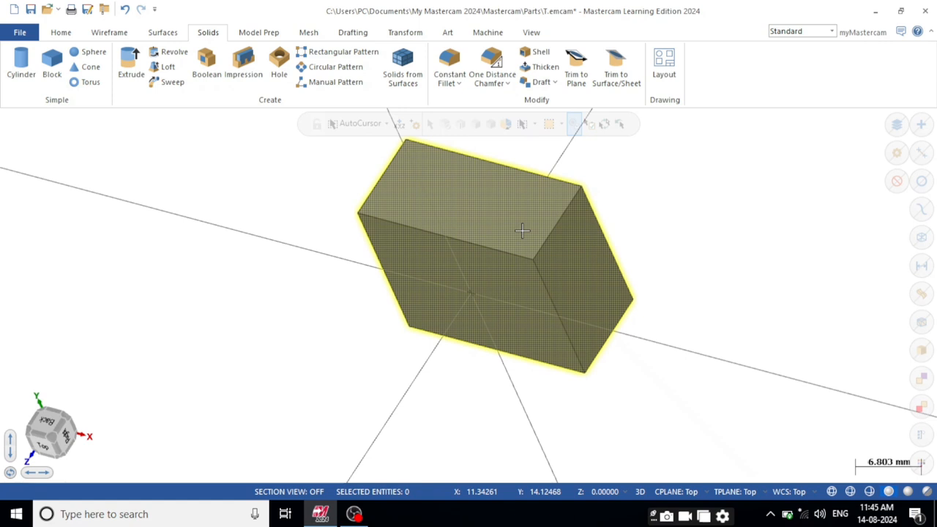
- Create a face-to-face fillet between the block's top face and its front face
key(alt+1)
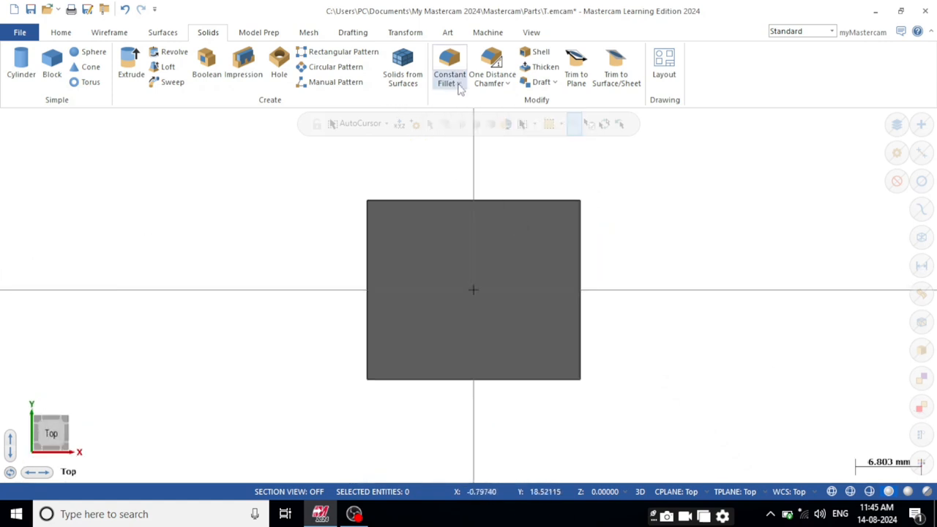
click(460, 84)
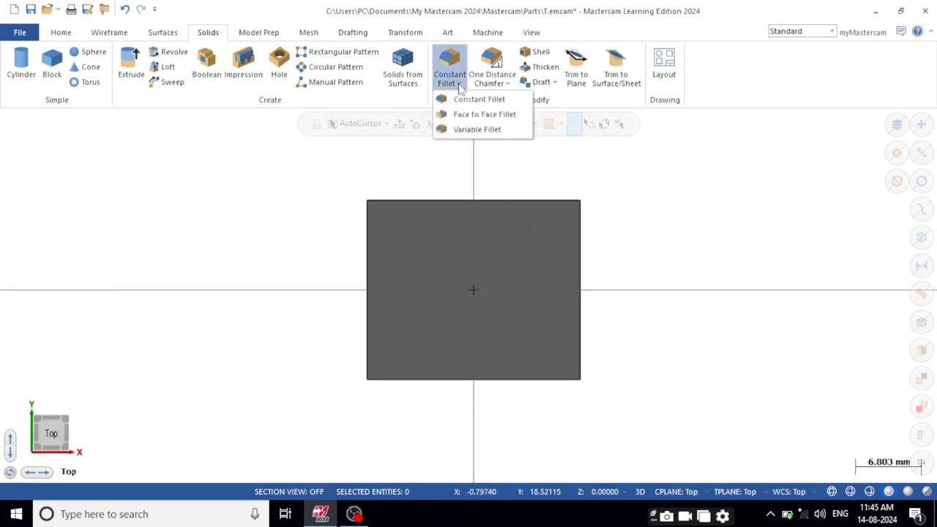
click(501, 115)
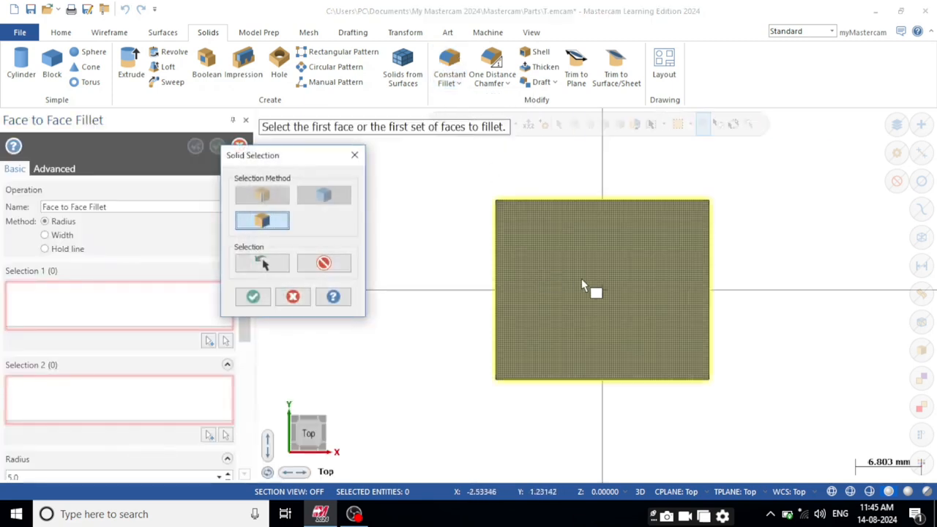
middle_drag(584, 268, 476, 200)
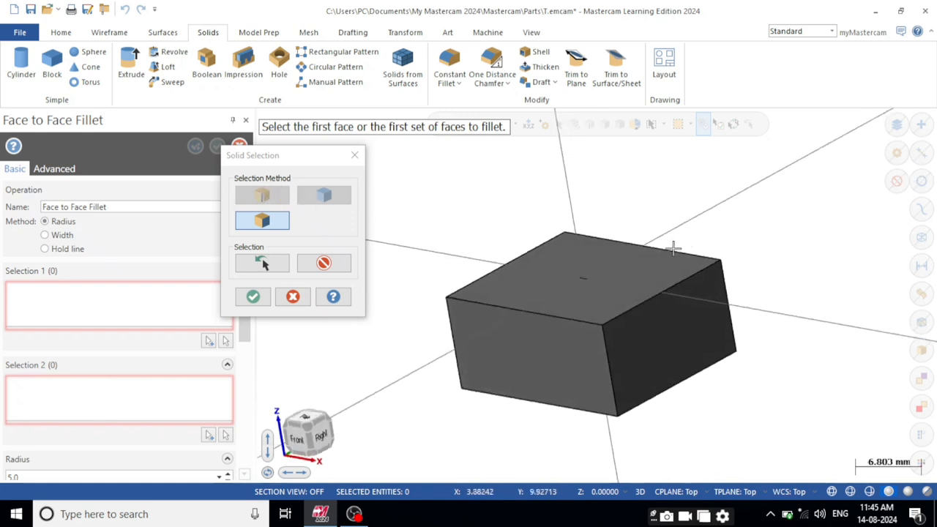
mouse_move(673, 247)
middle_down()
mouse_move(693, 257)
mouse_move(681, 262)
middle_up()
scroll(588, 292, up, 1)
scroll(575, 309, up, 1)
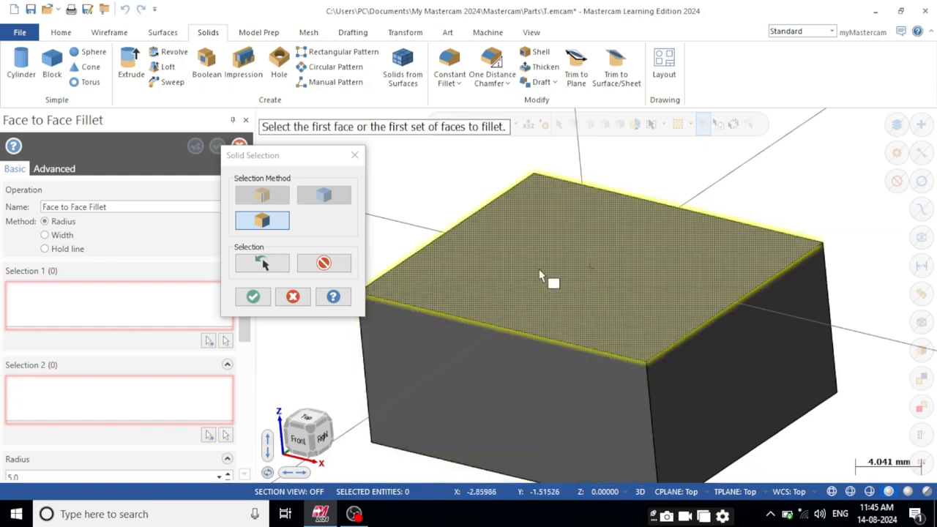
click(480, 250)
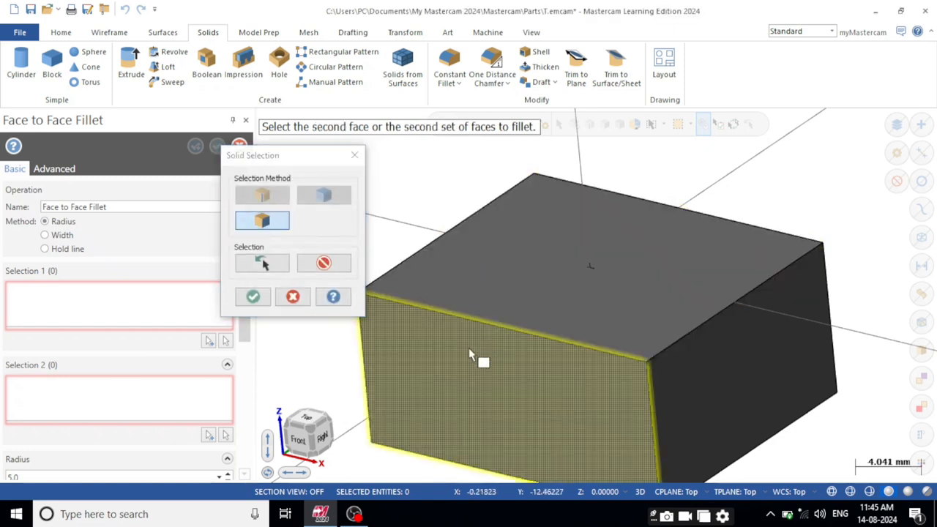
click(470, 352)
click(253, 297)
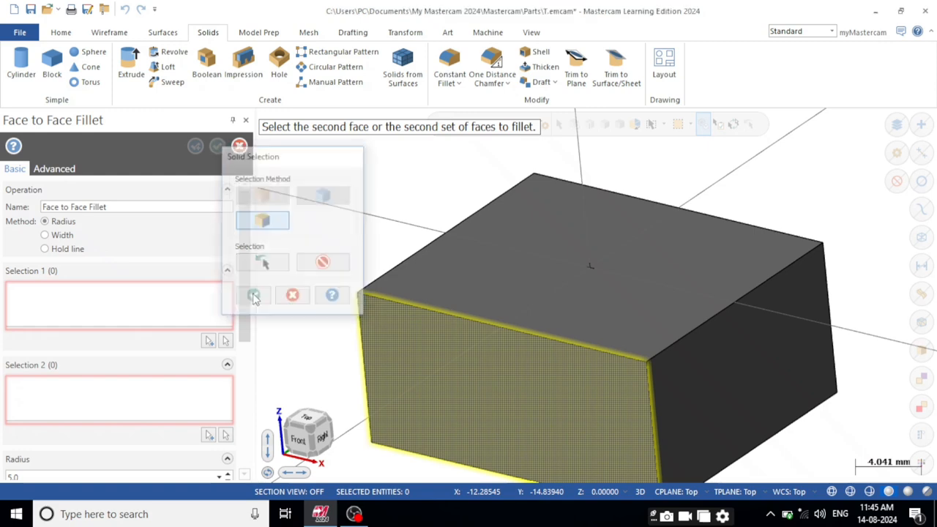
- Set the face-to-face fillet's radius to 3 mm
mouse_move(456, 295)
middle_down()
mouse_move(443, 293)
mouse_move(431, 309)
mouse_move(468, 278)
middle_up()
scroll(564, 249, down, 3)
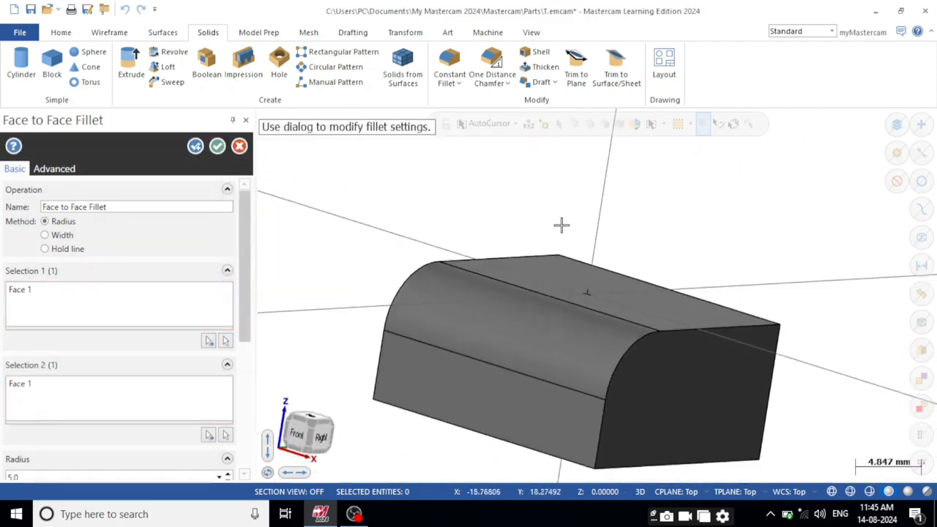
middle_drag(597, 278, 495, 314)
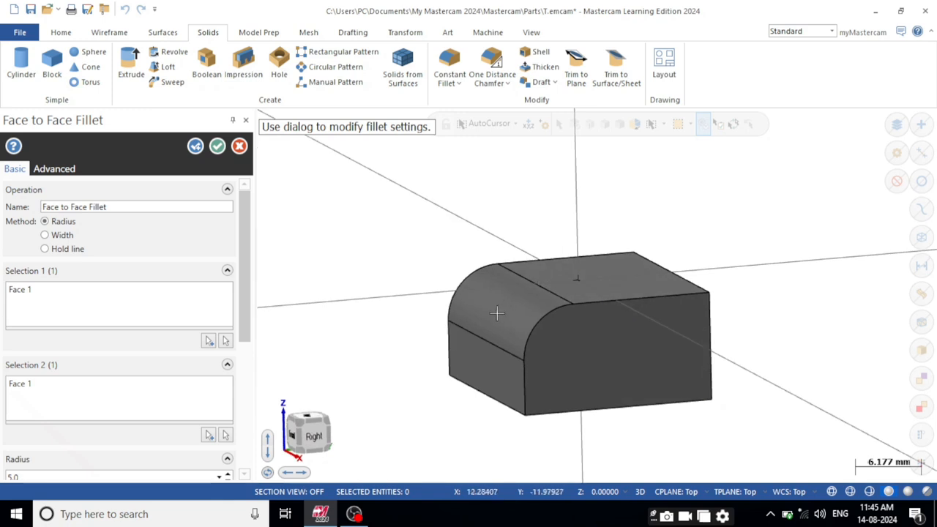
scroll(242, 330, down, 3)
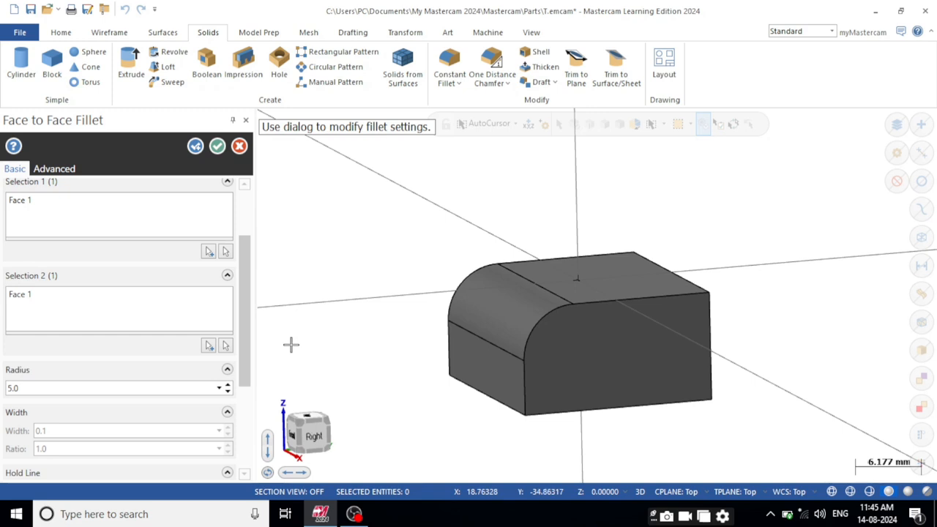
scroll(126, 372, down, 2)
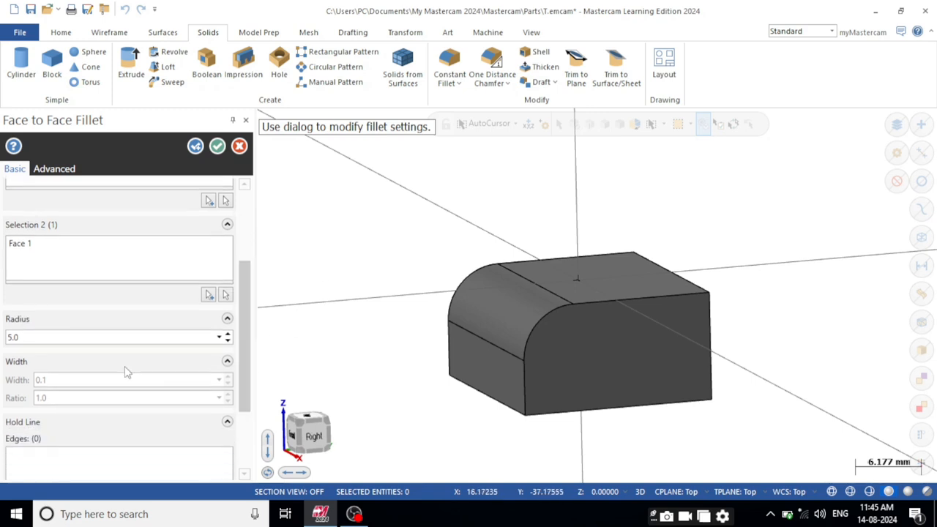
click(227, 341)
click(227, 341)
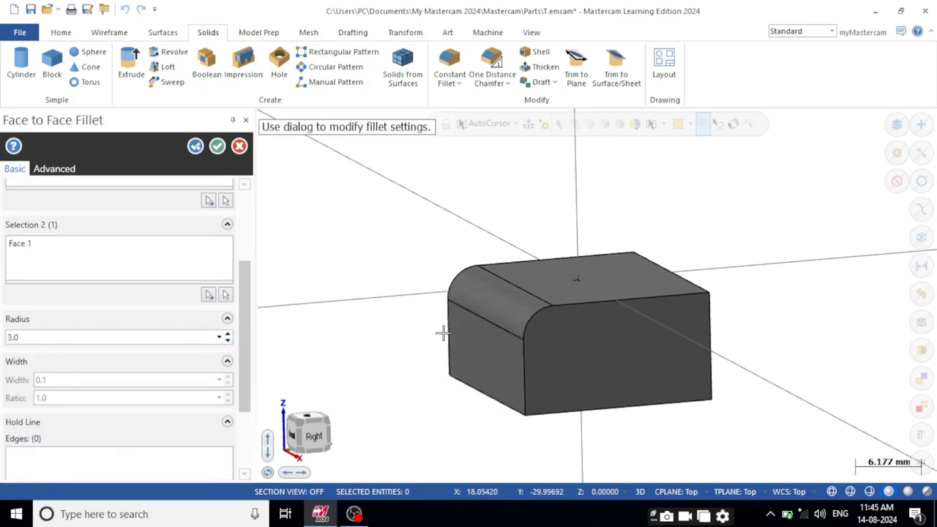
- Switch the face-to-face fillet's method from radius to width
scroll(540, 324, up, 3)
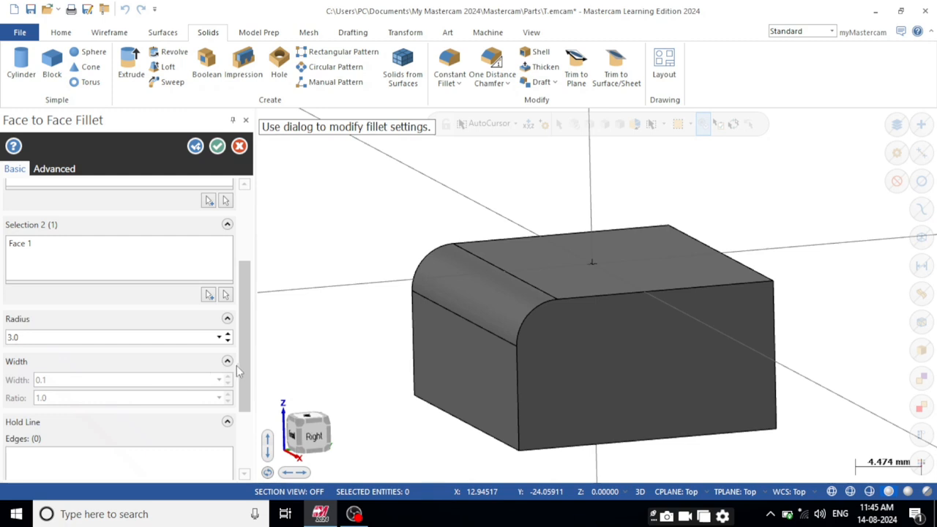
scroll(242, 388, down, 4)
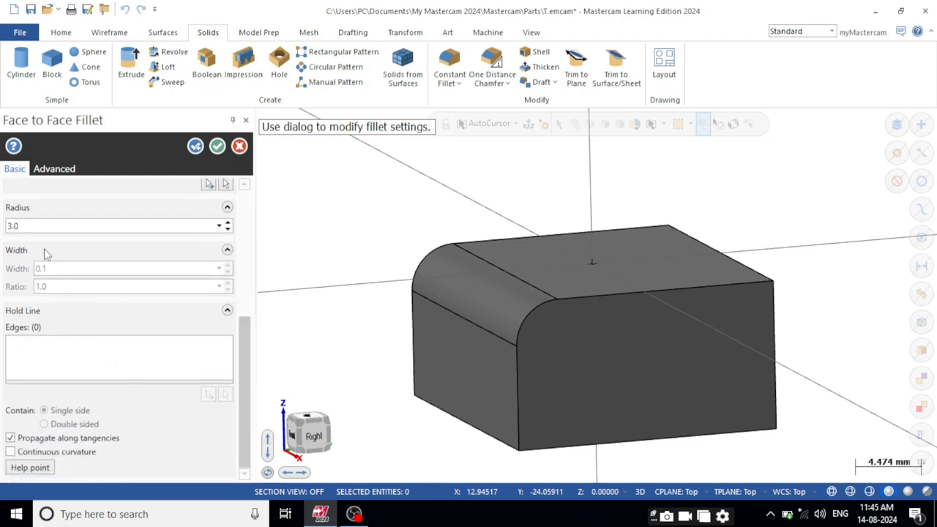
scroll(245, 278, up, 4)
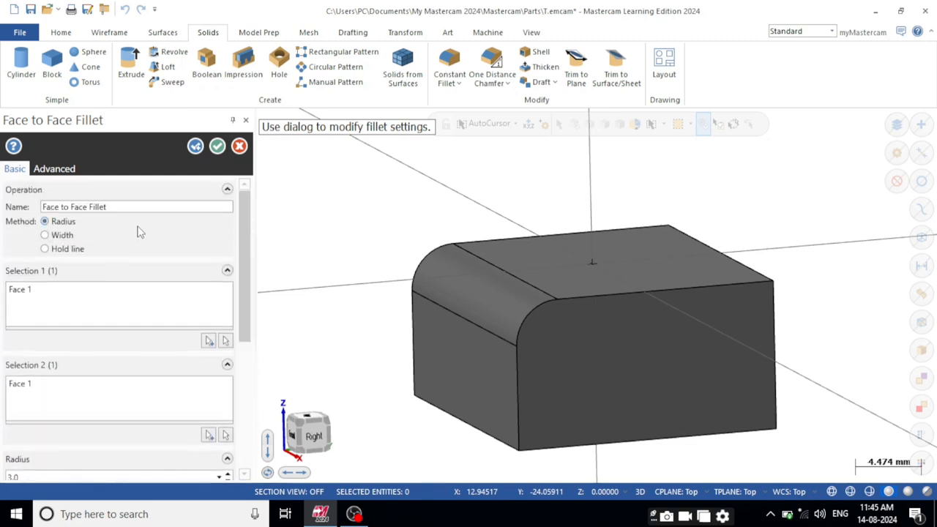
click(46, 234)
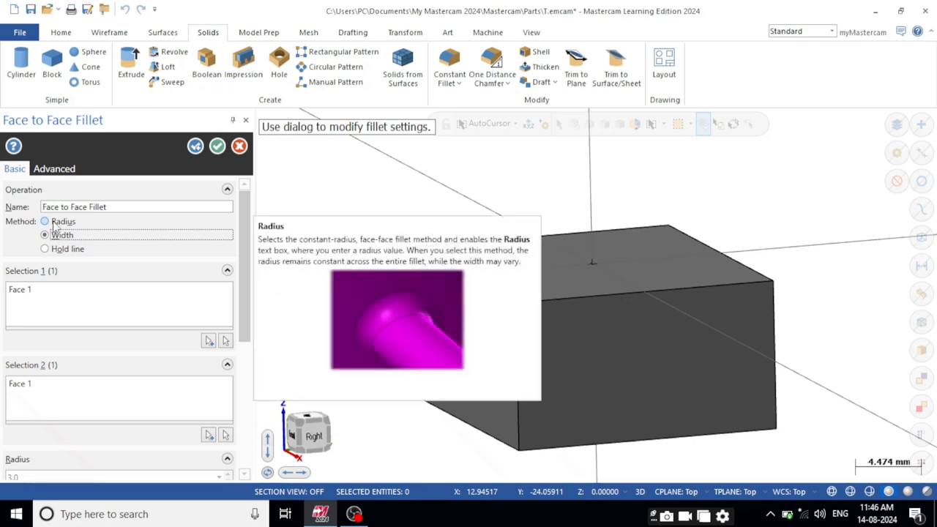
scroll(5, 386, down, 3)
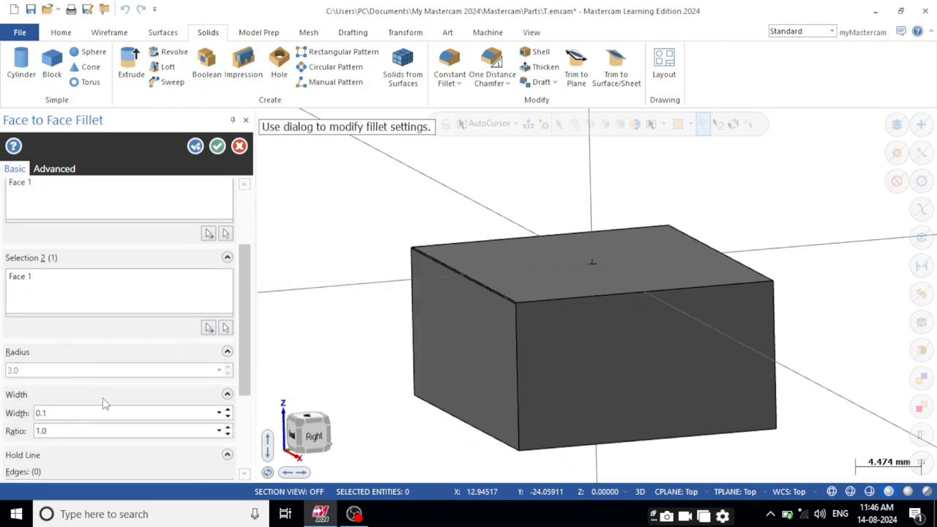
drag(243, 372, 244, 410)
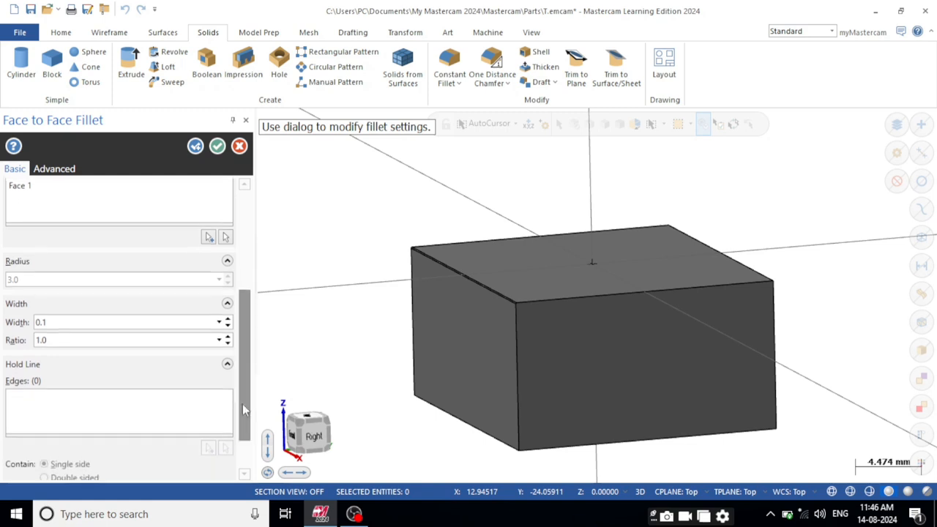
scroll(476, 292, up, 5)
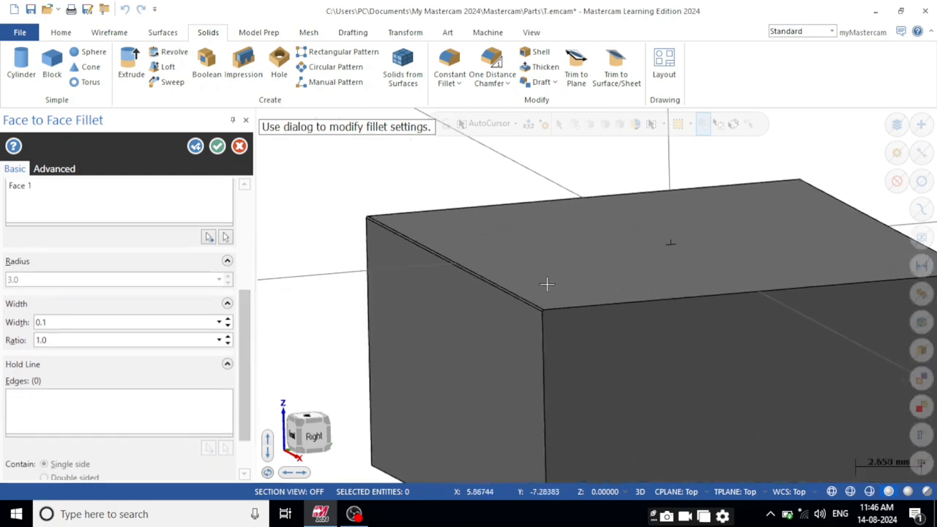
- Set the face-to-face fillet's width to 4 mm
click(229, 318)
click(229, 319)
click(229, 319)
click(229, 318)
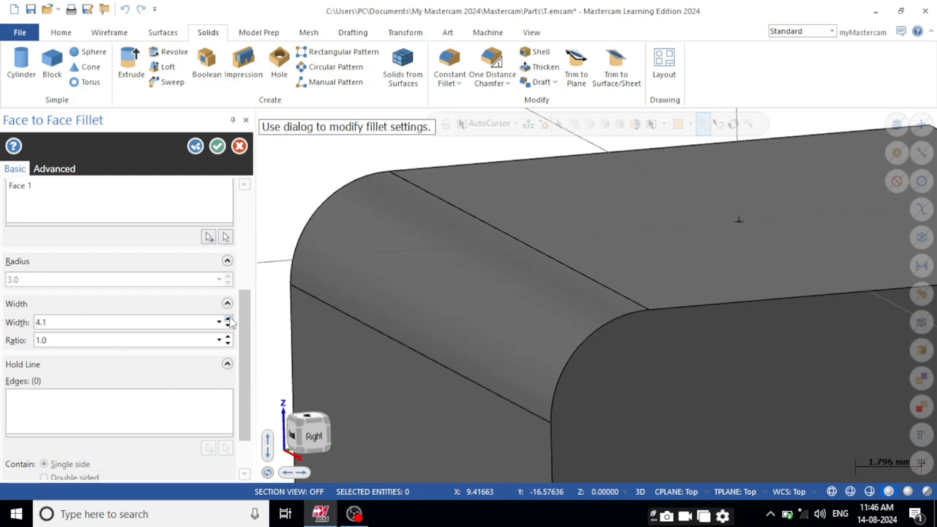
double_click(101, 321)
text(4)
key(Return)
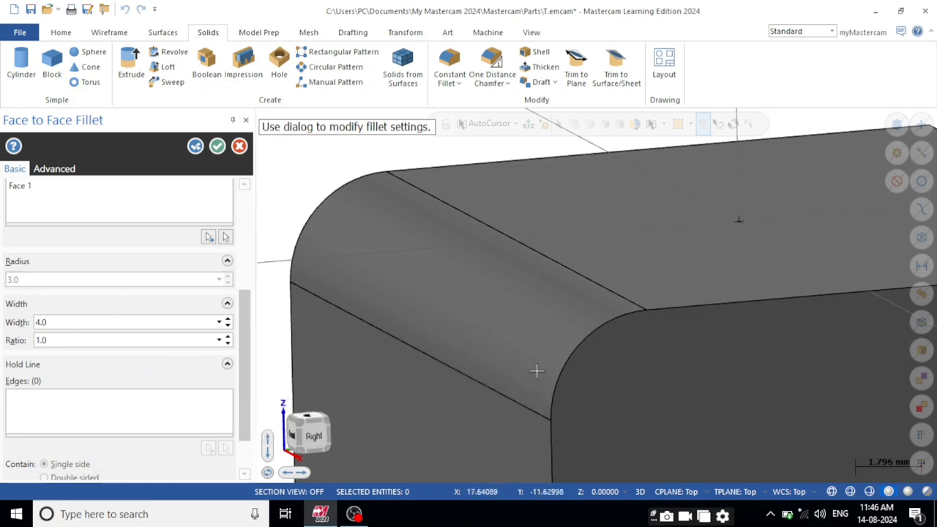
- Increase the face-to-face fillet's width ratio to 2.6 for an asymmetric profile
middle_drag(699, 345, 663, 335)
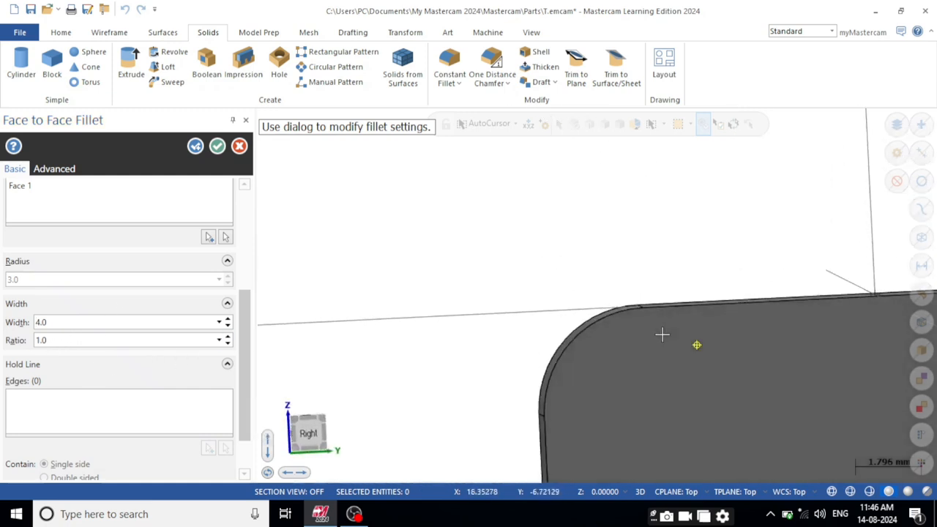
middle_drag(589, 366, 600, 328)
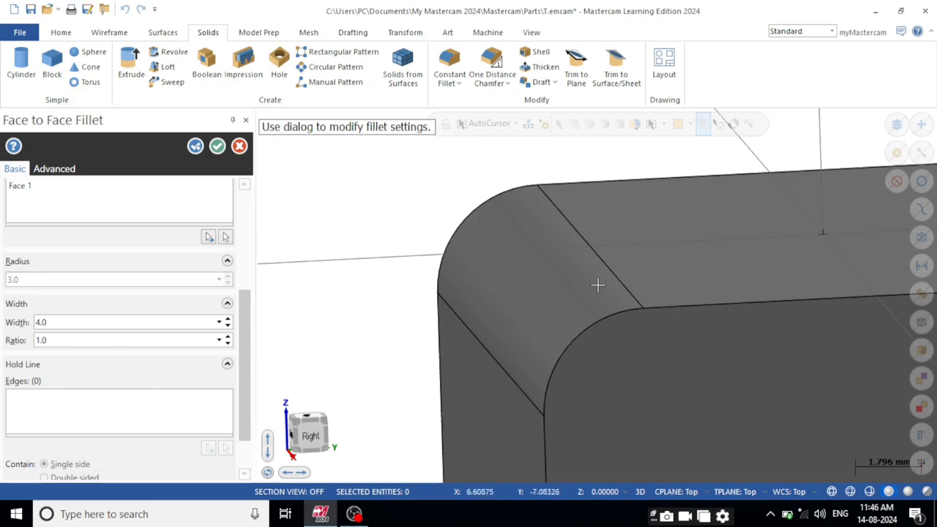
click(227, 335)
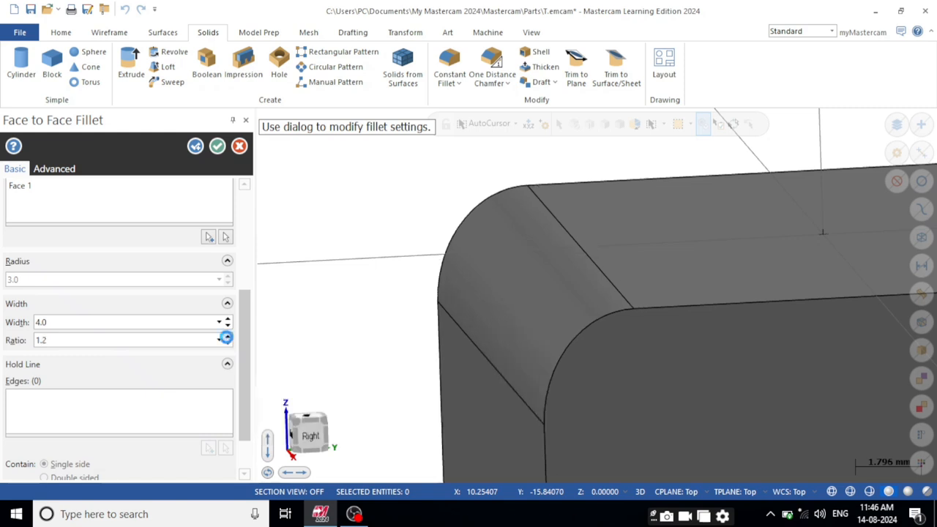
click(227, 336)
click(227, 336)
click(226, 336)
click(227, 336)
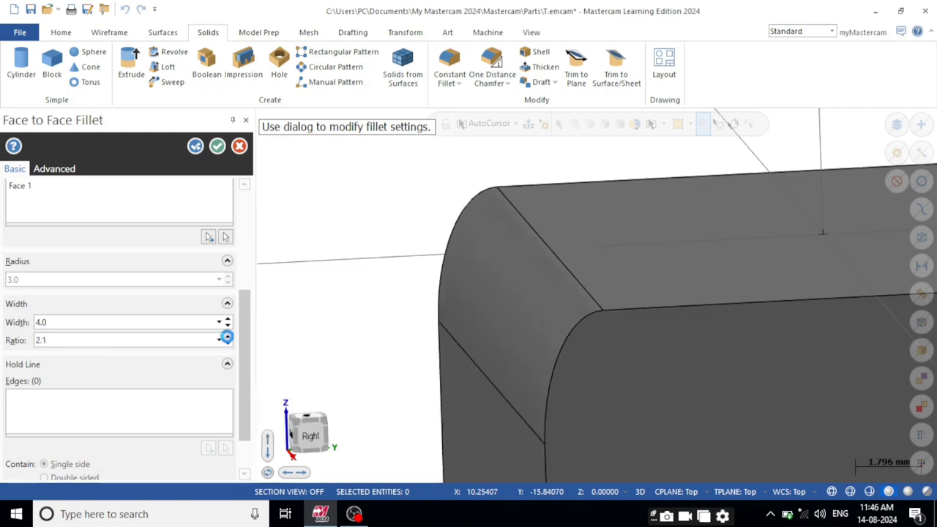
click(226, 336)
click(227, 336)
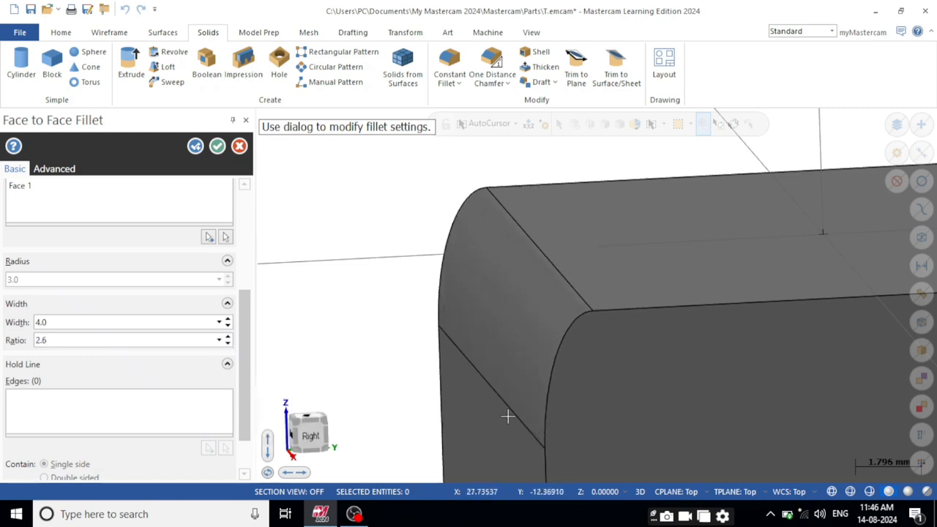
- Lower the face-to-face fillet's width ratio to 0.6
mouse_move(583, 355)
middle_down()
mouse_move(554, 341)
mouse_move(571, 354)
middle_up()
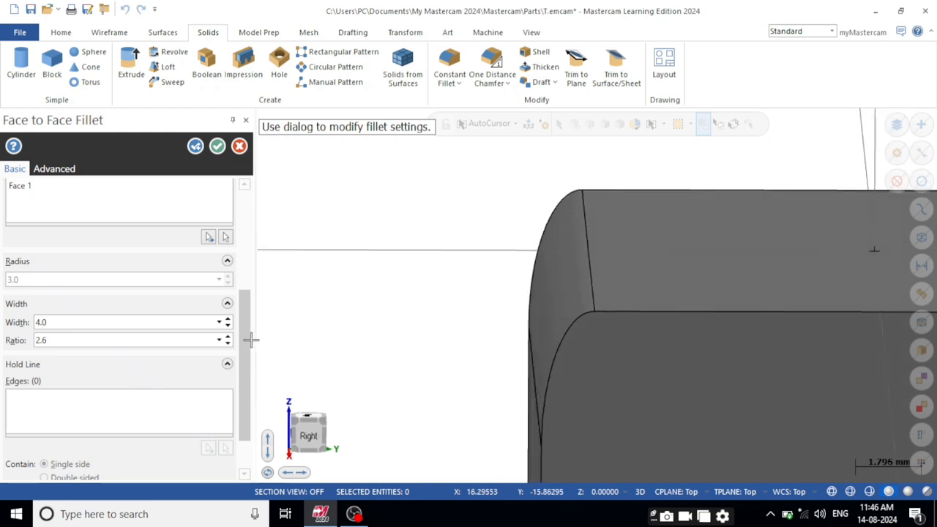
click(227, 344)
click(227, 344)
click(226, 343)
click(227, 344)
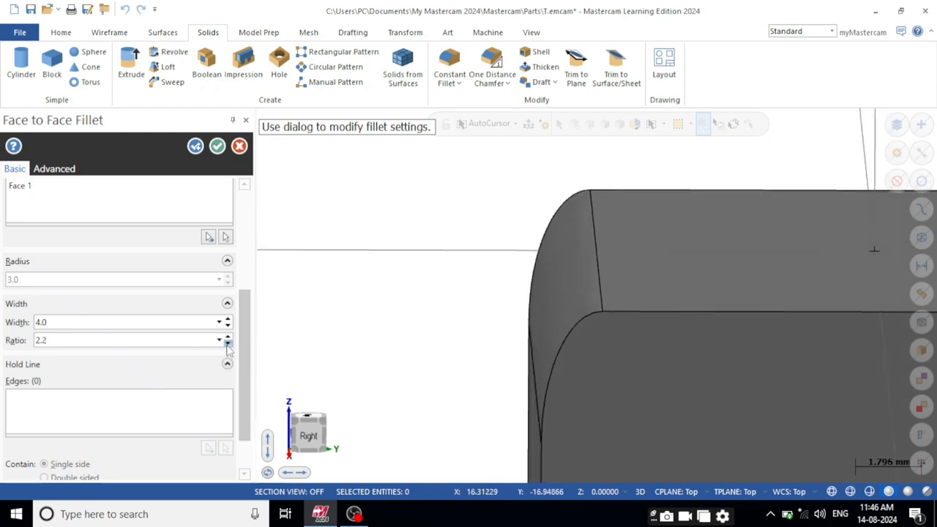
click(227, 344)
click(226, 344)
click(226, 343)
click(226, 343)
click(226, 343)
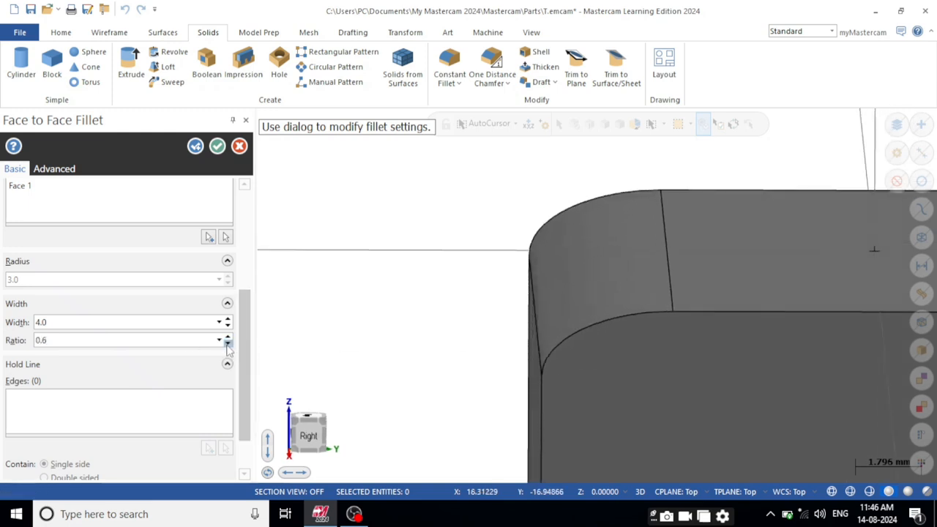
- Try a negative width ratio of -0.5 on the face-to-face fillet
click(226, 343)
click(227, 344)
middle_drag(630, 339, 422, 326)
middle_drag(501, 316, 322, 322)
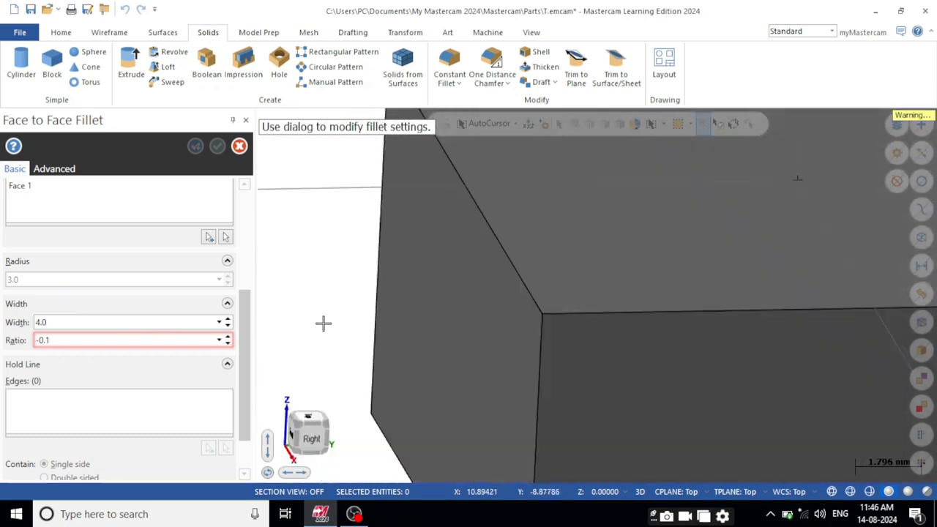
click(227, 343)
click(227, 343)
click(228, 343)
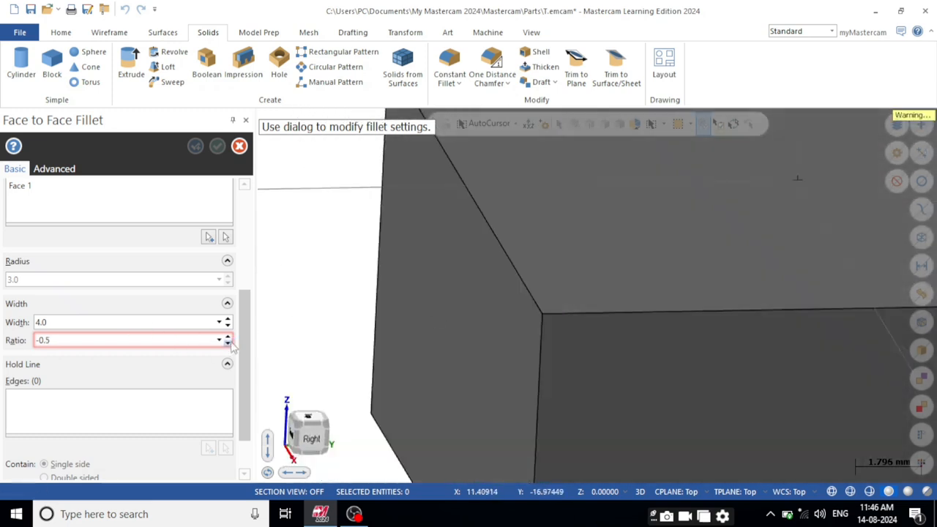
- Set the face-to-face fillet's width ratio to 1.0 for a symmetric profile
click(227, 337)
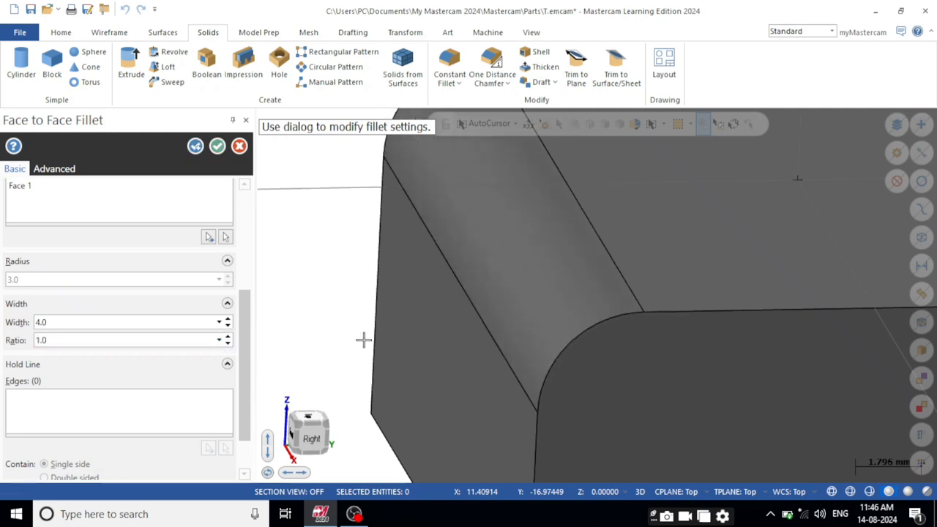
scroll(556, 322, down, 5)
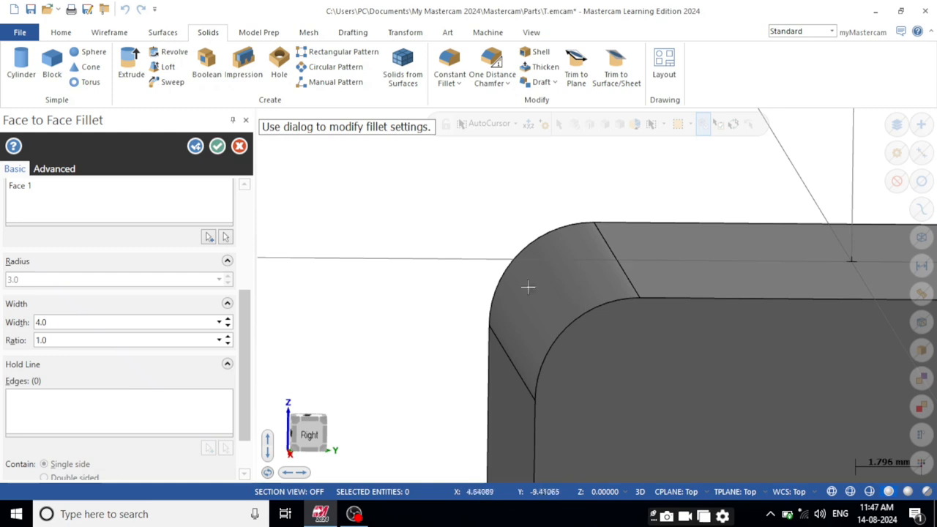
middle_drag(526, 285, 662, 311)
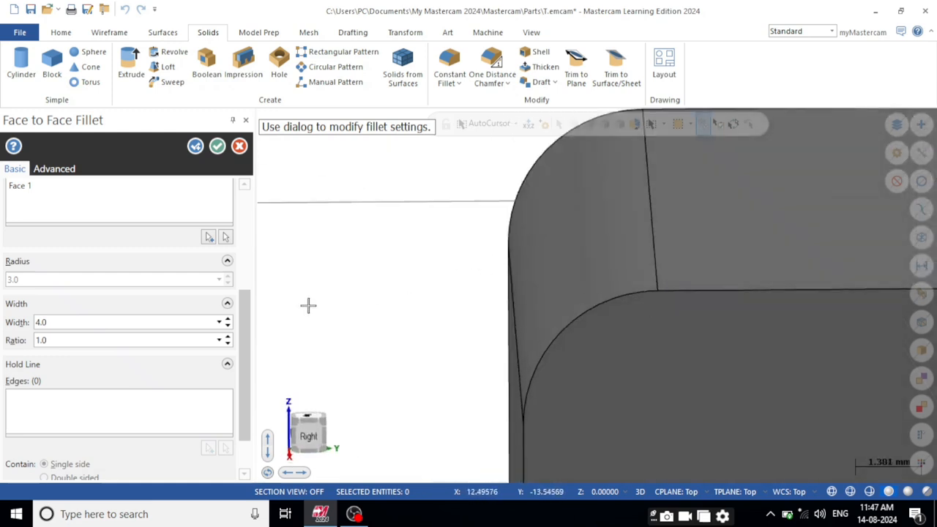
- Try the hold line method for the face-to-face fillet, and leave the command without applying a fillet
drag(242, 316, 252, 222)
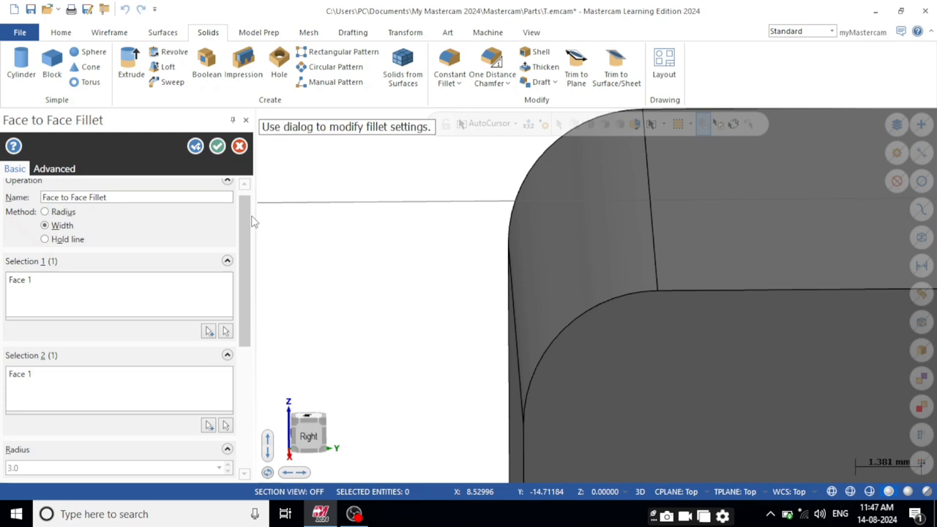
click(47, 239)
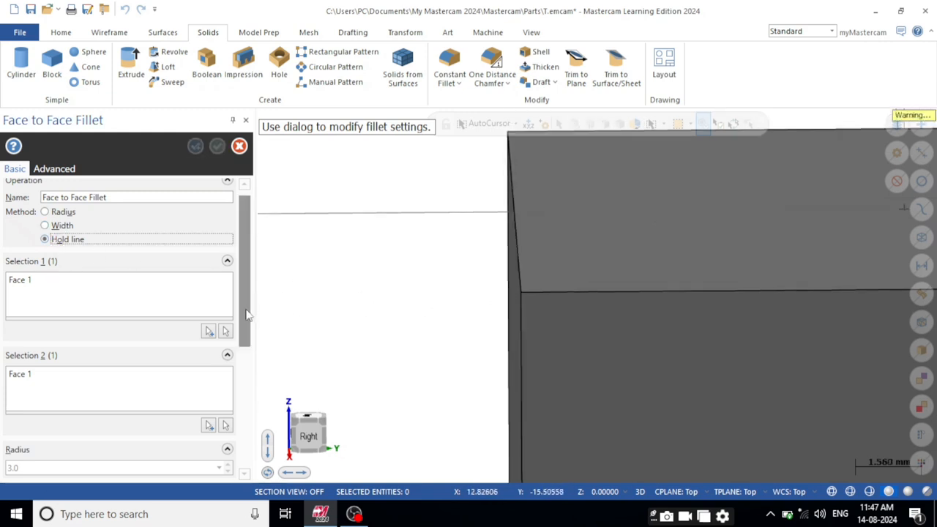
drag(247, 318, 277, 305)
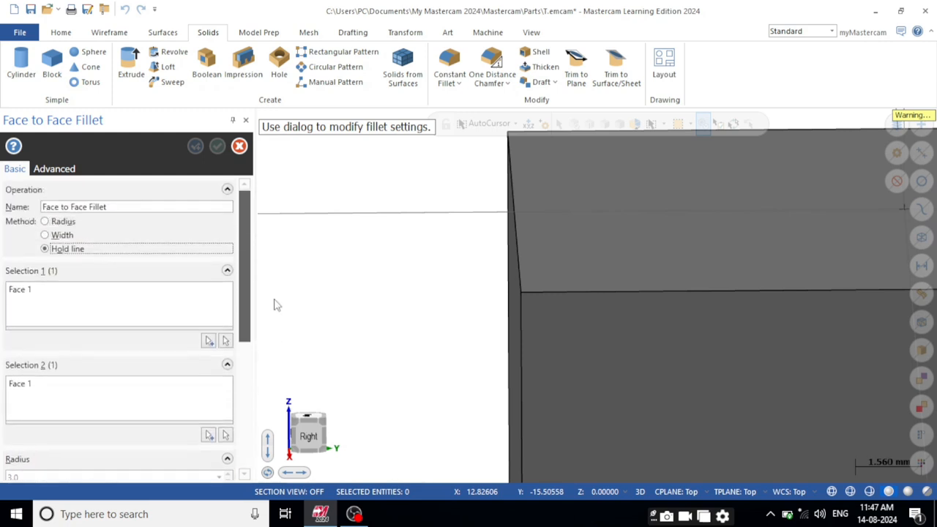
drag(283, 261, 285, 259)
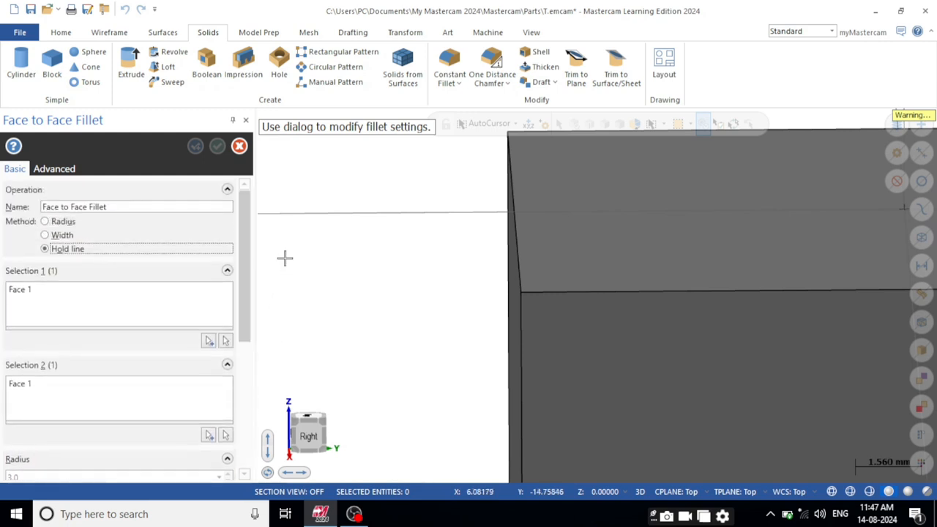
key(alt+1)
key(Return)
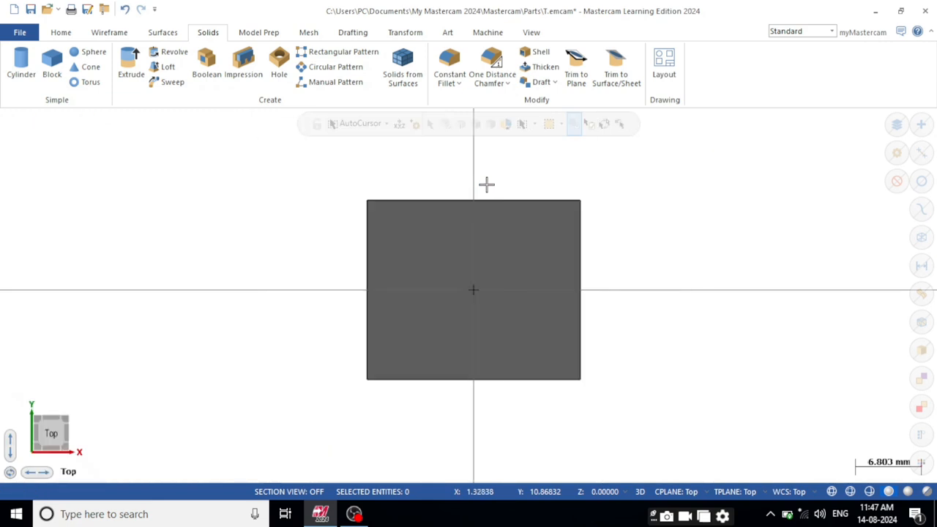
- Start a variable radius fillet on the block's front top edge with the default radius of 5
click(459, 84)
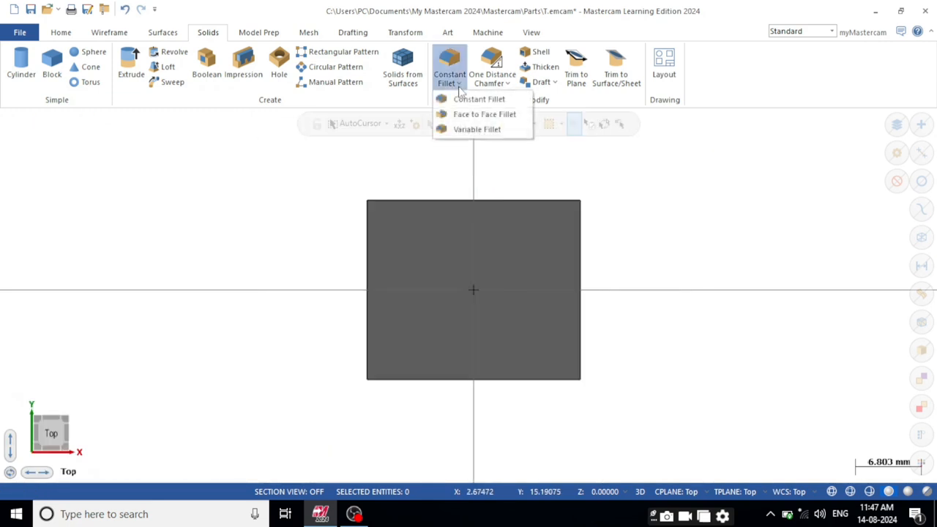
click(462, 131)
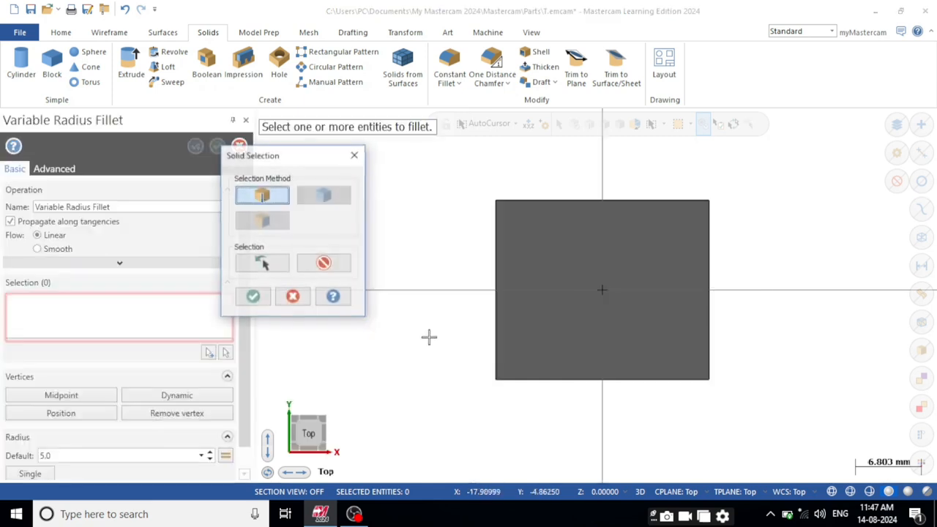
middle_drag(607, 304, 709, 389)
scroll(709, 389, up, 3)
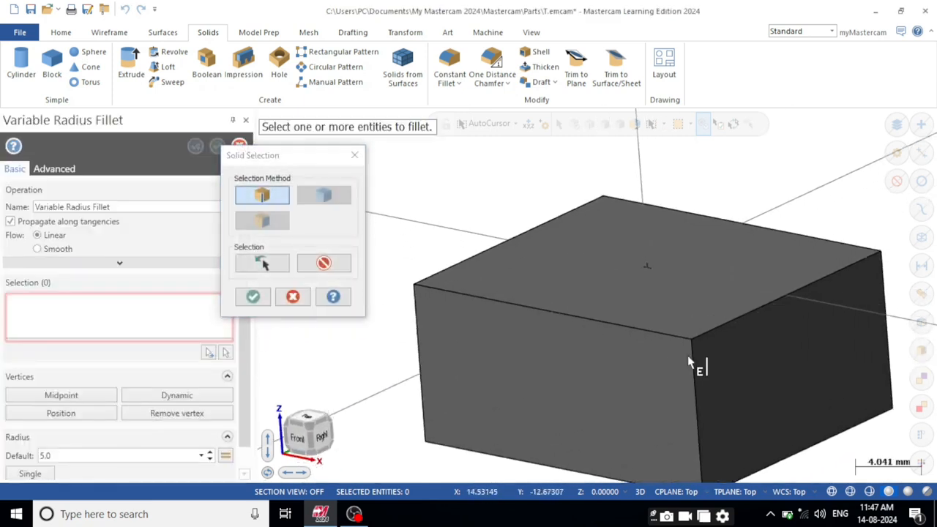
click(656, 336)
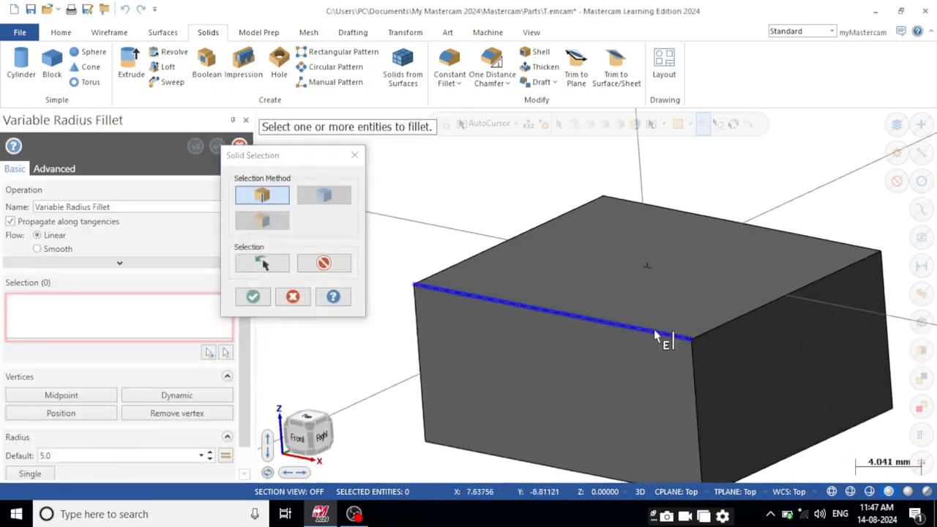
click(252, 296)
middle_drag(700, 345, 765, 282)
scroll(781, 289, up, 2)
scroll(228, 388, down, 1)
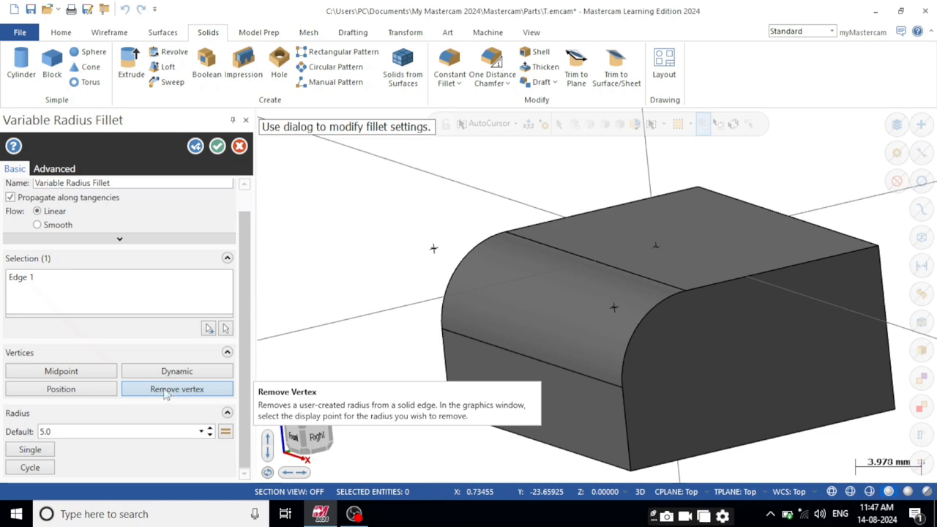
- Add a midpoint vertex with a radius of 15 to the variable fillet's edge
click(63, 372)
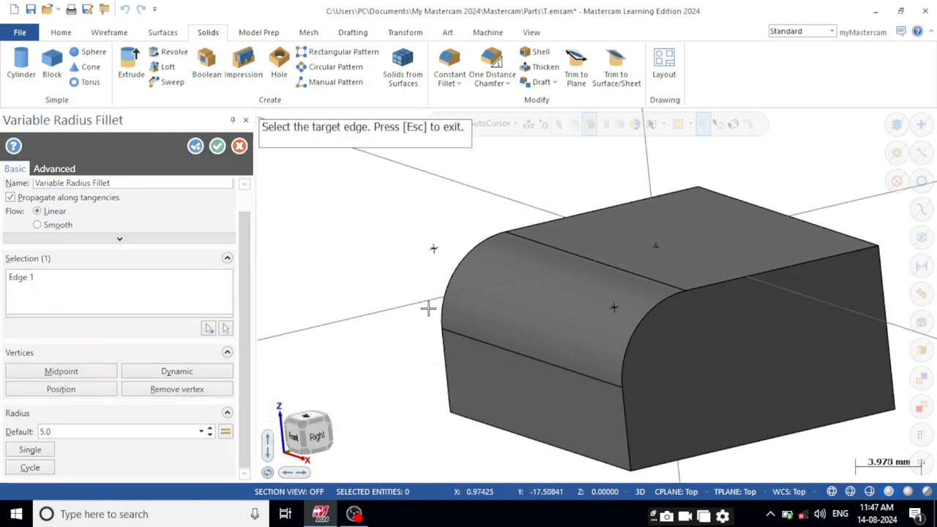
click(559, 291)
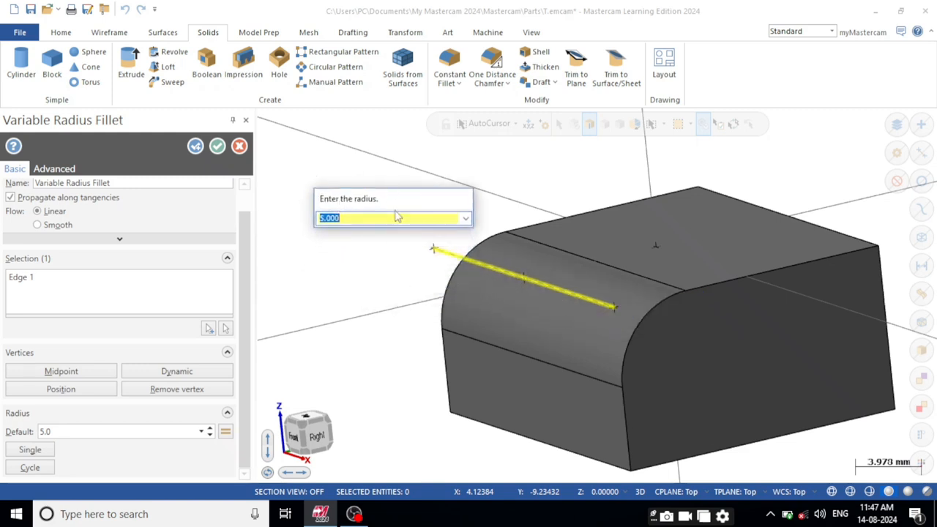
text(15)
key(Return)
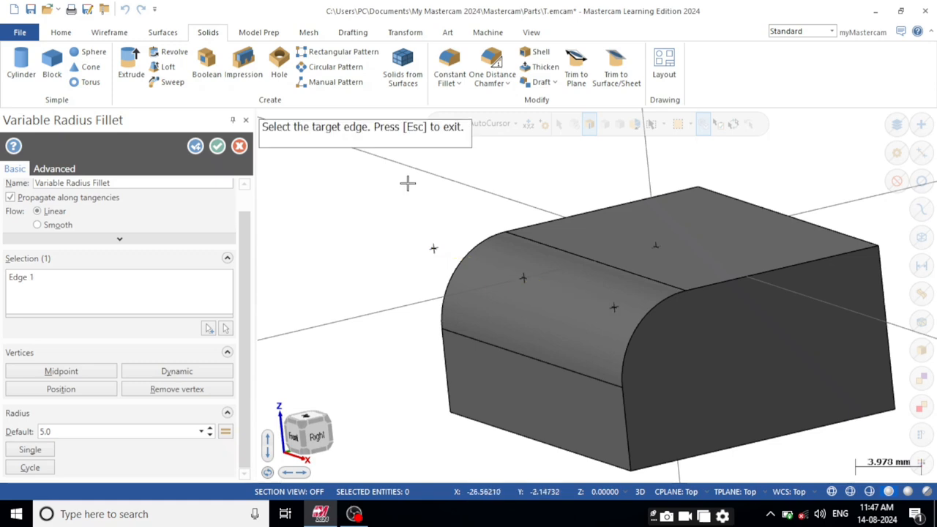
mouse_move(612, 310)
middle_down()
mouse_move(573, 324)
mouse_move(623, 289)
mouse_move(728, 323)
mouse_move(654, 299)
mouse_move(648, 315)
middle_up()
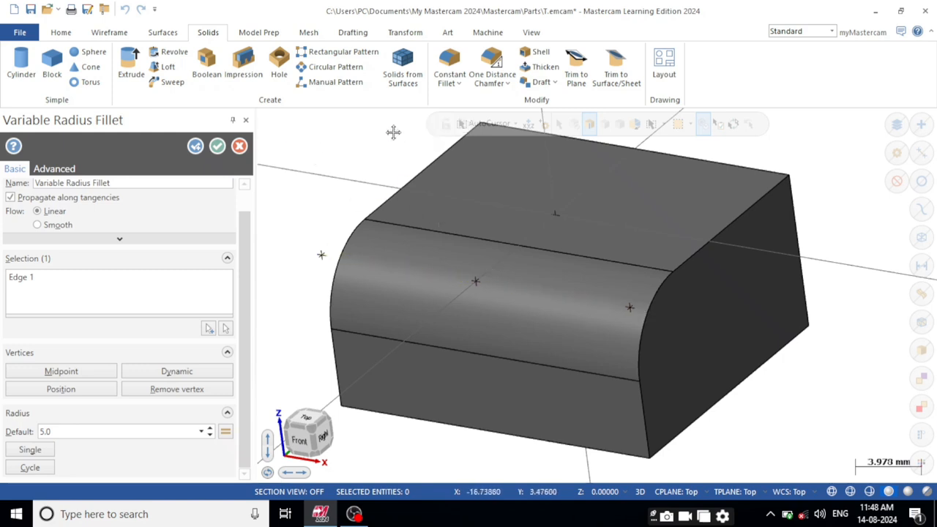
click(494, 241)
middle_drag(495, 241, 522, 256)
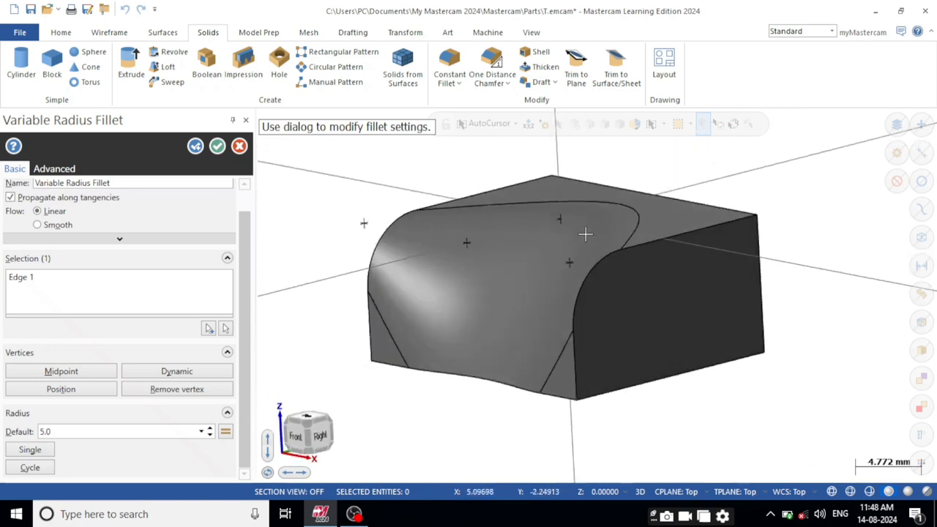
- Add a dynamic vertex near the left end of the filleted edge with a radius of 10
middle_drag(592, 236, 449, 340)
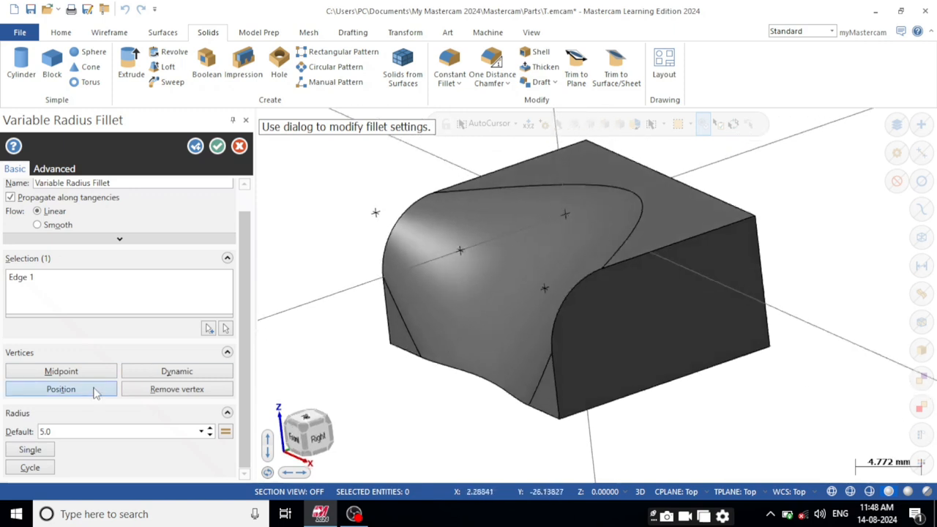
click(148, 375)
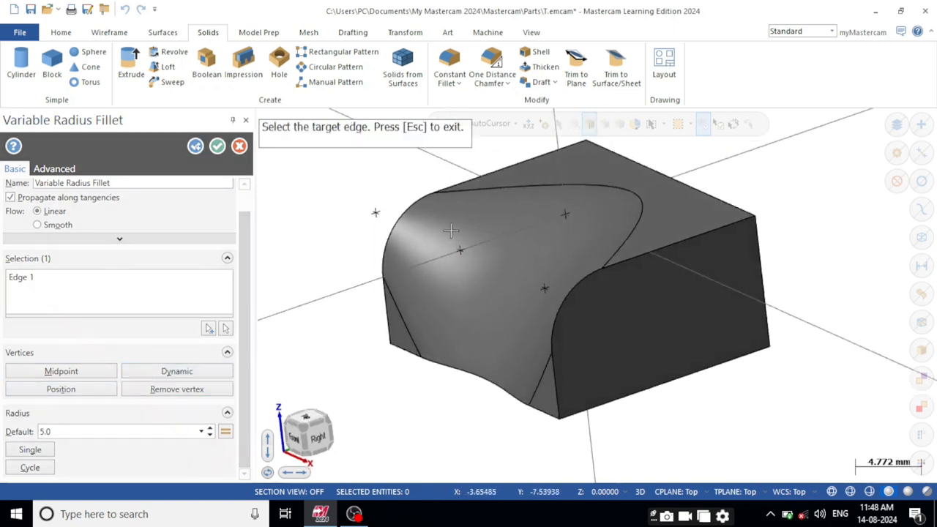
click(404, 229)
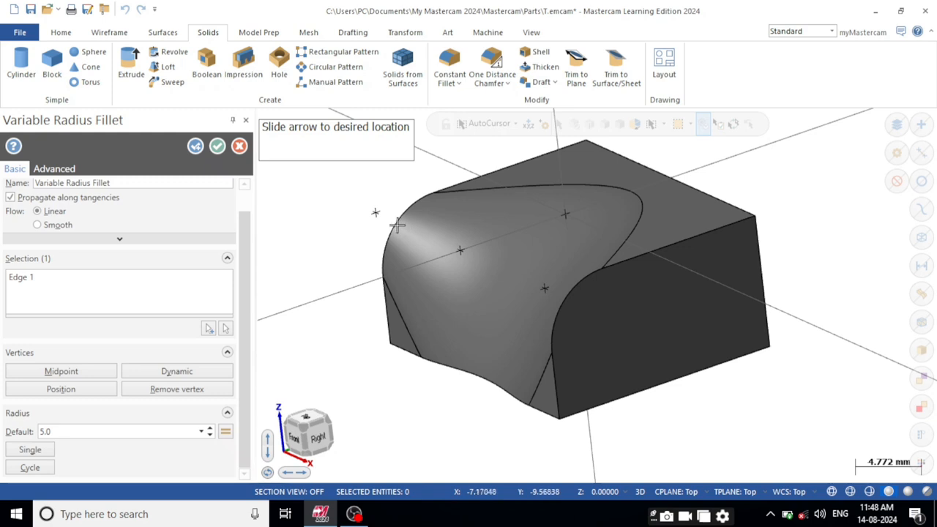
click(402, 231)
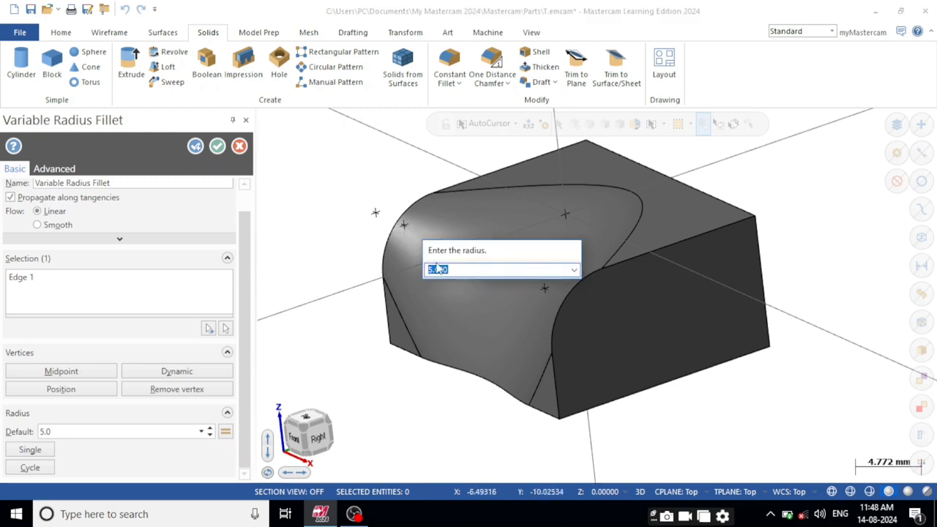
text(10)
key(Return)
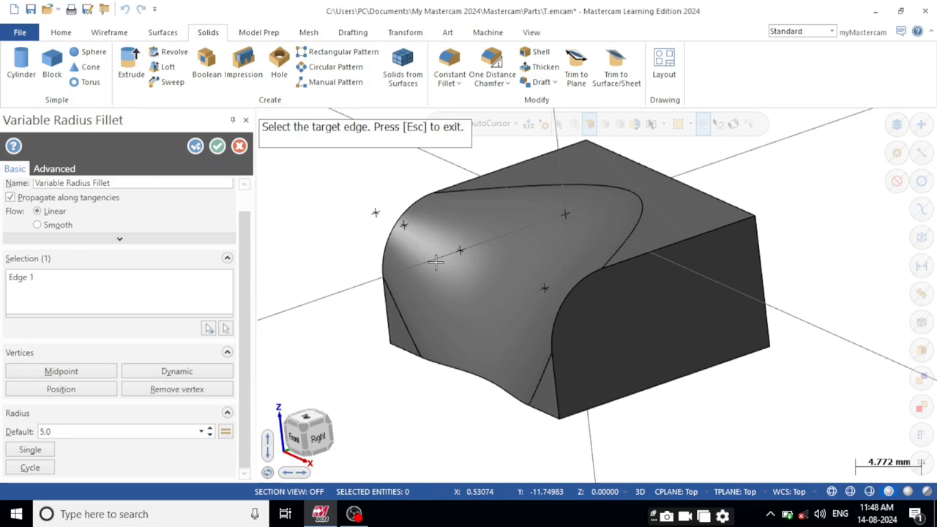
key(Escape)
scroll(437, 248, up, 3)
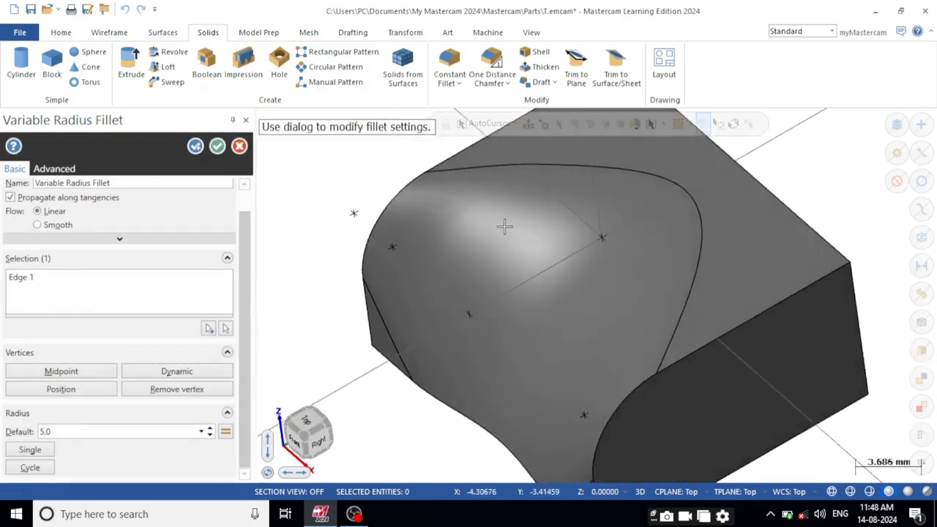
- Inspect the variable radius fillet's shape and apply it to the block
middle_drag(518, 249, 611, 216)
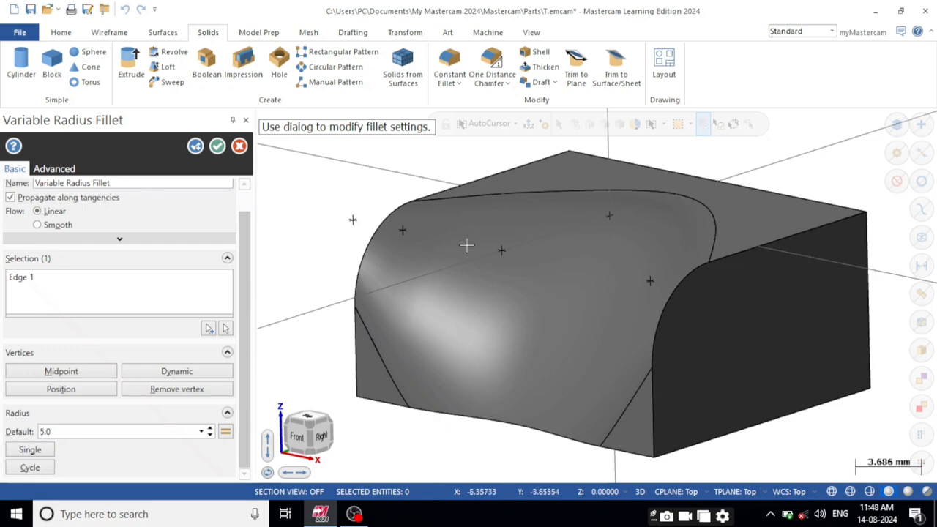
middle_drag(512, 241, 591, 217)
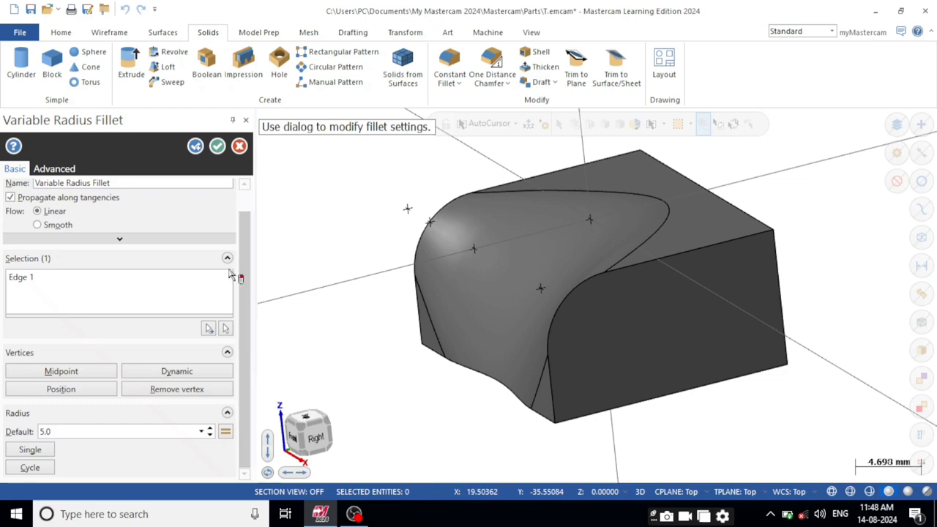
click(218, 146)
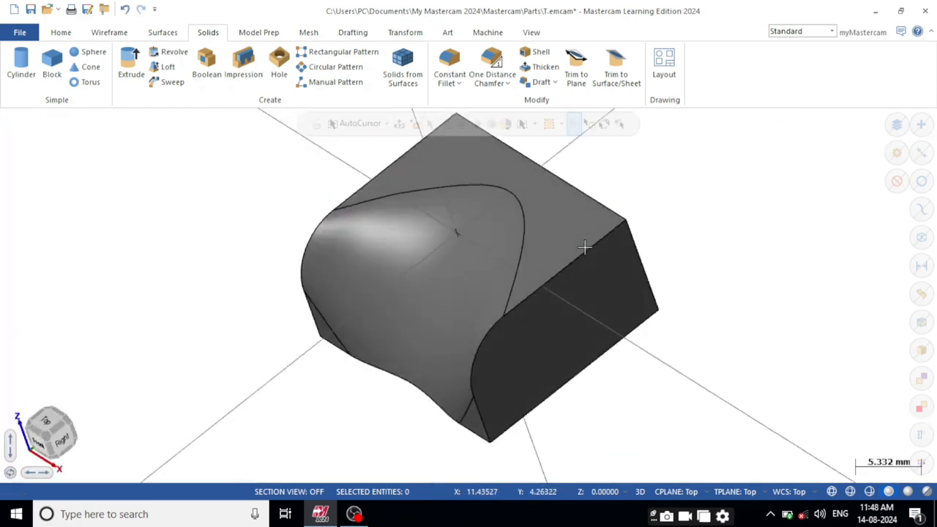
key(alt+1)
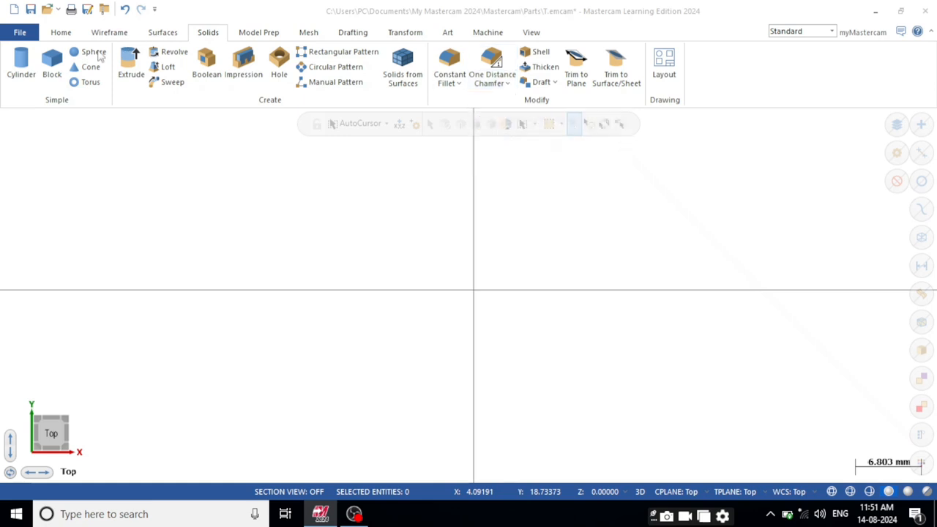
- Create a solid block centred at the origin, about 22 mm long, 19 mm wide and 18 mm high in the negative Z direction
click(57, 67)
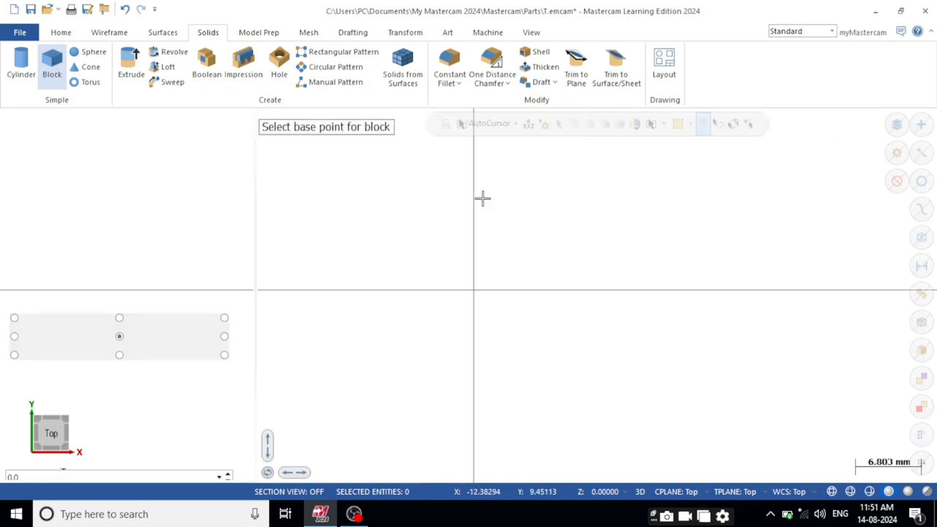
click(606, 292)
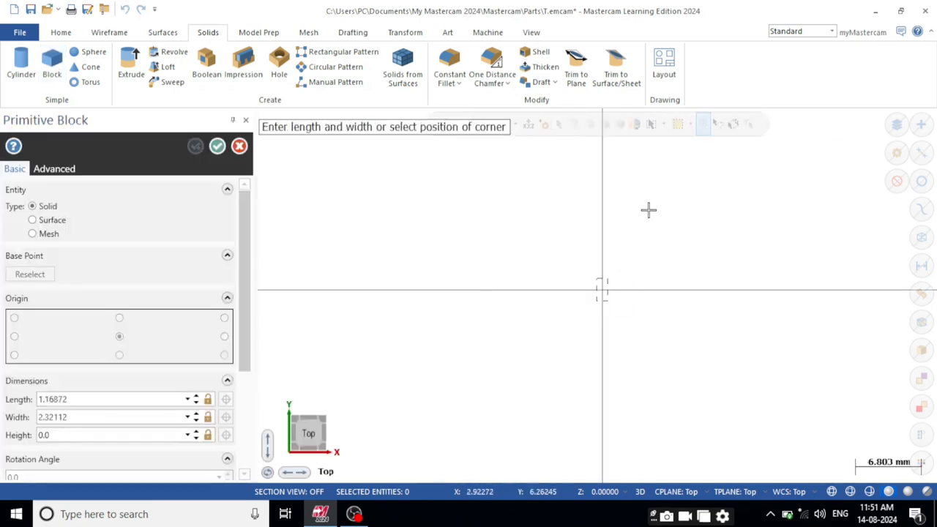
click(709, 198)
middle_drag(709, 198, 690, 205)
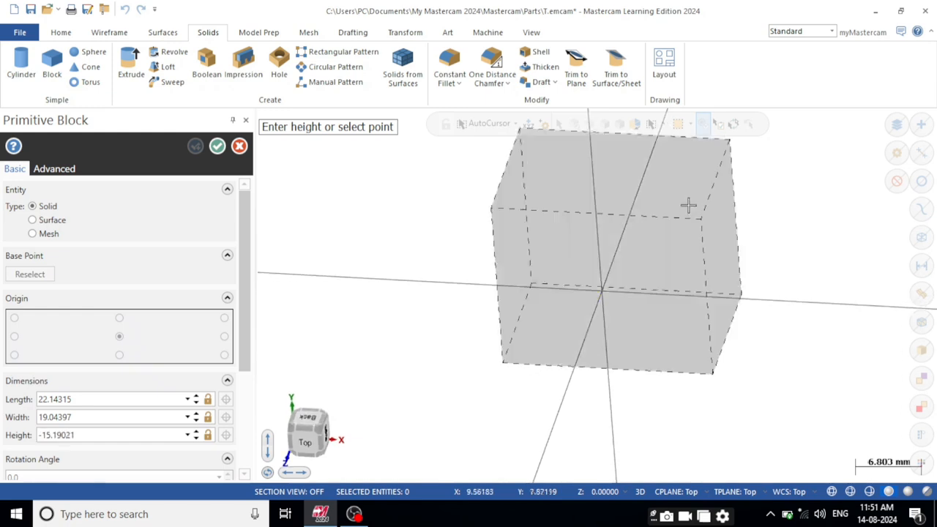
click(686, 212)
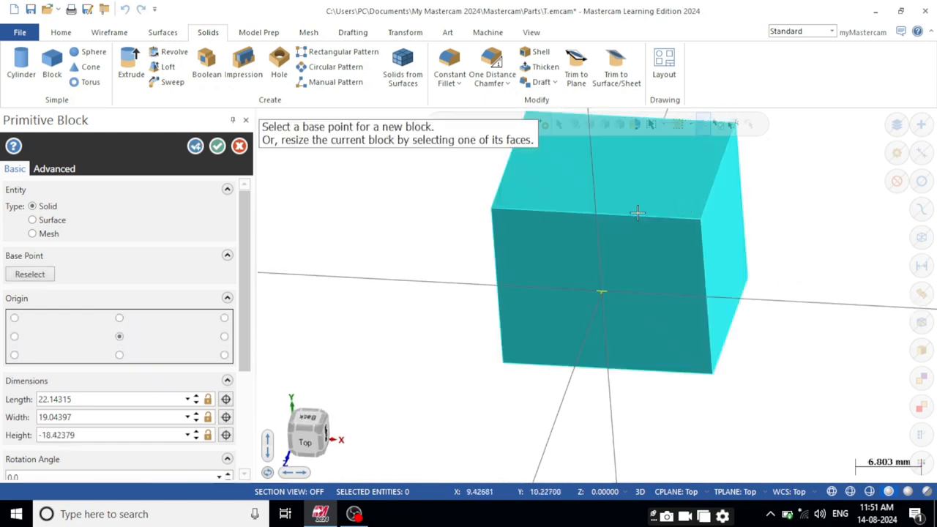
click(216, 145)
- Start a one distance chamfer on the block's front top edge with a distance of 2, working in the isometric view
key(alt+1)
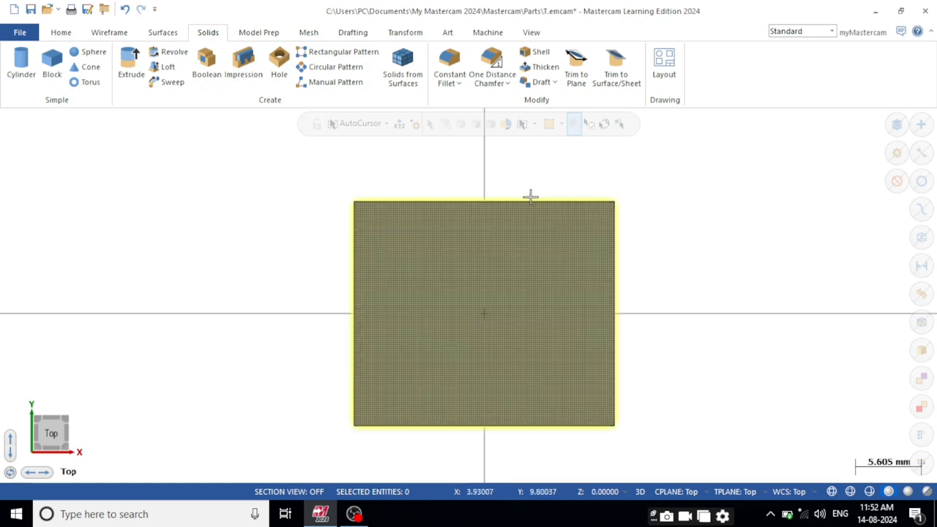
middle_drag(532, 195, 341, 166)
right_click(257, 161)
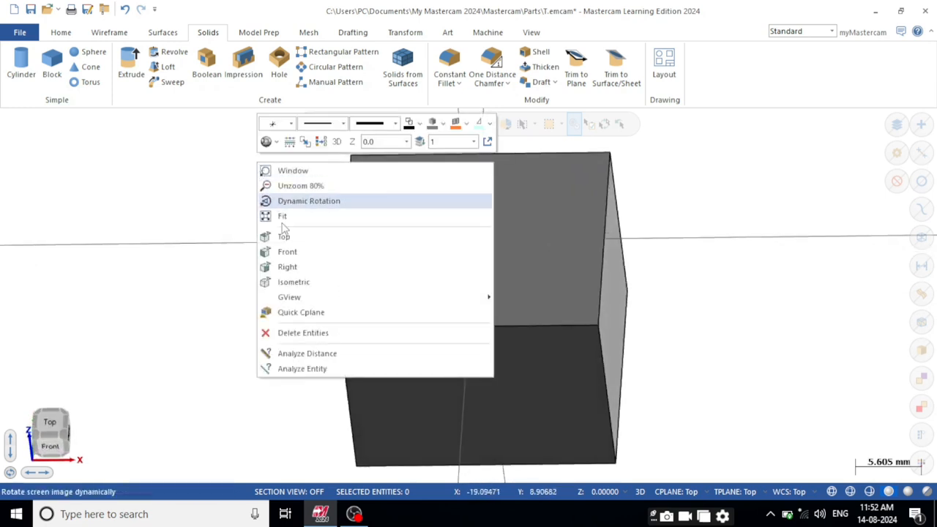
click(298, 283)
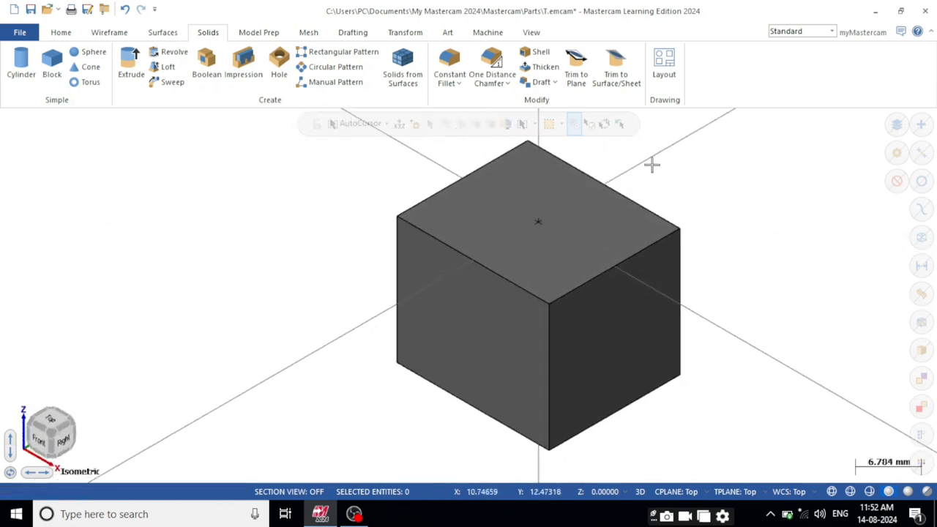
click(510, 83)
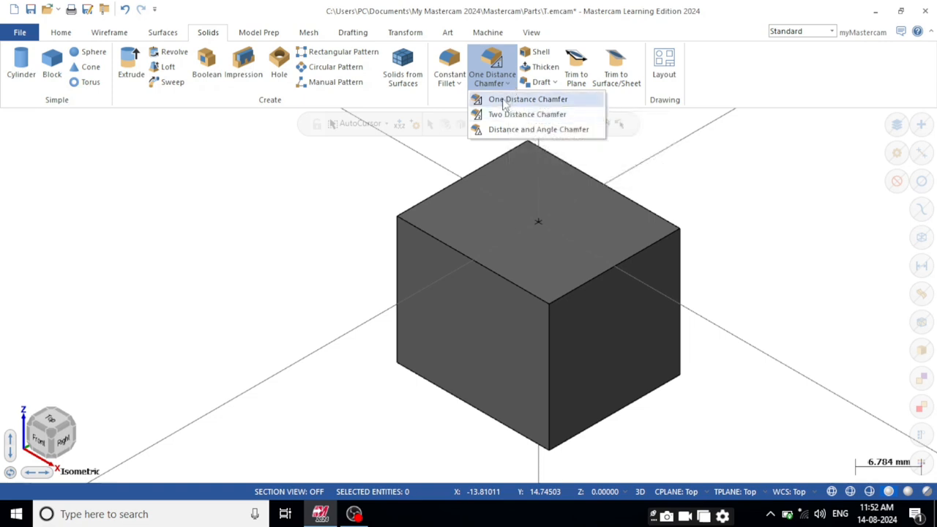
click(501, 100)
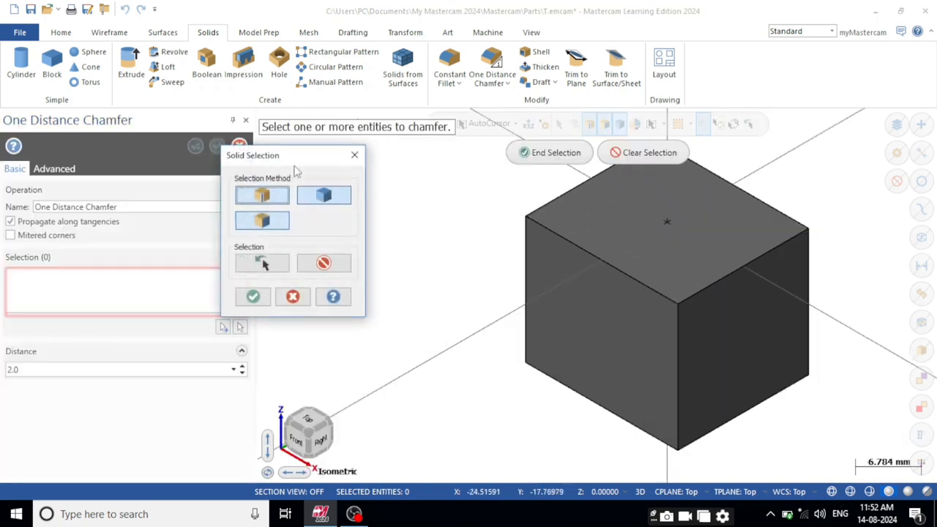
drag(292, 162, 329, 161)
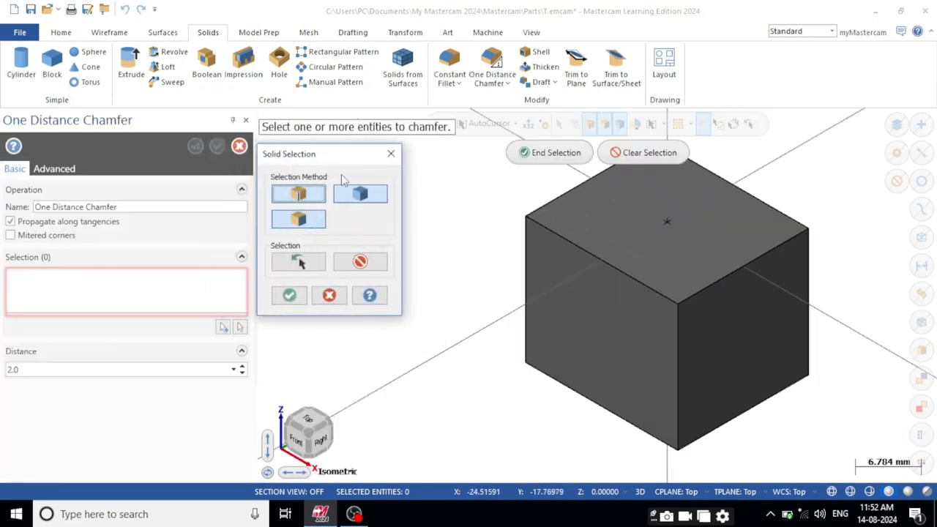
scroll(594, 258, up, 3)
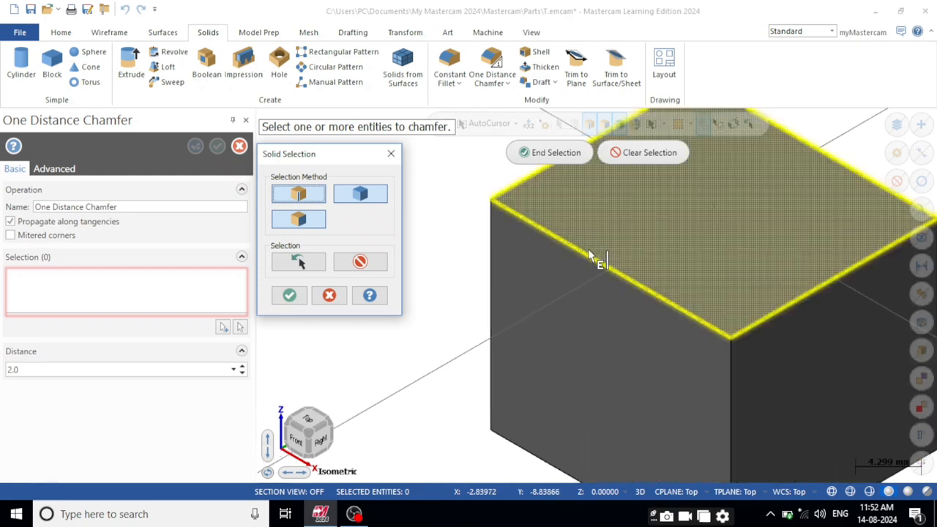
click(583, 253)
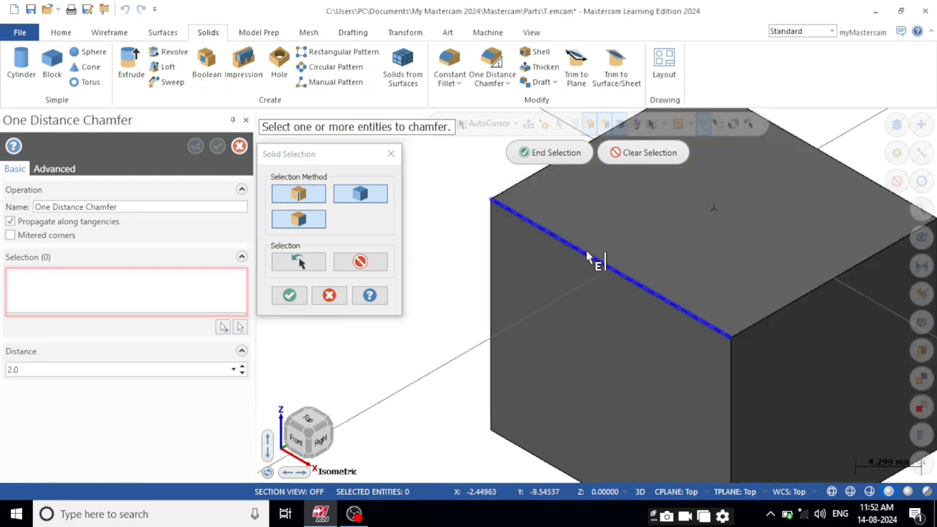
click(543, 152)
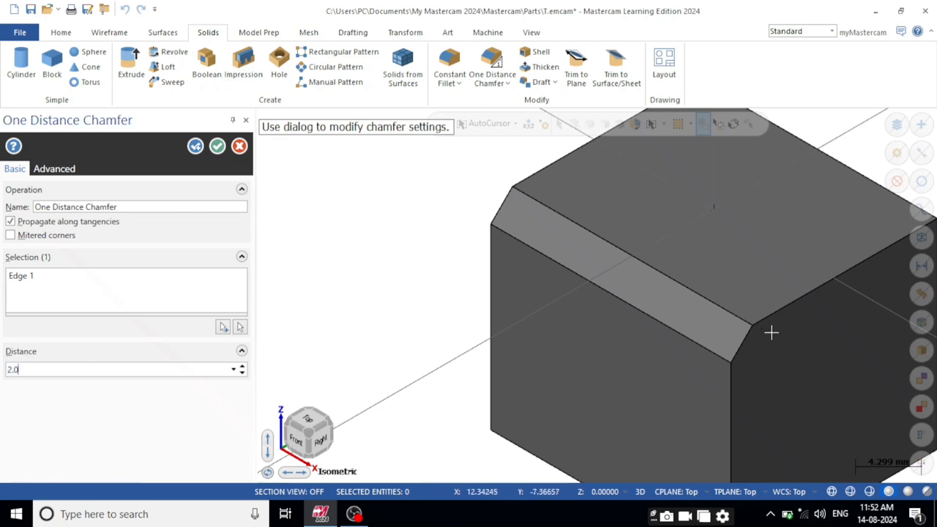
- Set the front edge chamfer's distance to 5 and check the chamfer's advanced options
mouse_move(770, 333)
middle_down()
mouse_move(740, 307)
mouse_move(727, 315)
middle_up()
scroll(788, 347, up, 4)
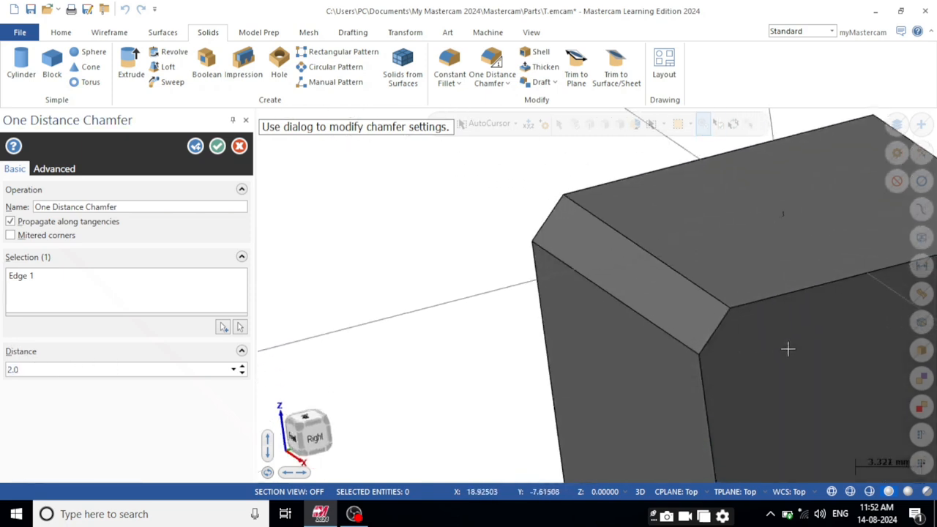
mouse_move(788, 344)
middle_down()
mouse_move(817, 329)
mouse_move(779, 331)
mouse_move(786, 339)
middle_up()
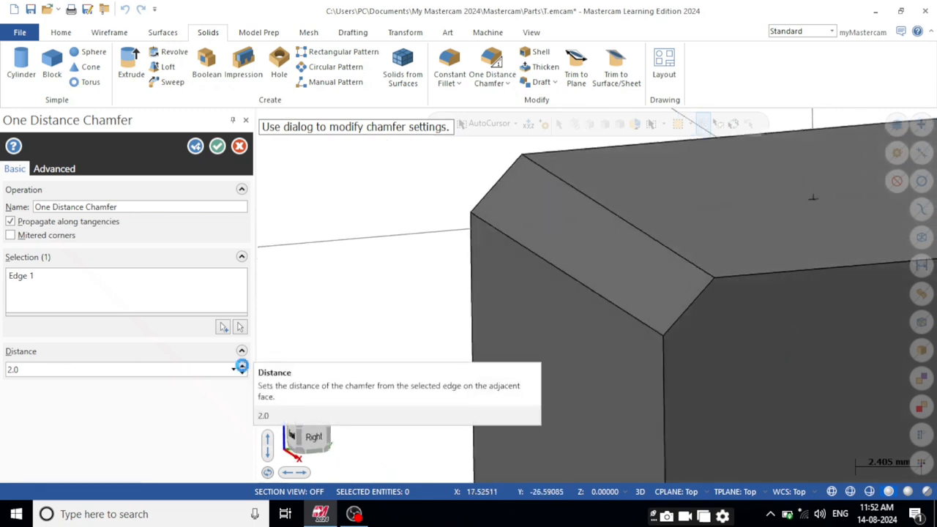
click(241, 365)
click(241, 366)
click(242, 366)
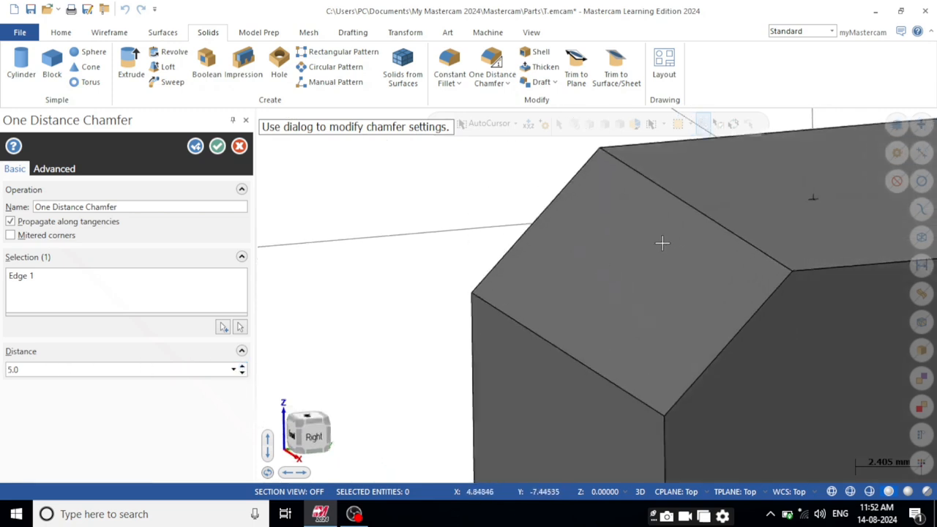
click(65, 170)
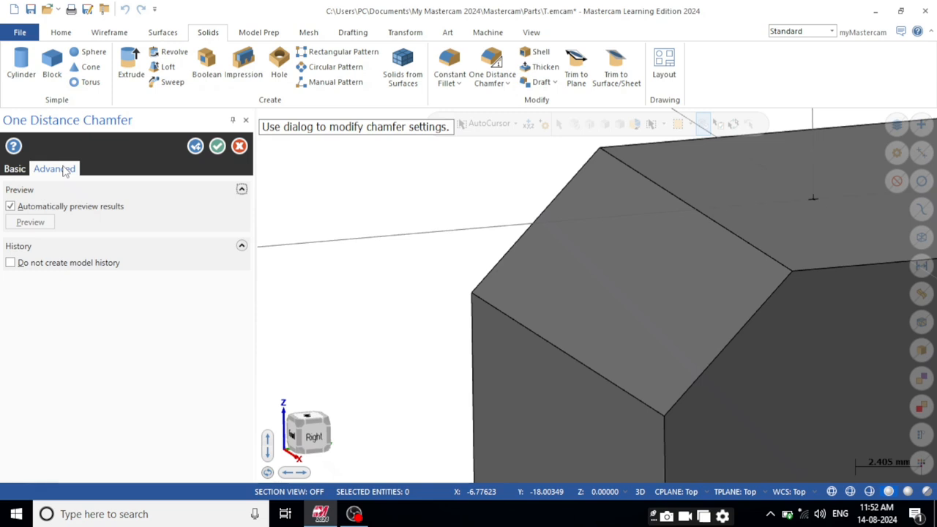
click(14, 170)
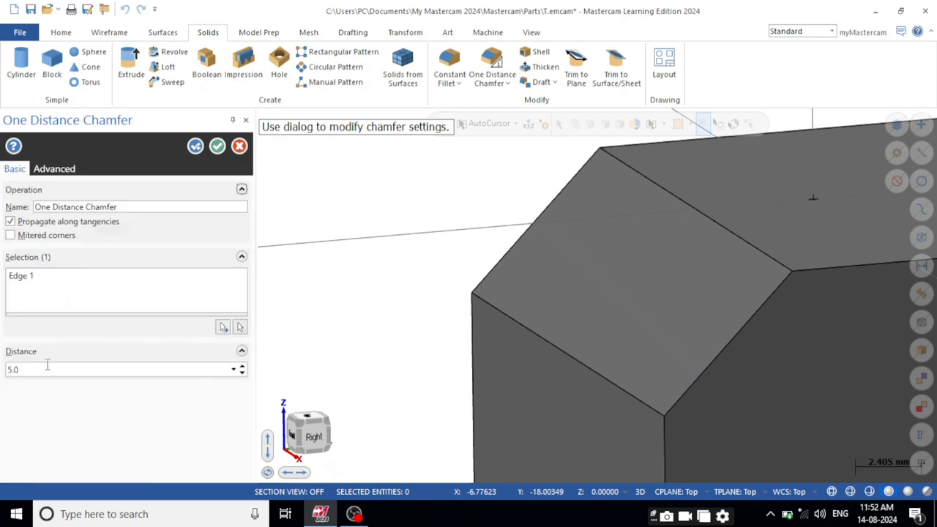
- Set the front edge chamfer's distance to 4 and apply it, keeping the command active for another chamfer
scroll(408, 180, down, 3)
mouse_move(676, 235)
middle_down()
mouse_move(678, 247)
mouse_move(671, 239)
middle_up()
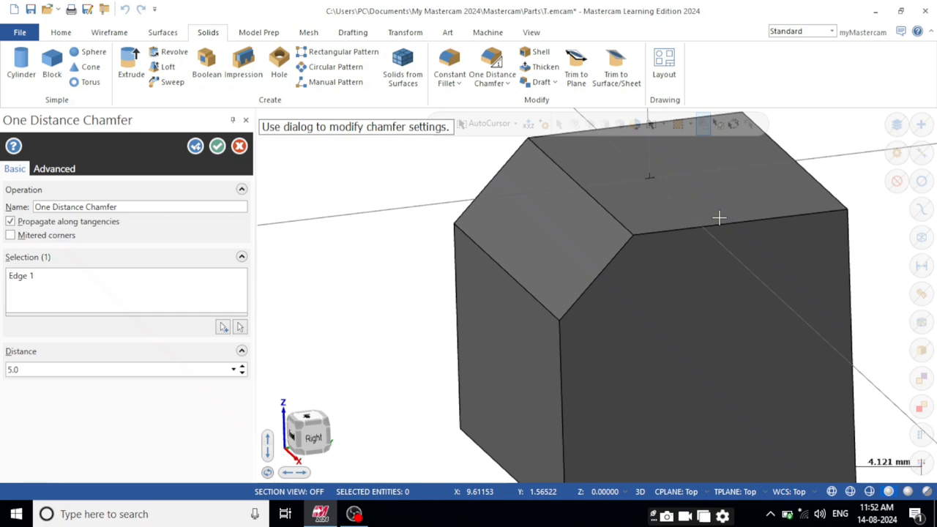
click(242, 373)
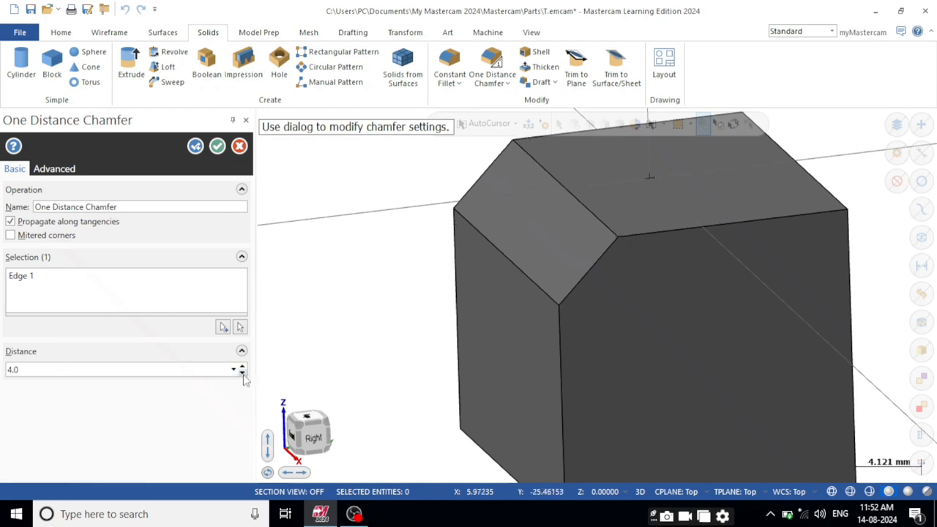
click(194, 146)
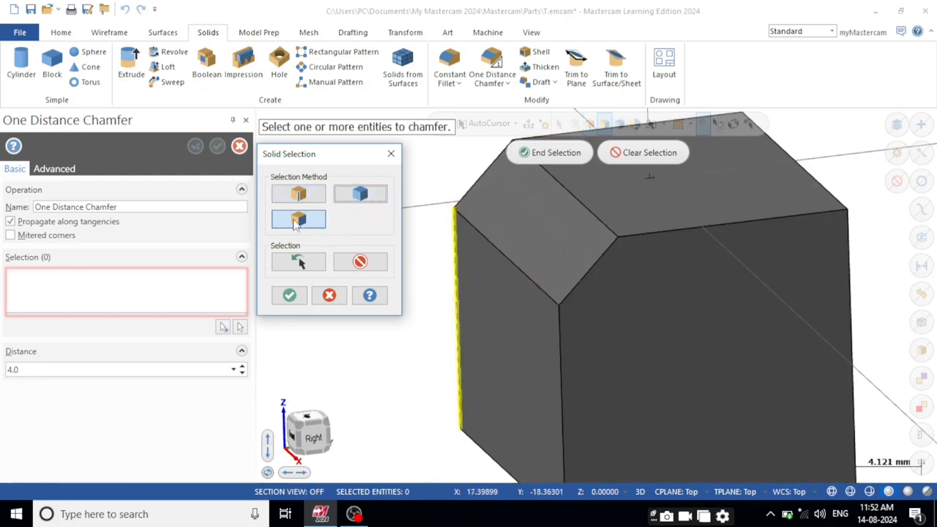
- Chamfer all edges of the block's right face with a distance of 4, inspect the shape and apply it
click(669, 308)
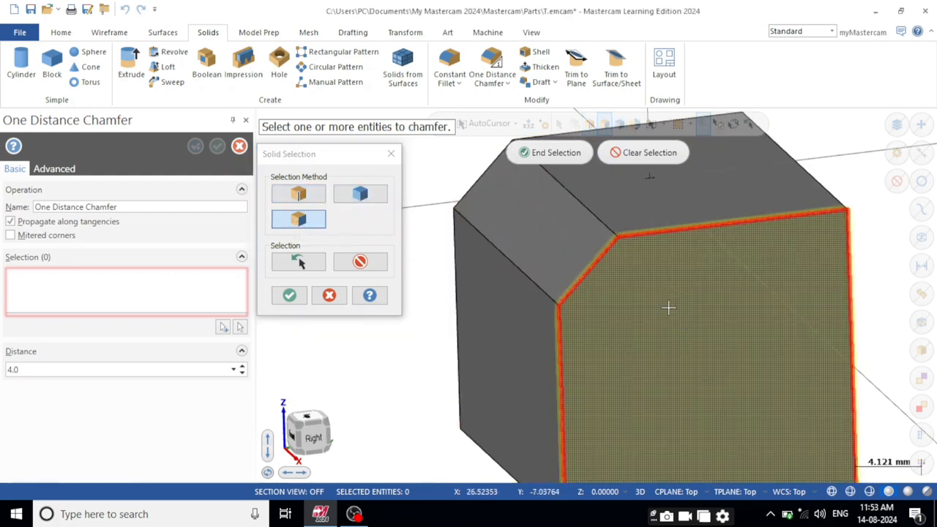
click(551, 152)
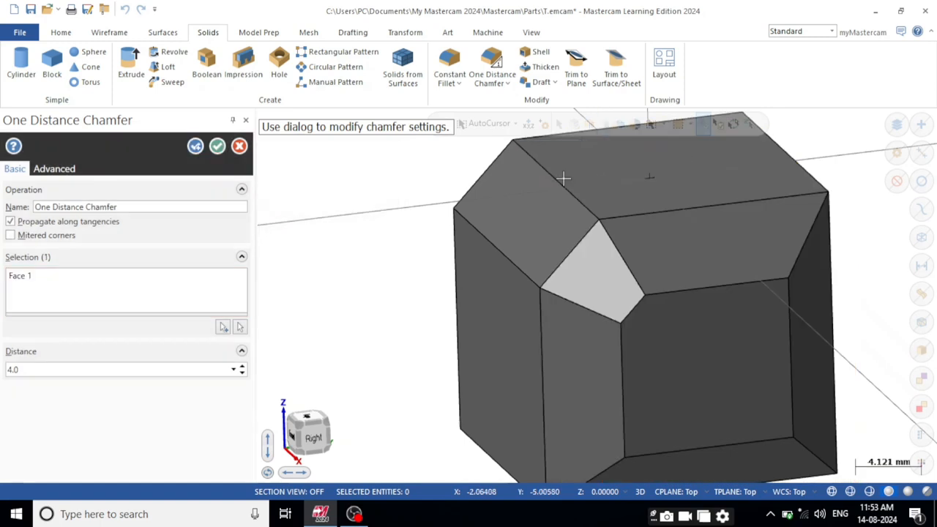
scroll(593, 219, down, 3)
middle_drag(646, 257, 672, 251)
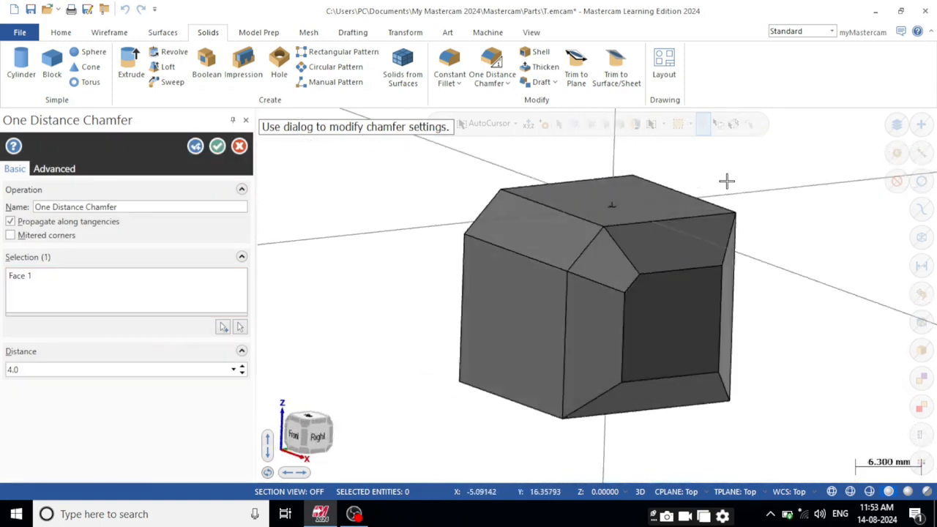
middle_drag(725, 182, 700, 192)
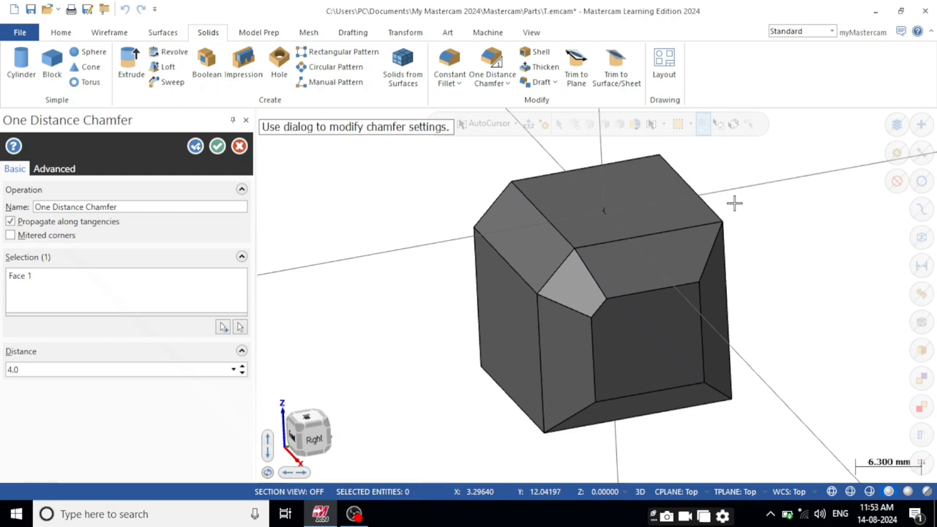
click(218, 147)
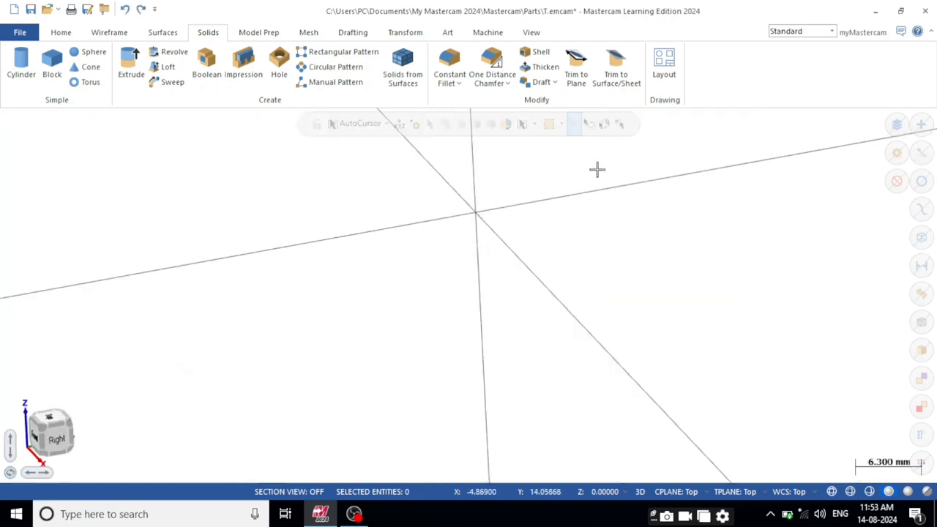
- Create a new solid block centred at the origin, about 15 mm long and 16 mm wide, with a freely picked height
key(alt+1)
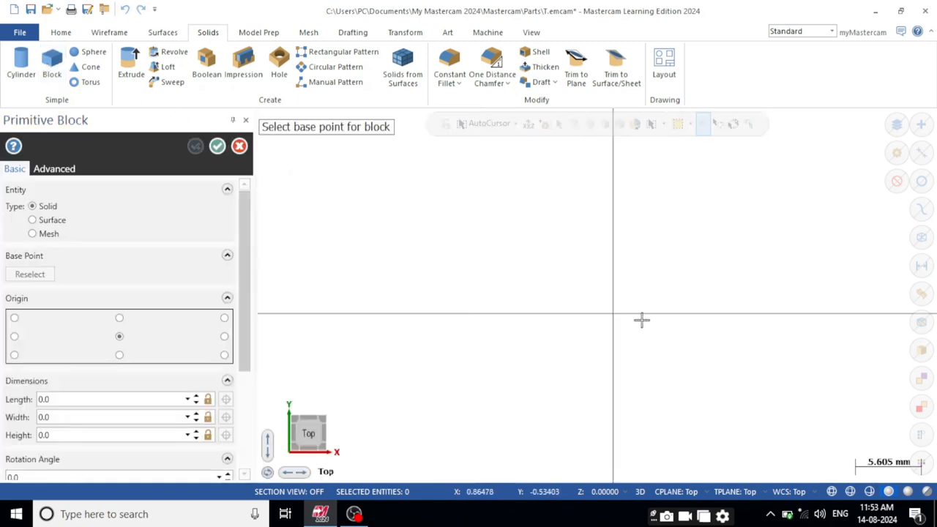
click(617, 318)
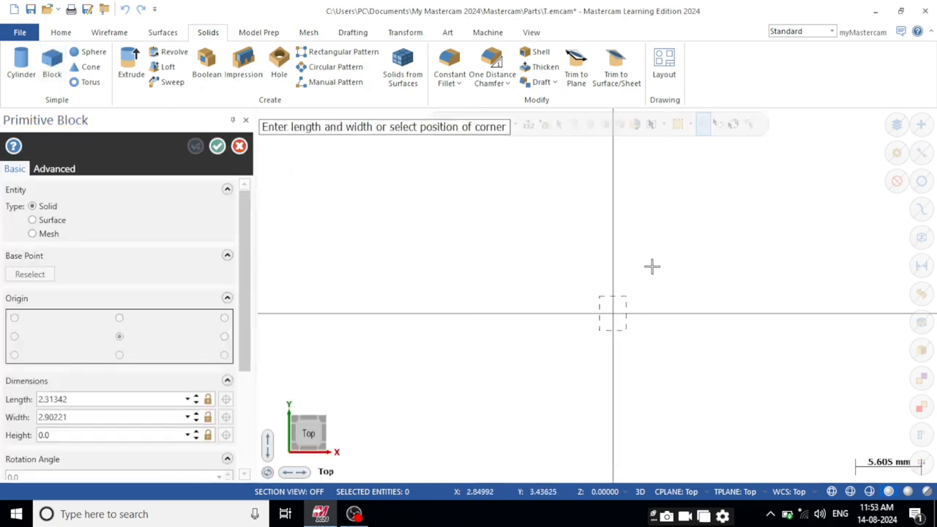
click(701, 218)
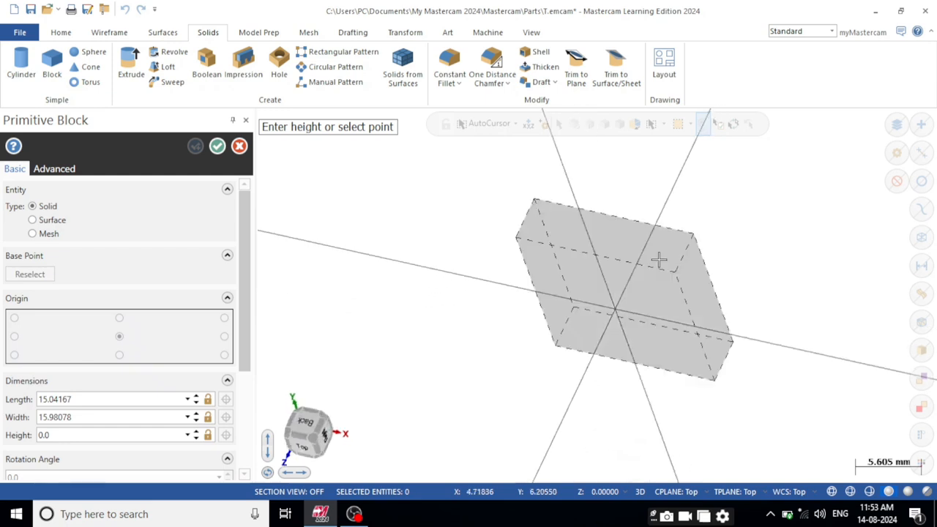
click(662, 252)
click(217, 145)
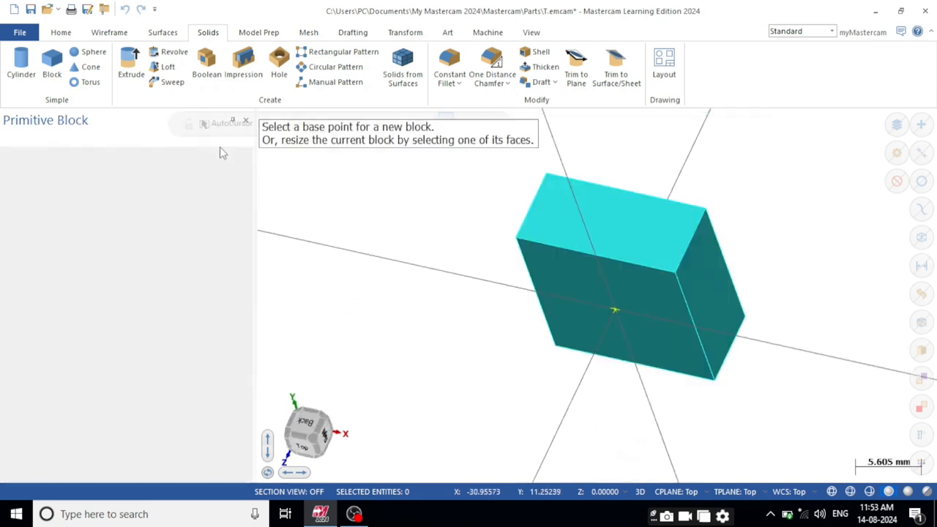
- Show the new block in isometric view
right_click(259, 176)
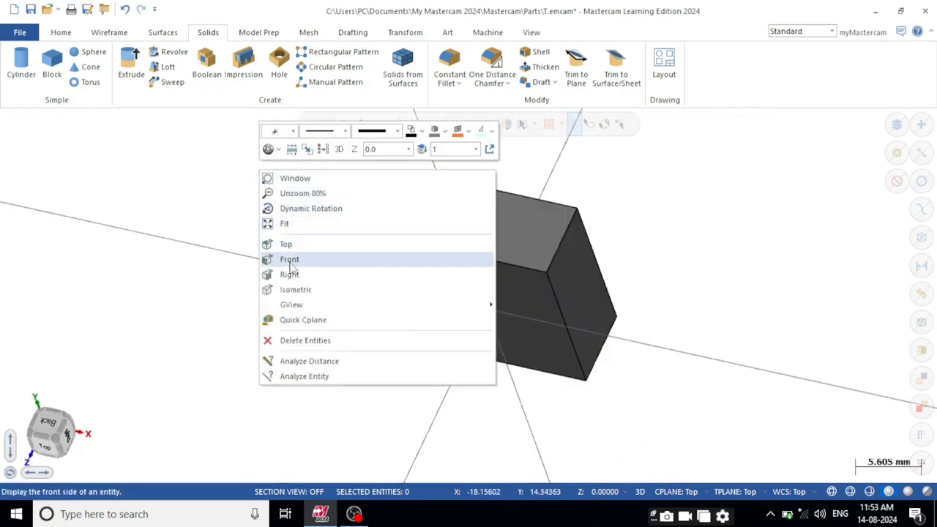
click(286, 287)
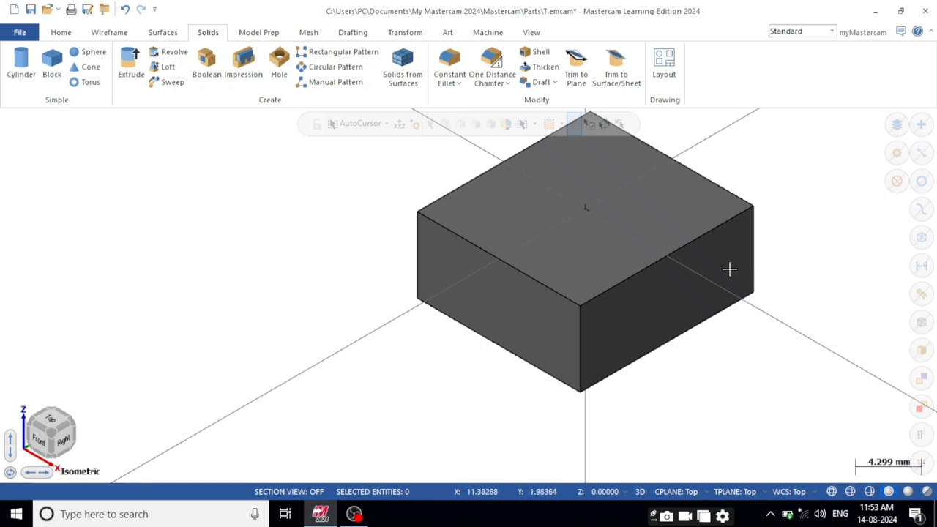
click(509, 86)
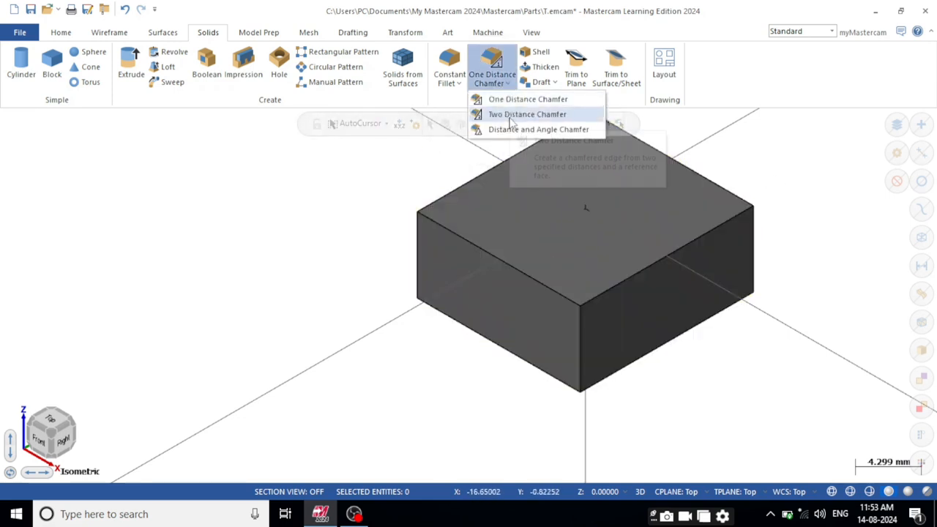
click(521, 115)
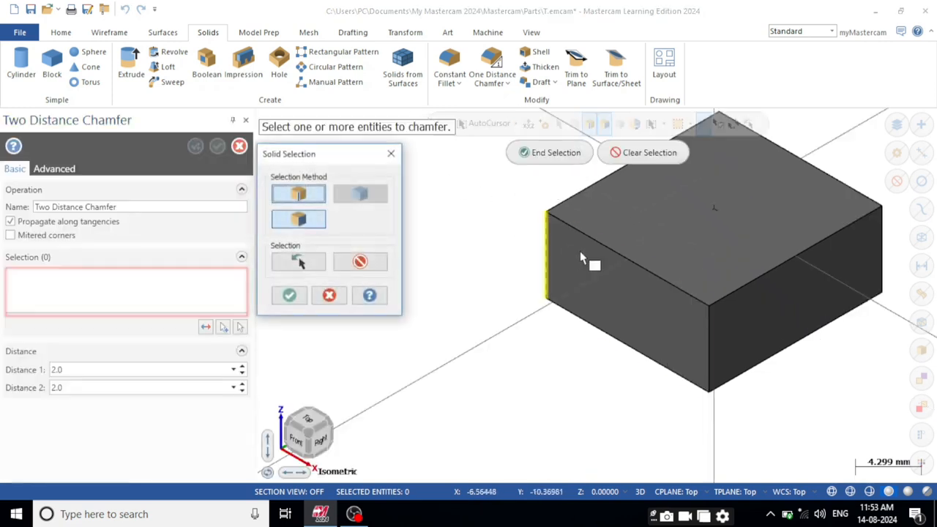
click(596, 244)
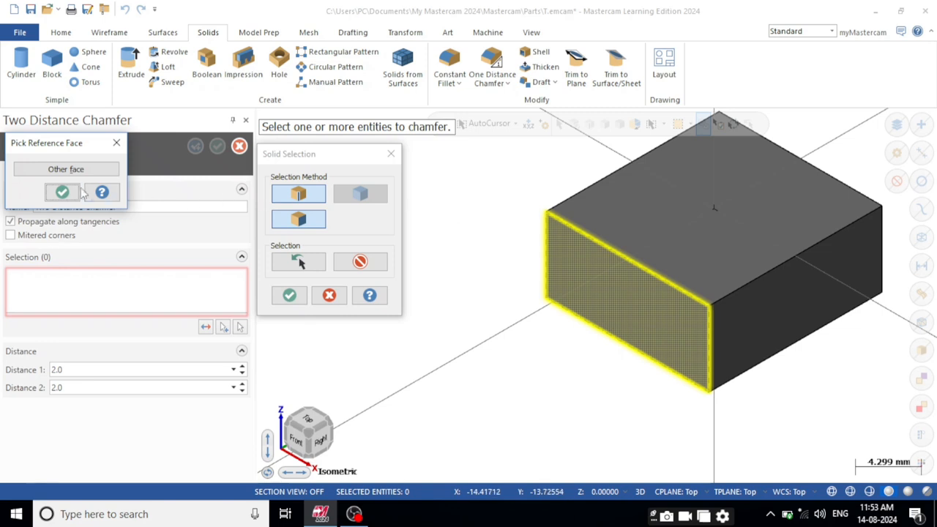
click(296, 198)
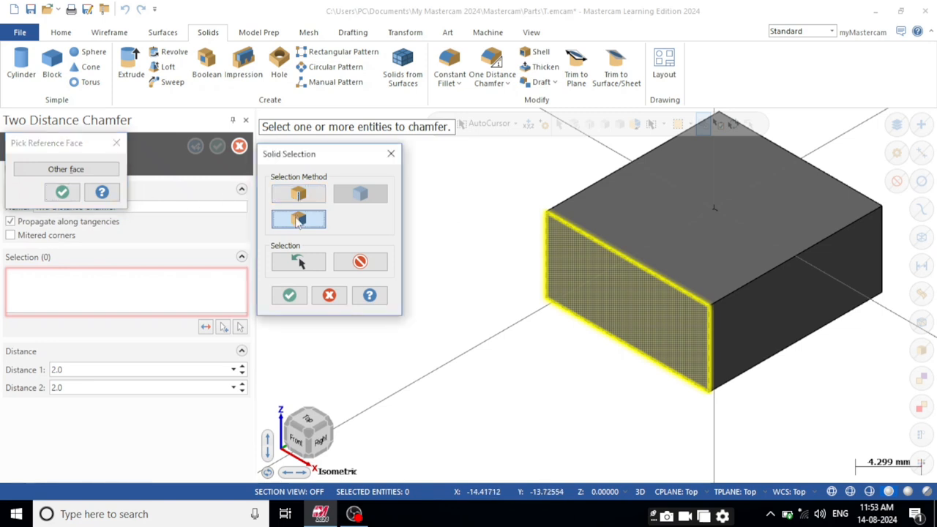
click(62, 191)
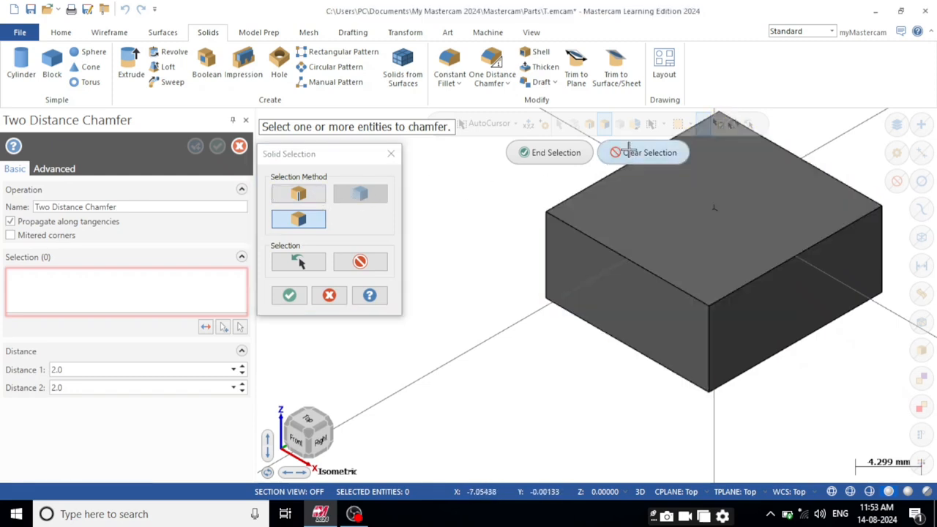
key(Escape)
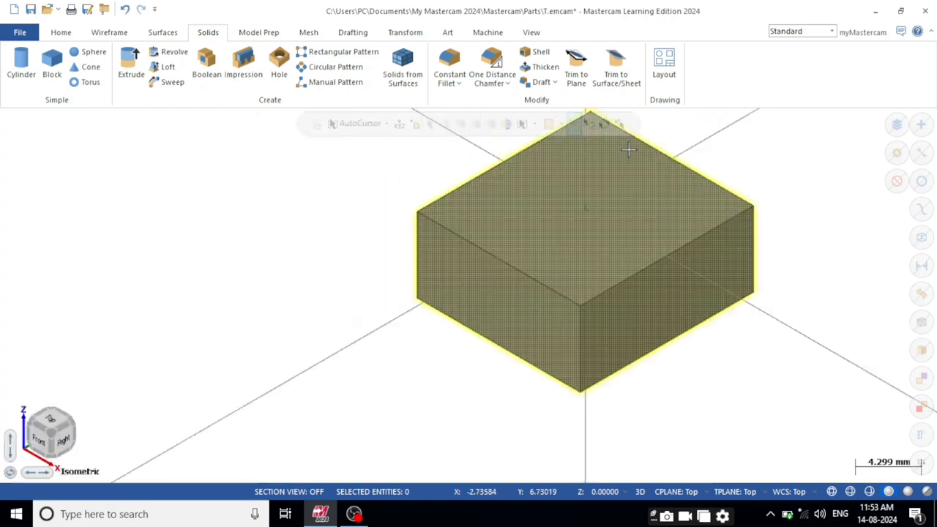
- Start a Two Distance Chamfer on the upper edge of the block's front face, with the front face as reference face
click(508, 87)
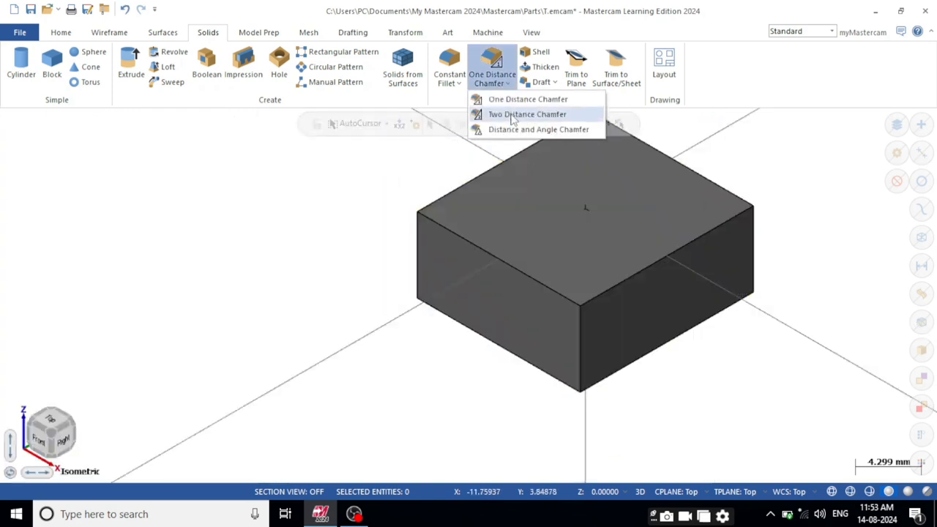
click(505, 115)
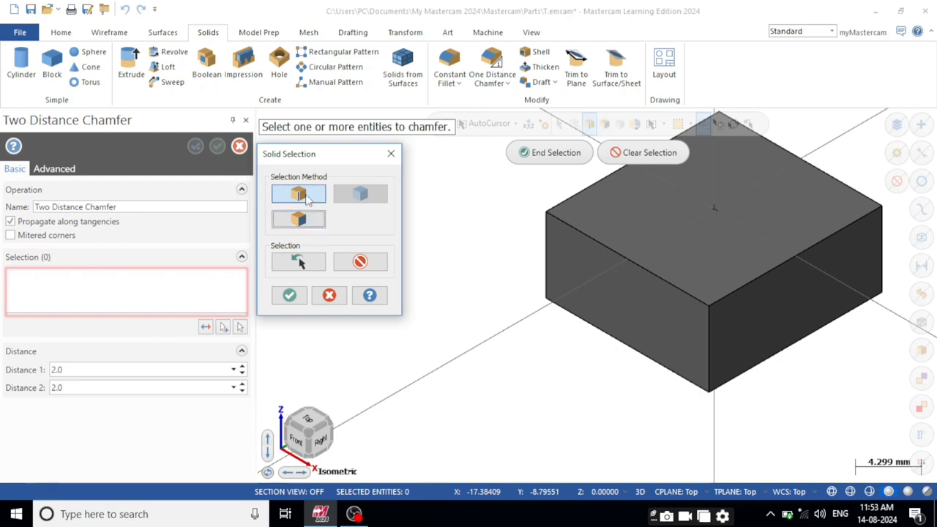
click(646, 270)
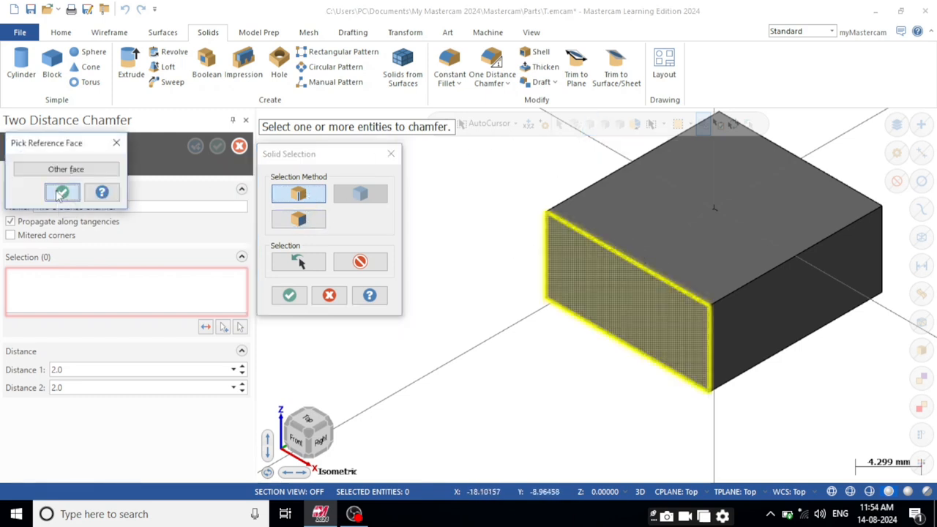
click(62, 193)
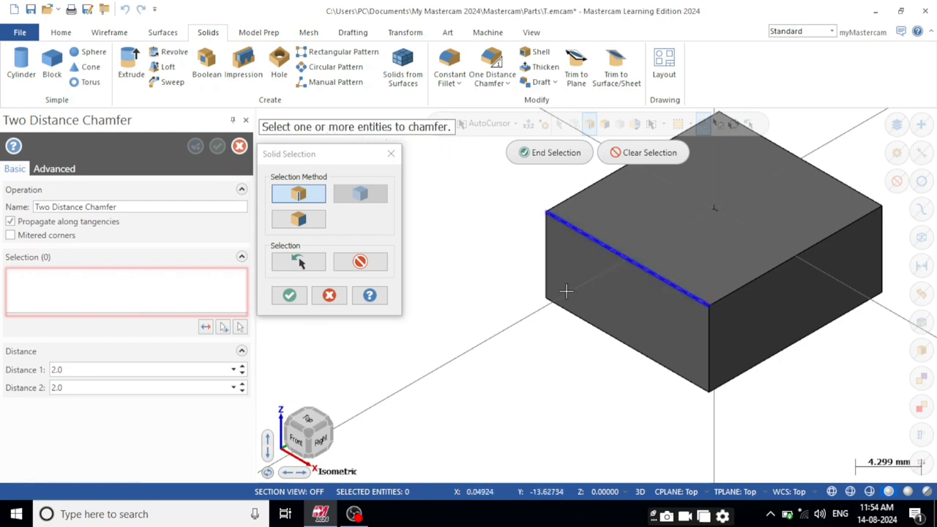
click(549, 152)
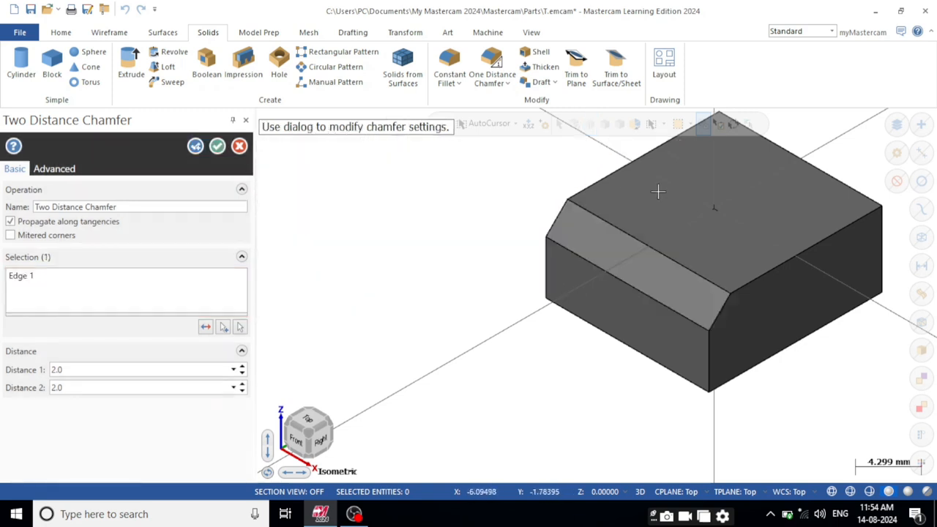
- Set the two distance chamfer's Distance 1 to 5 and Distance 2 to 4, checking the shape from the side
scroll(750, 226, up, 5)
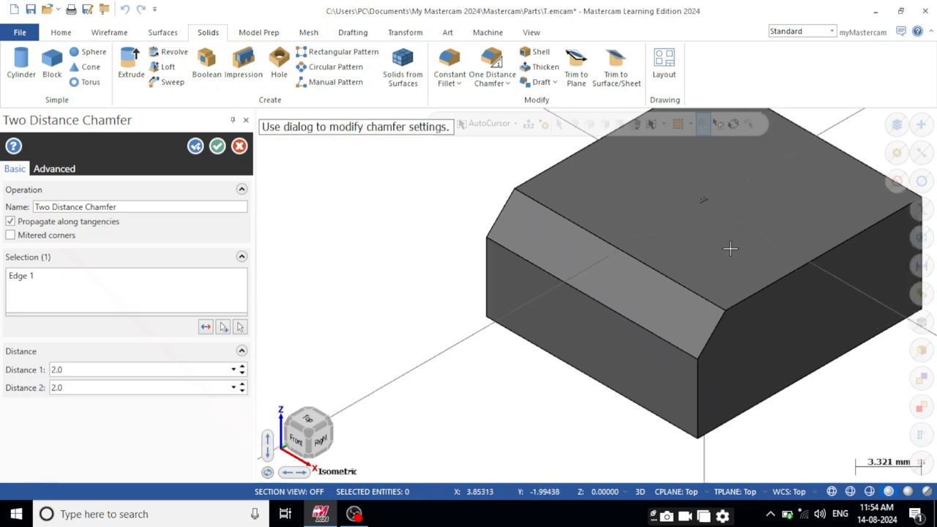
mouse_move(730, 249)
middle_down()
mouse_move(715, 226)
mouse_move(619, 205)
mouse_move(666, 234)
middle_up()
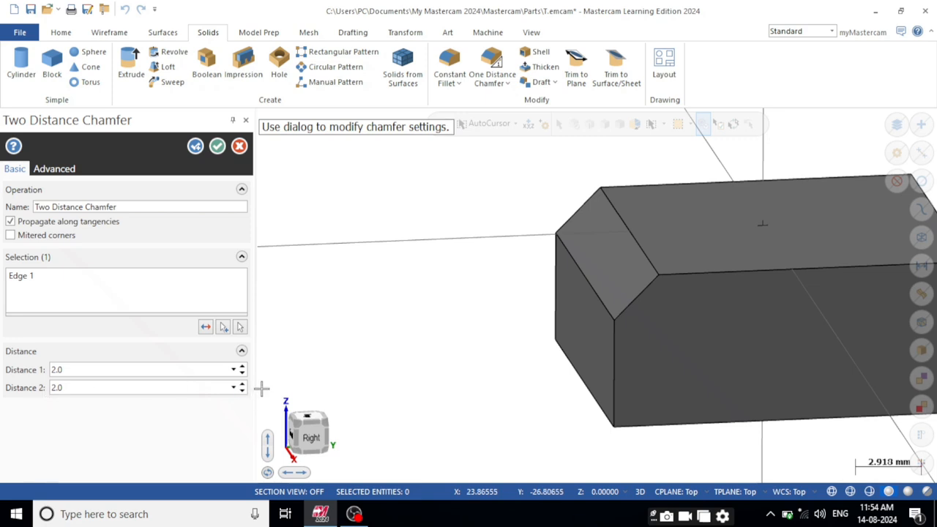
click(242, 366)
click(242, 366)
click(243, 366)
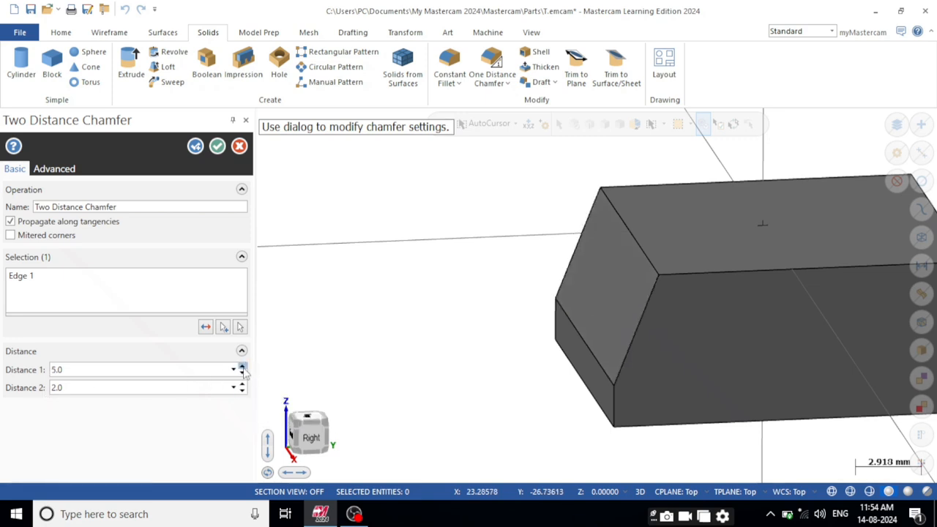
mouse_move(561, 309)
middle_down()
mouse_move(692, 309)
mouse_move(708, 320)
mouse_move(723, 310)
middle_up()
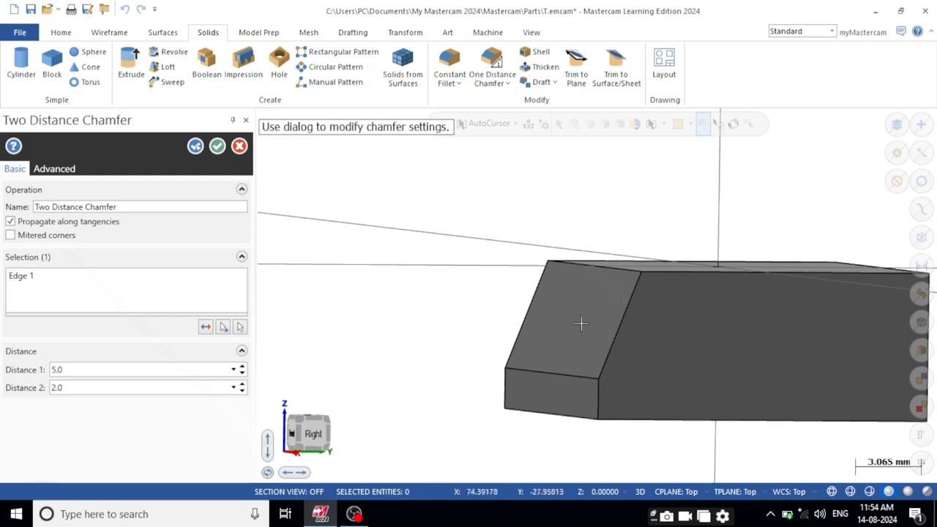
click(242, 388)
click(242, 388)
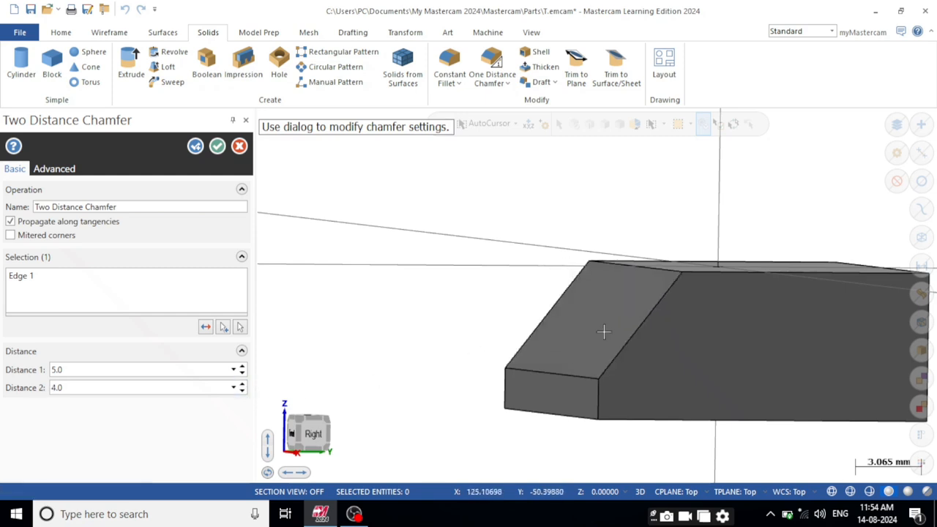
middle_drag(602, 330, 638, 326)
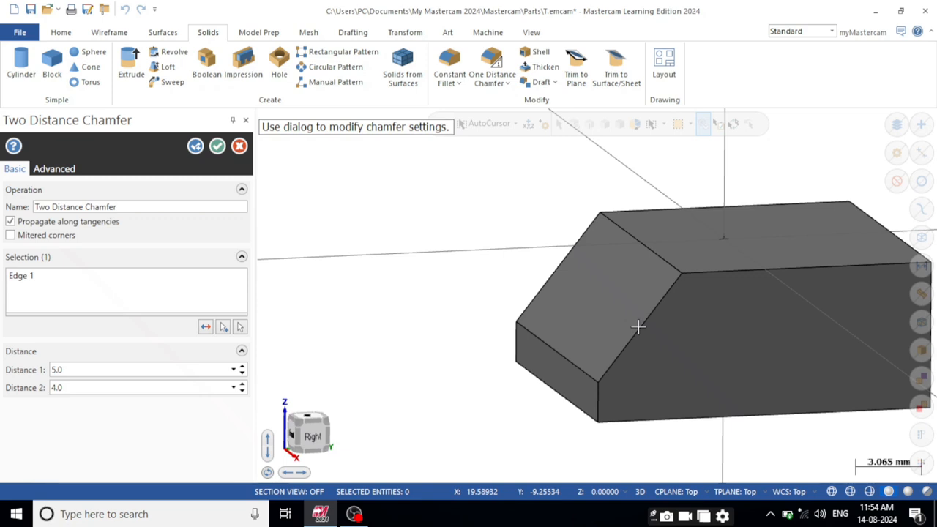
- Raise the chamfer's Distance 2 to 15, inspect the sloped shape and check the chamfer's advanced options
click(242, 388)
click(242, 388)
click(242, 388)
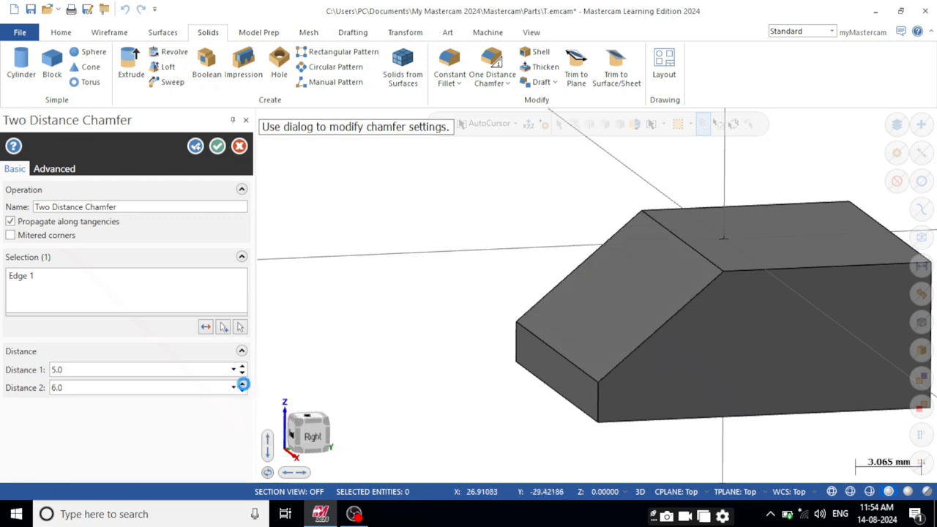
click(242, 388)
click(242, 388)
click(242, 388)
click(242, 388)
click(242, 388)
click(242, 388)
click(242, 388)
click(242, 388)
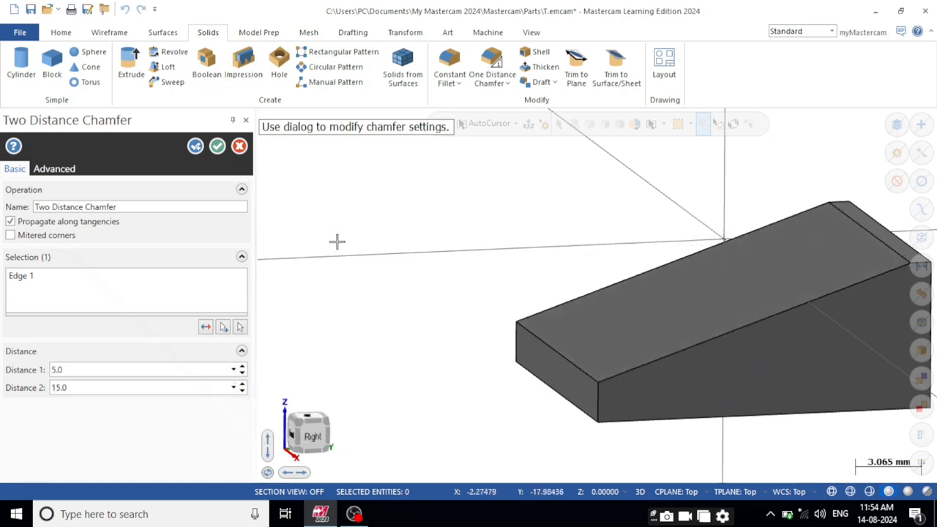
scroll(362, 237, down, 2)
mouse_move(841, 212)
middle_down()
mouse_move(824, 224)
mouse_move(796, 192)
mouse_move(831, 225)
middle_up()
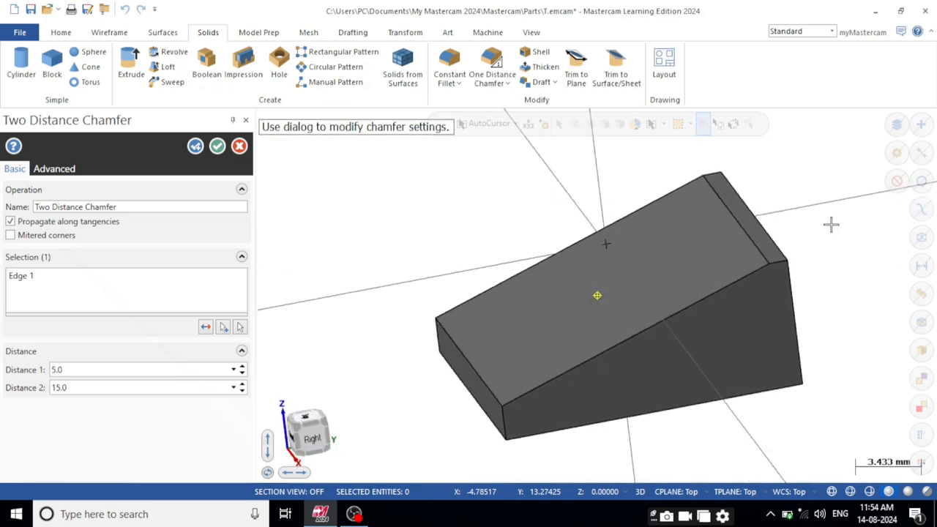
click(54, 168)
click(13, 172)
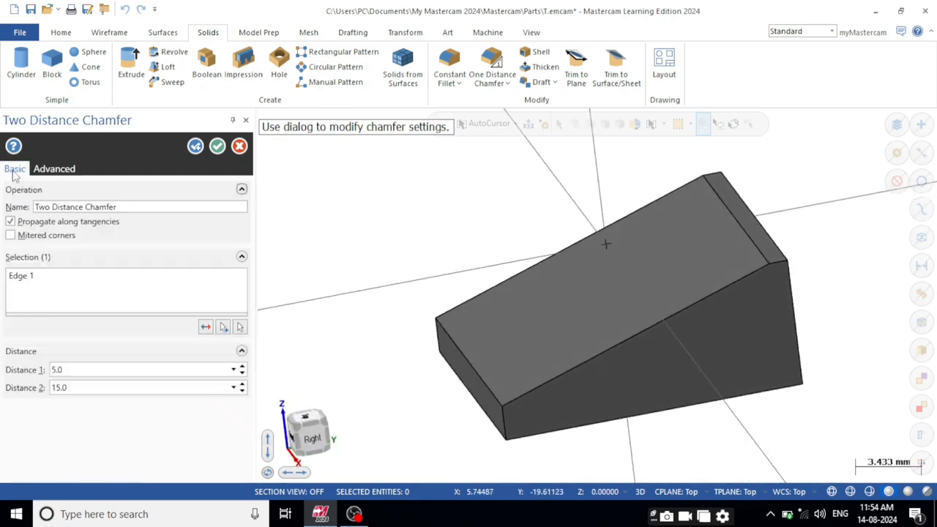
- Set the chamfer's Distance 1 to 2 and Distance 2 to 16, and apply the two distance chamfer
click(243, 374)
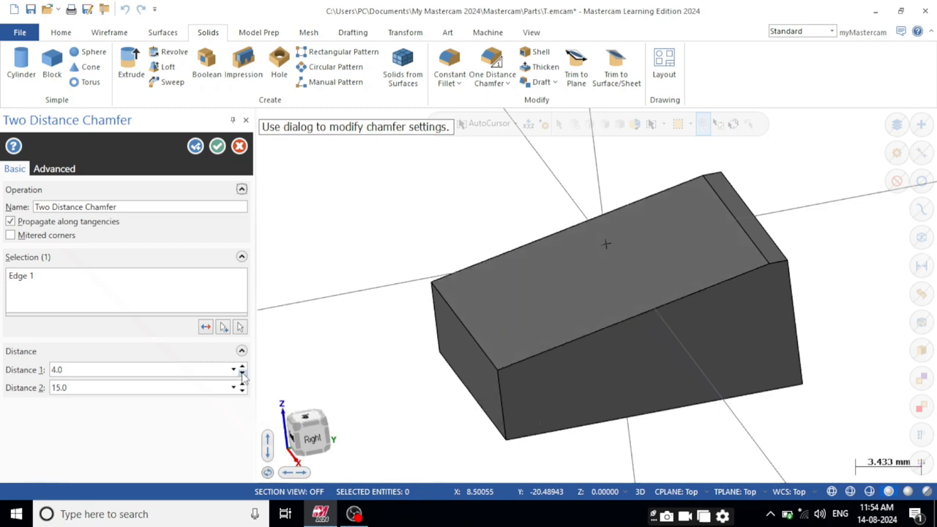
click(242, 373)
click(242, 373)
click(243, 384)
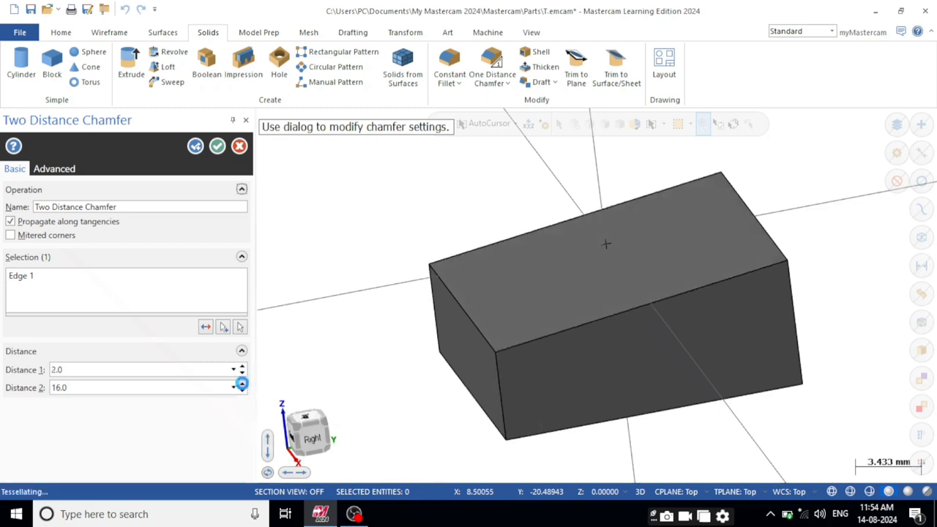
click(243, 384)
middle_drag(713, 288, 725, 274)
click(217, 152)
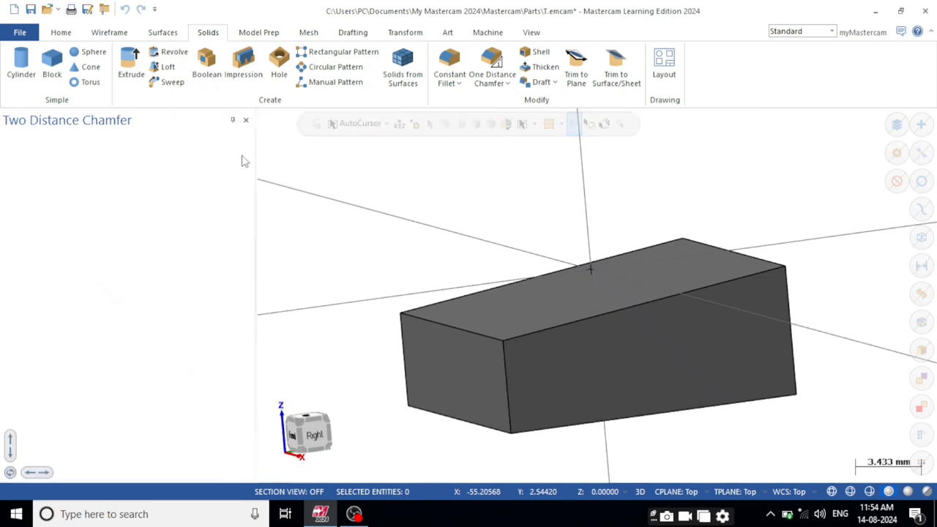
- Clear the chamfered block and create a new solid block centred at the origin, about 17 mm long, 15 mm wide and 11 mm high
key(alt+1)
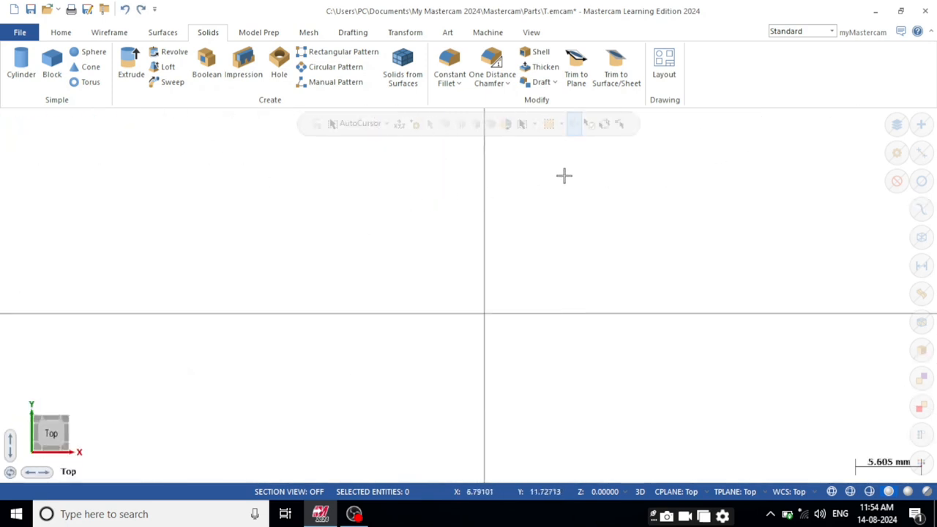
click(512, 86)
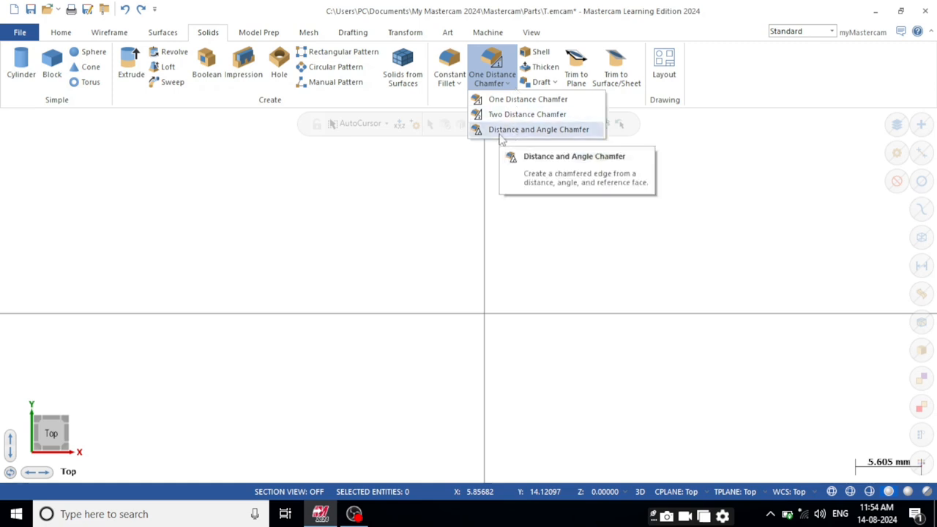
click(51, 67)
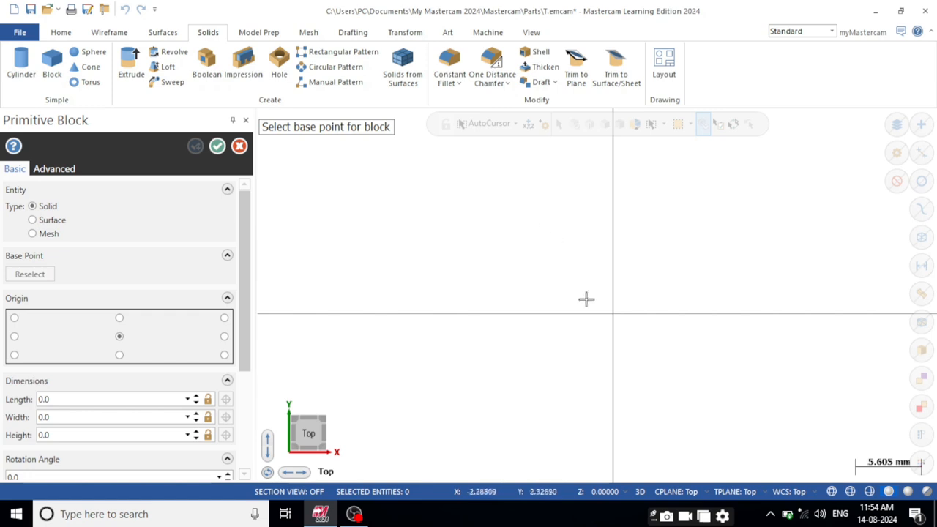
click(613, 314)
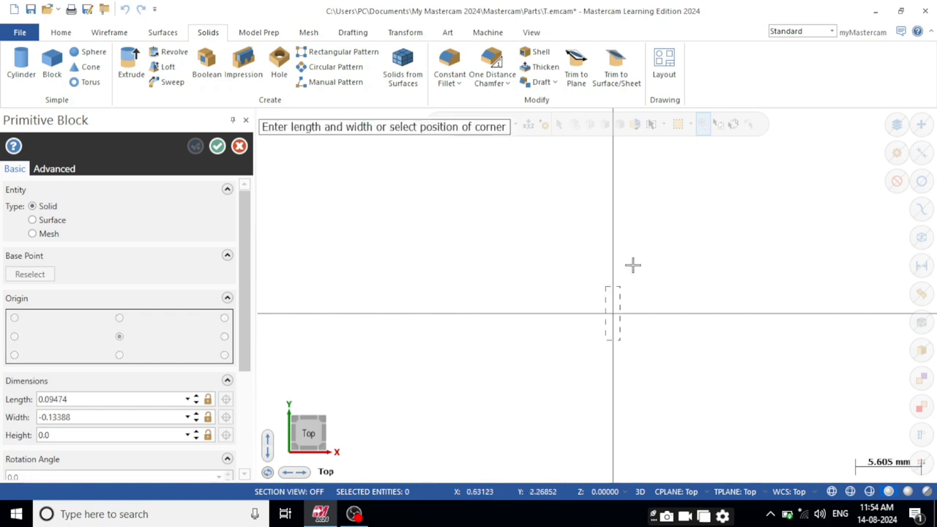
click(712, 224)
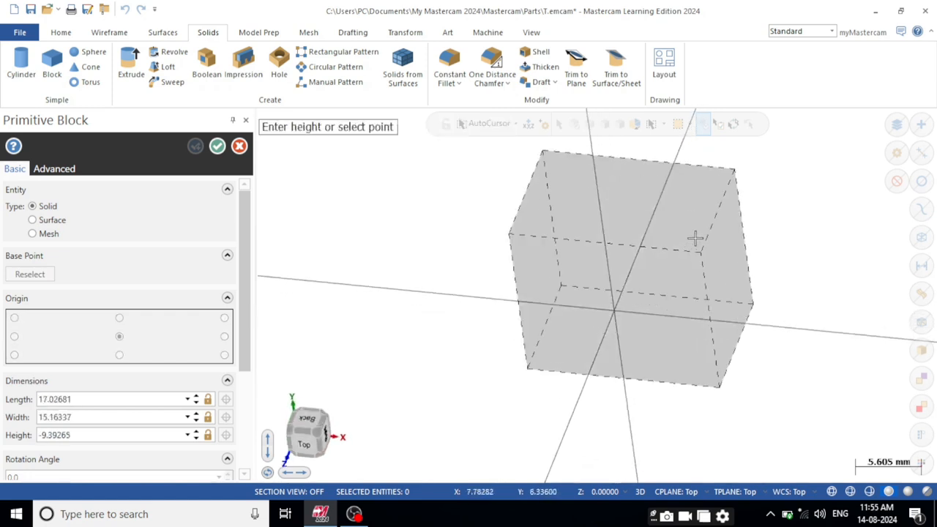
click(691, 241)
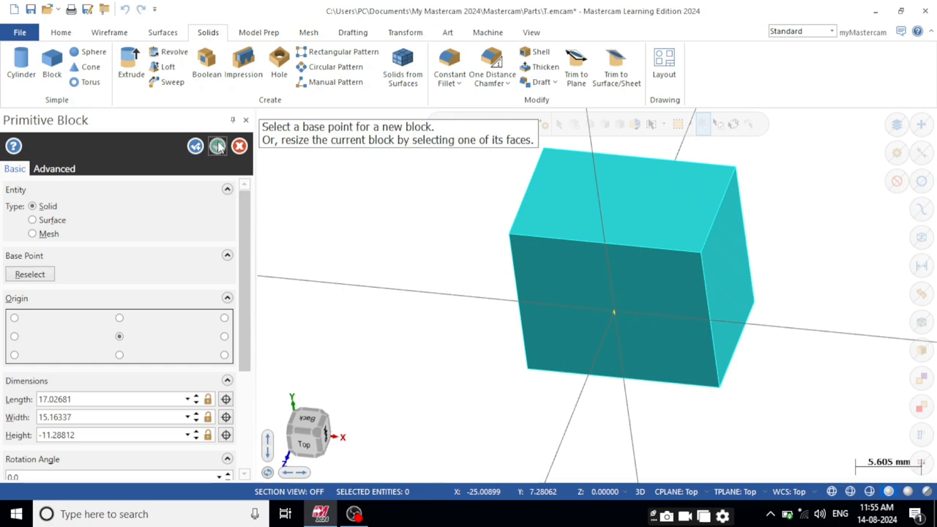
click(218, 145)
- Show the new solid block in the isometric view
key(alt+1)
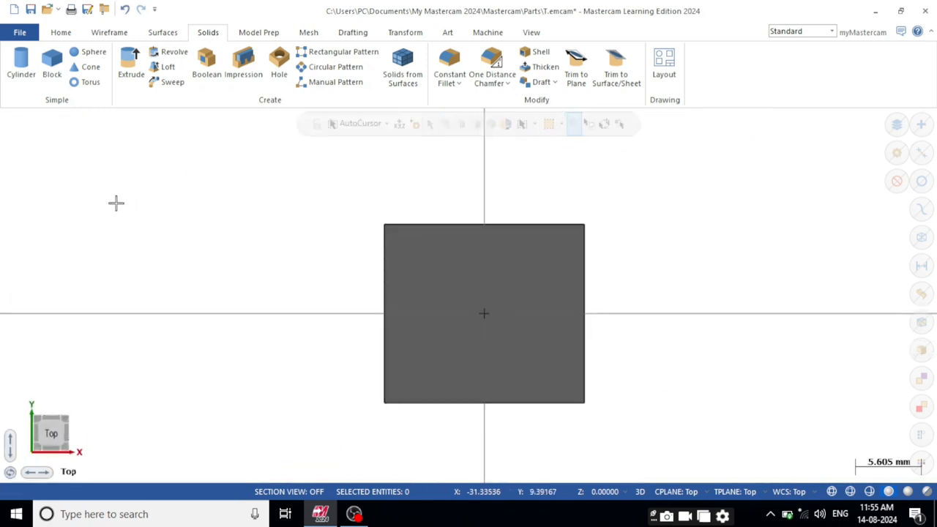
right_click(117, 205)
click(161, 323)
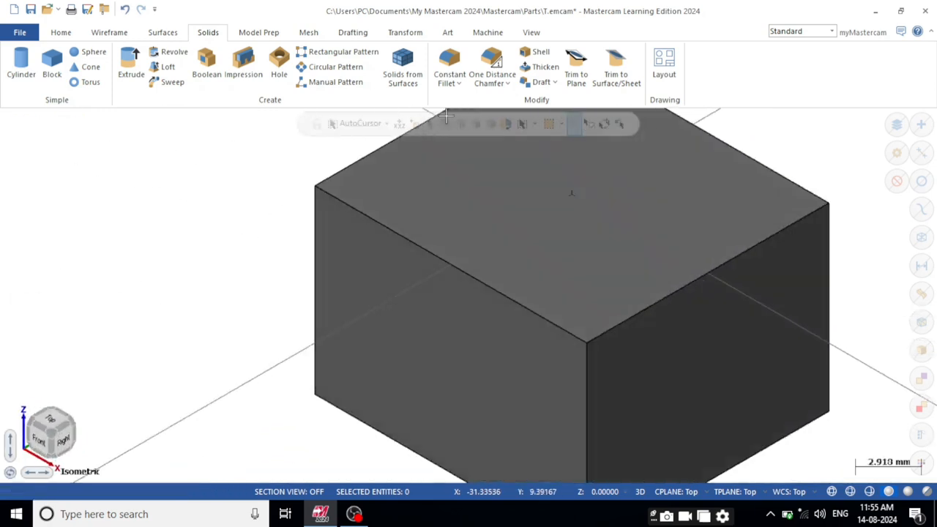
click(508, 85)
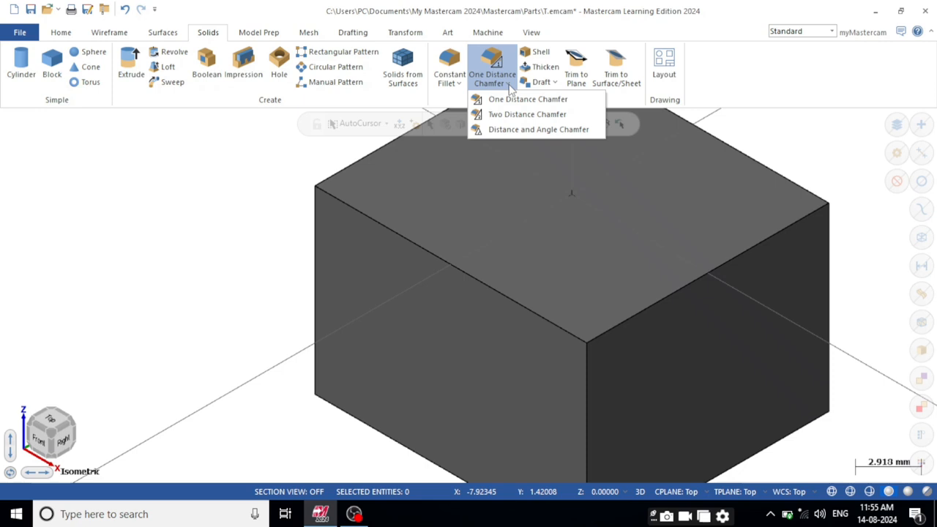
click(500, 130)
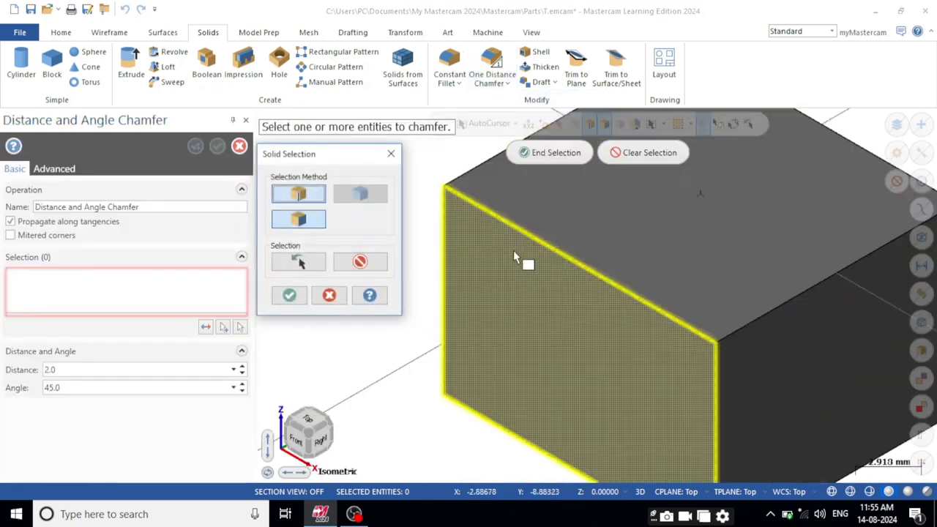
click(532, 244)
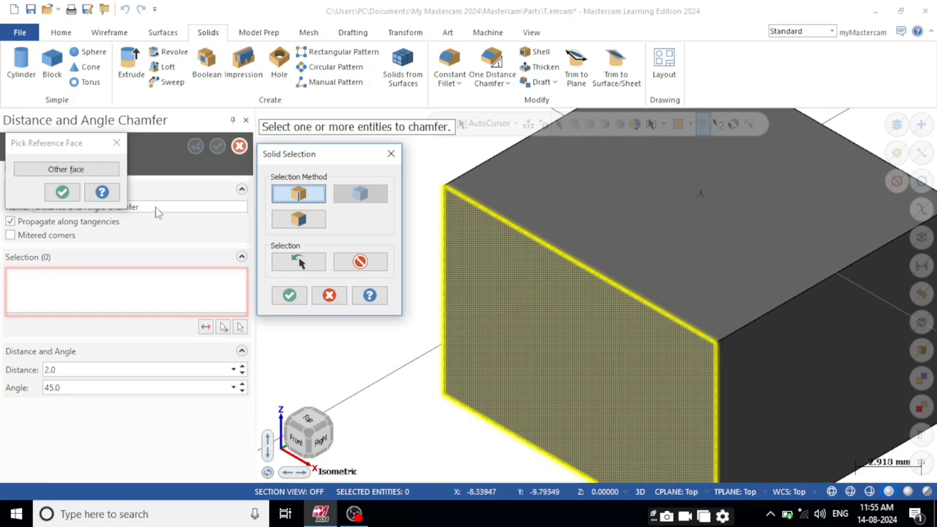
key(Escape)
key(Escape)
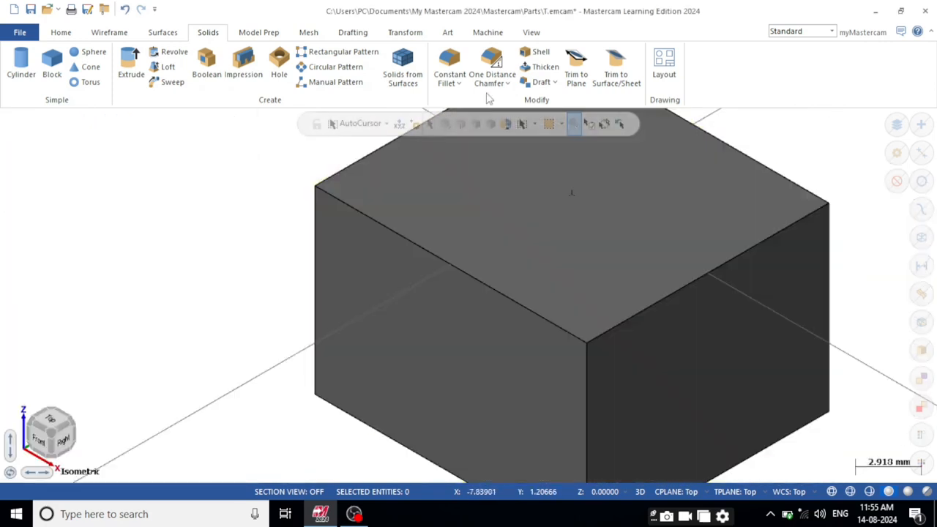
- Start a distance and angle chamfer on the block's upper front edge, using the front face as the reference face
click(505, 85)
click(492, 126)
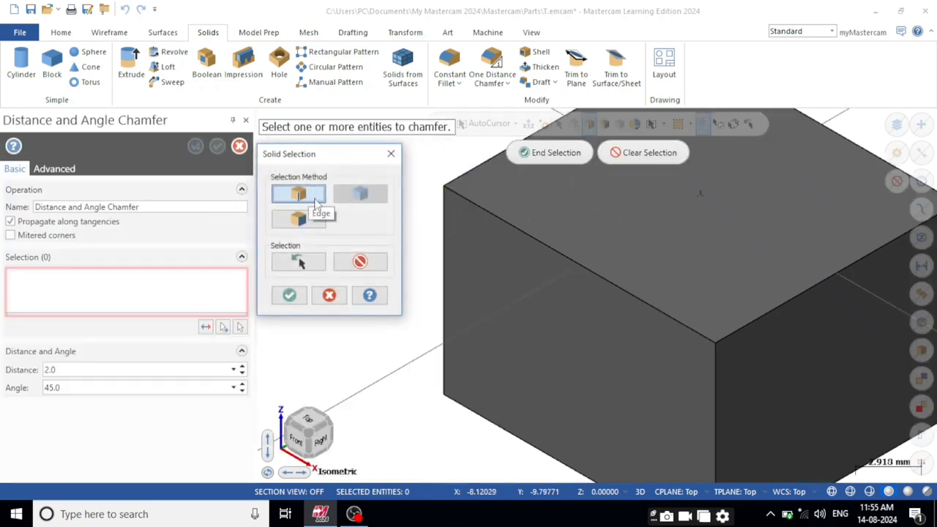
click(510, 220)
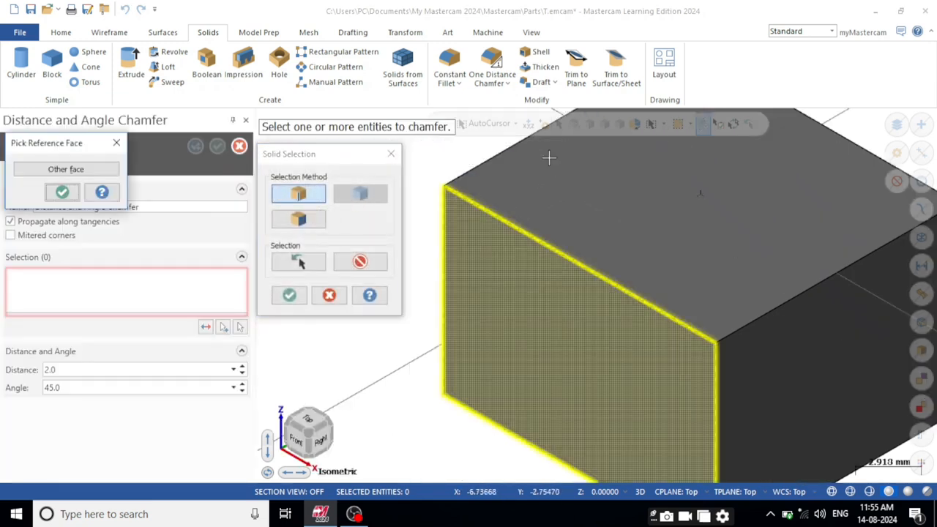
click(62, 192)
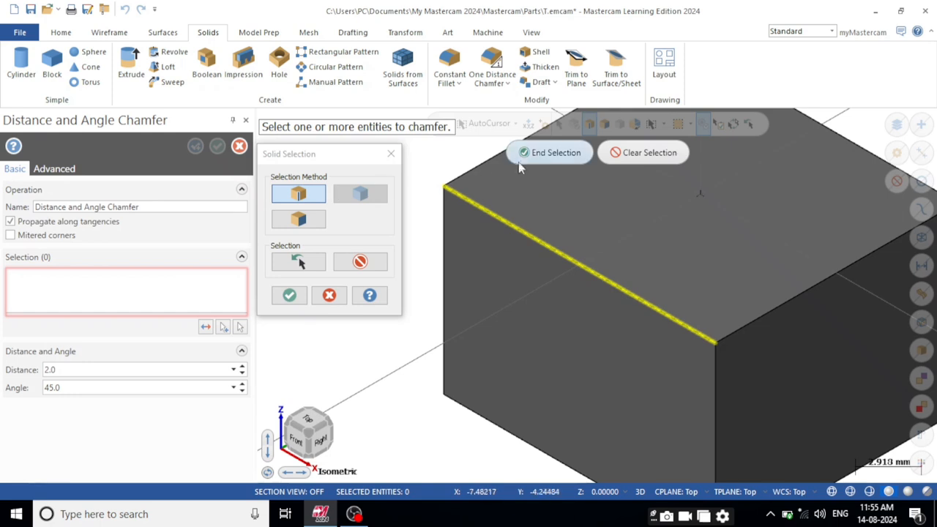
click(542, 155)
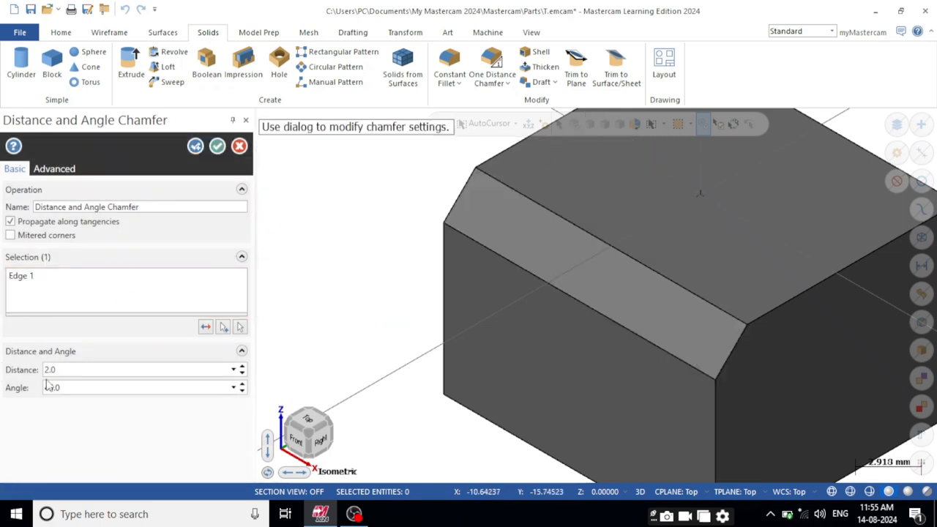
- Set the chamfer's distance to 3 and its angle to 67, and apply the distance and angle chamfer
click(242, 366)
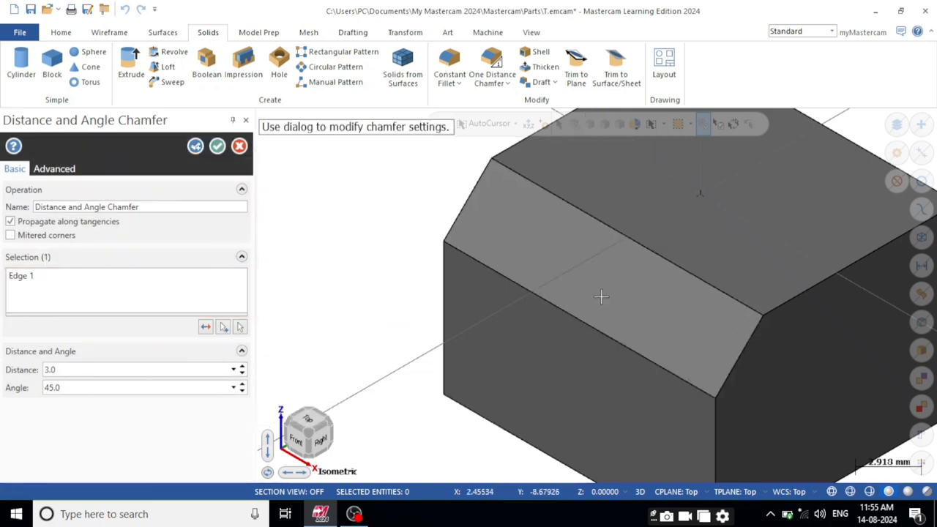
middle_drag(600, 296, 561, 280)
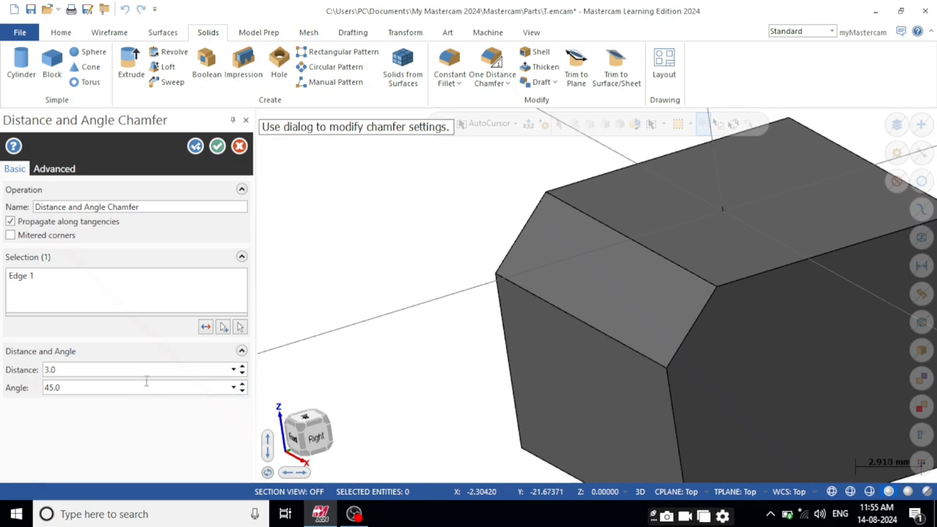
click(243, 384)
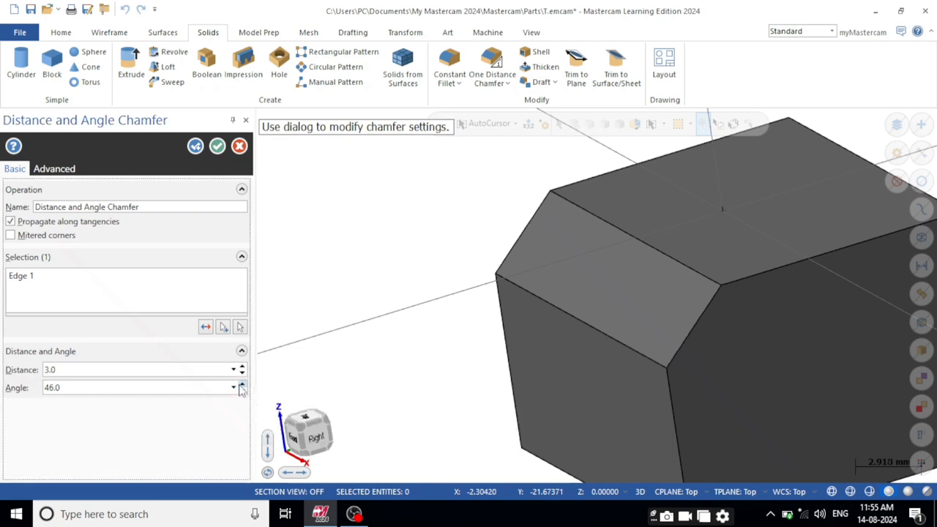
click(241, 384)
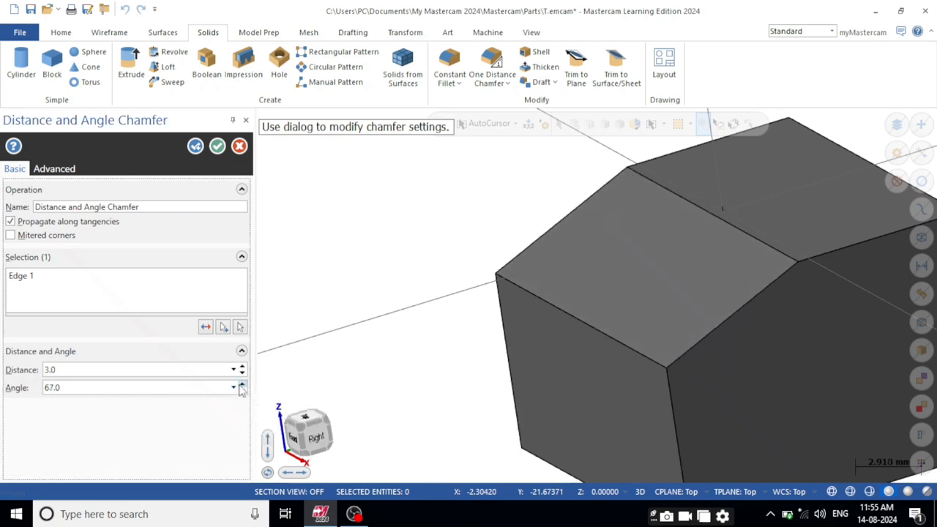
scroll(640, 276, up, 1)
scroll(644, 299, down, 4)
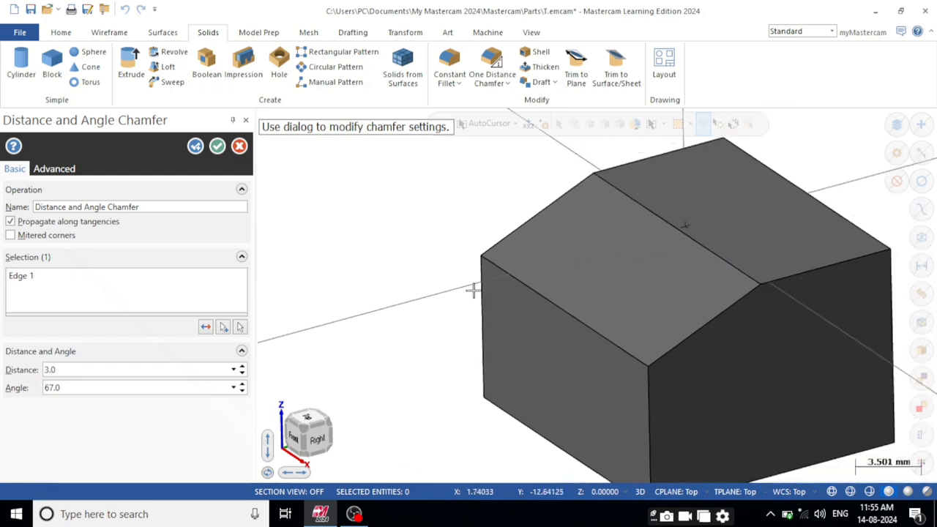
scroll(814, 272, up, 1)
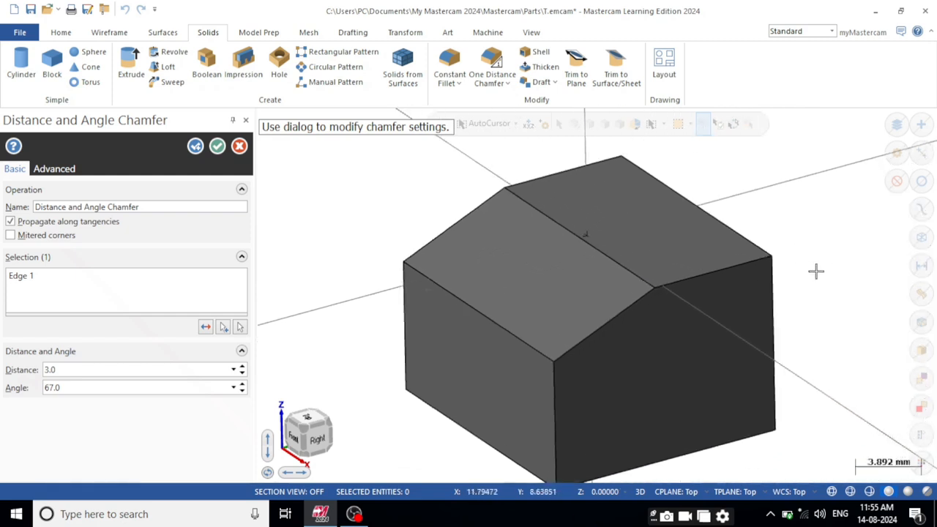
click(218, 146)
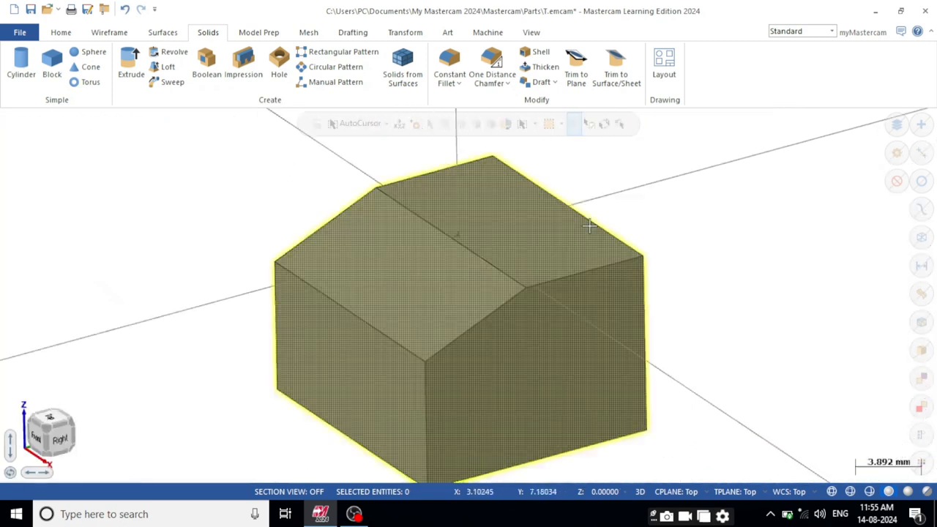
- Start a Shell on the unchamfered block, selecting the top face as the one left open
key(alt+1)
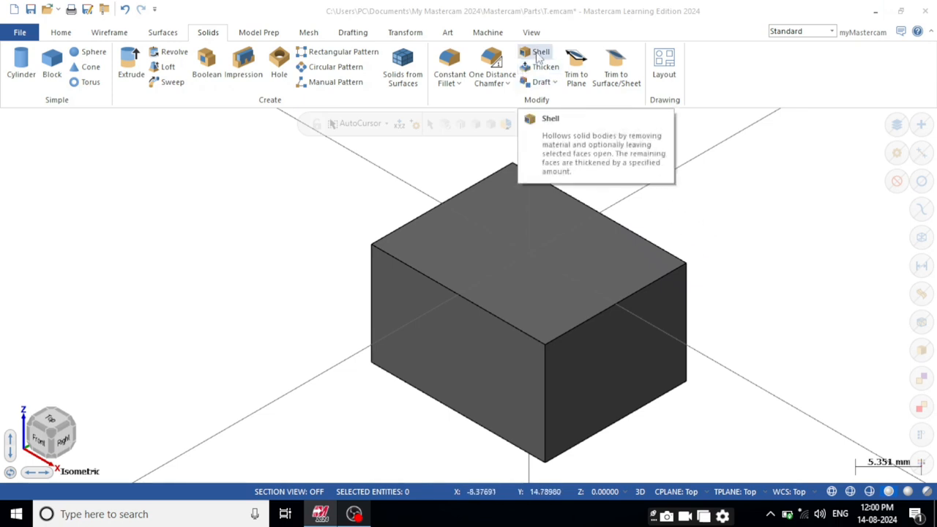
scroll(538, 251, up, 1)
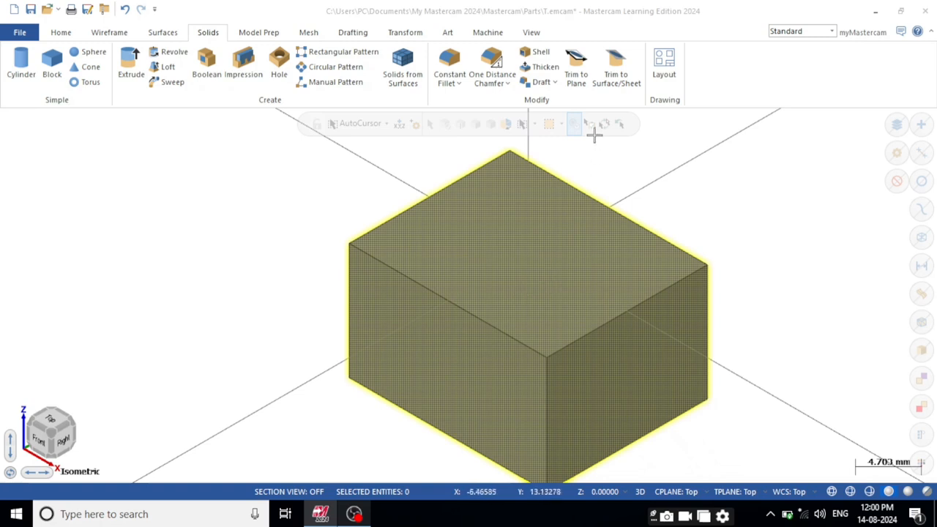
click(533, 59)
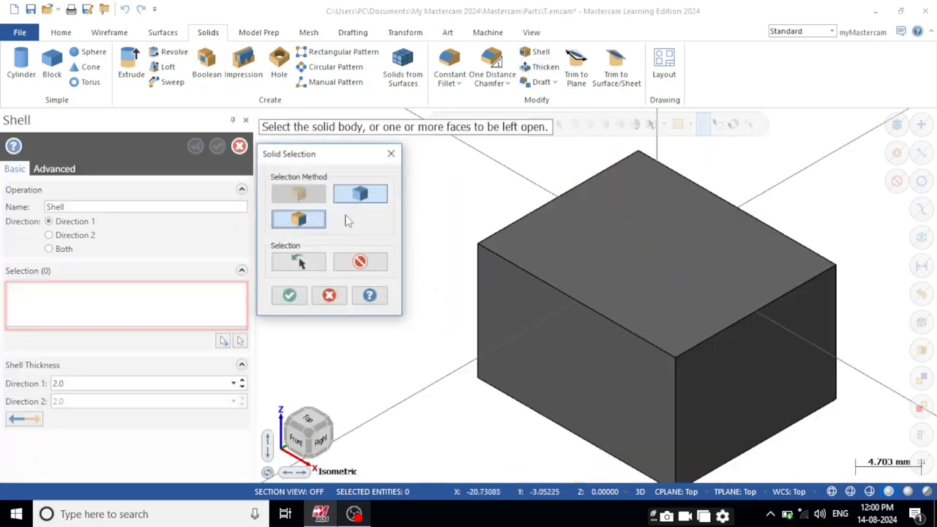
click(619, 269)
click(290, 295)
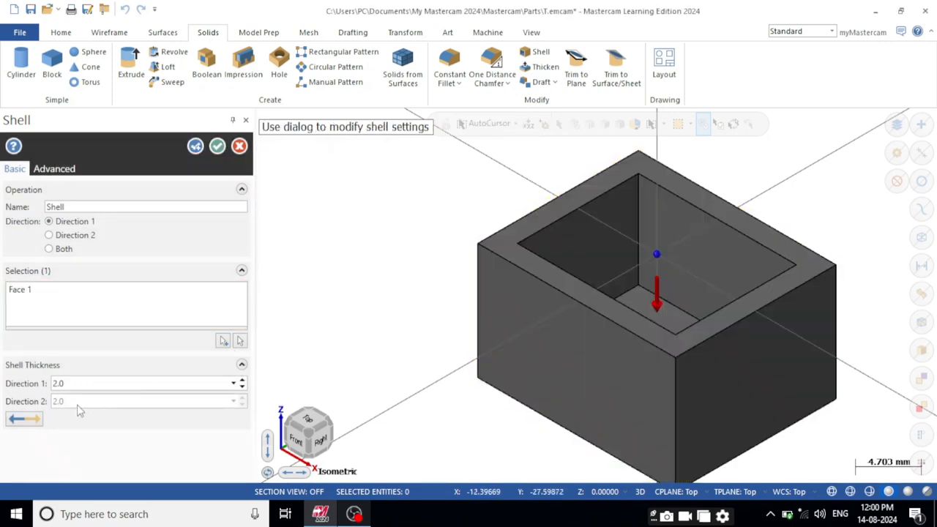
- Try a Direction 1 shell thickness of 3 and return it to 2, viewing the cavity from above
scroll(484, 251, down, 3)
scroll(719, 202, up, 2)
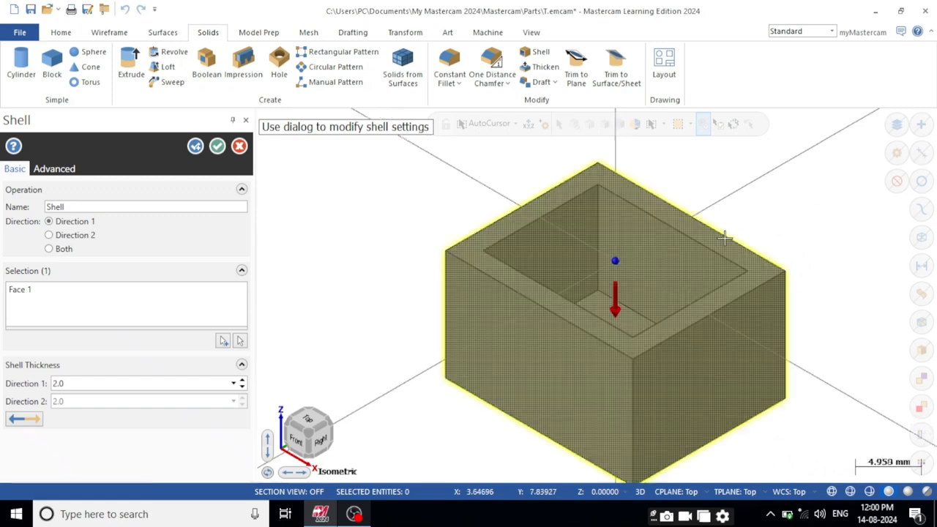
middle_drag(748, 223, 747, 246)
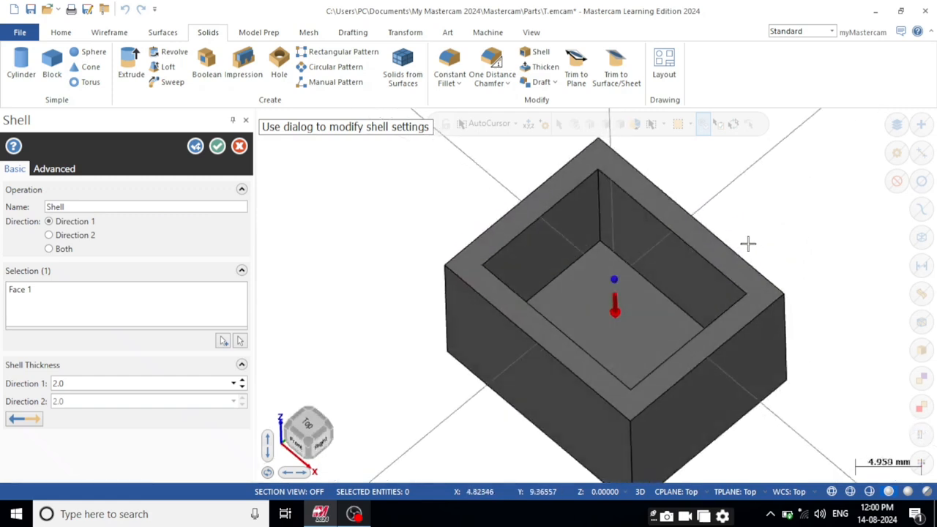
click(242, 381)
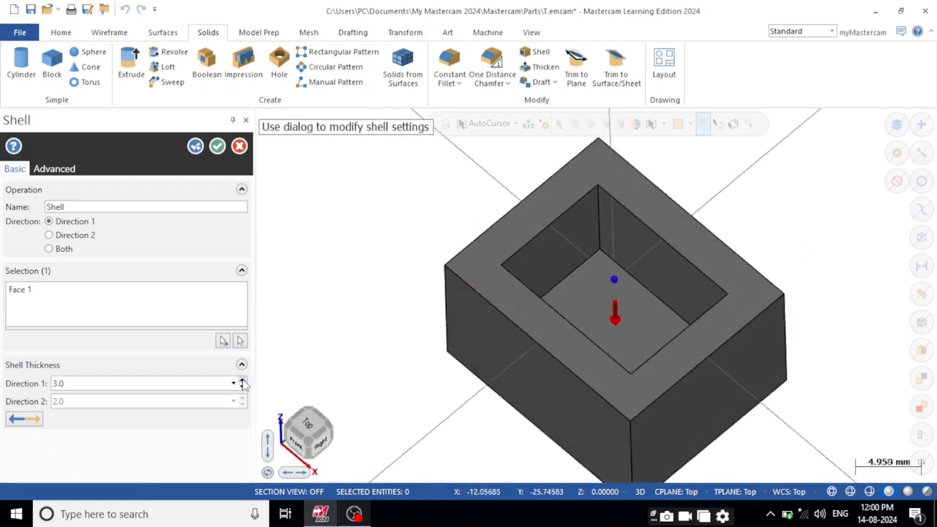
click(243, 387)
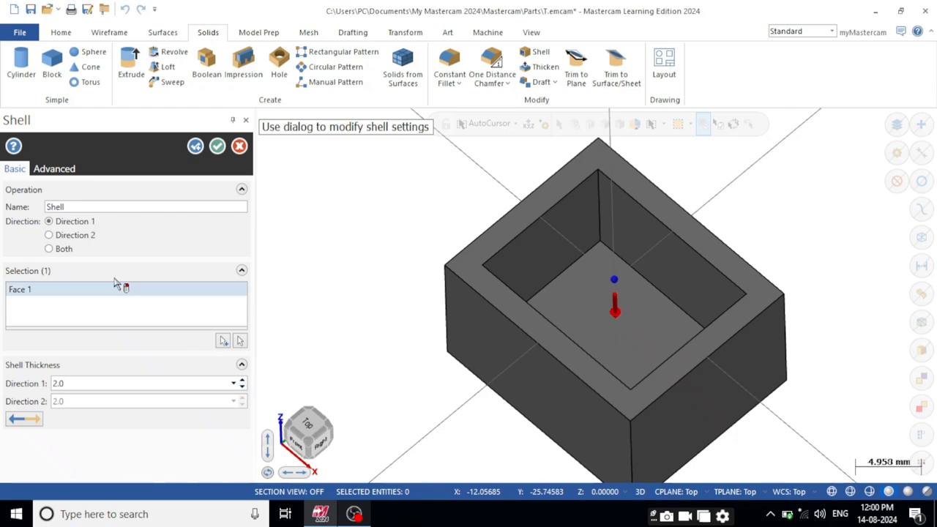
- Compare the shell in Direction 2 and in both directions, and return it to Direction 1
click(49, 238)
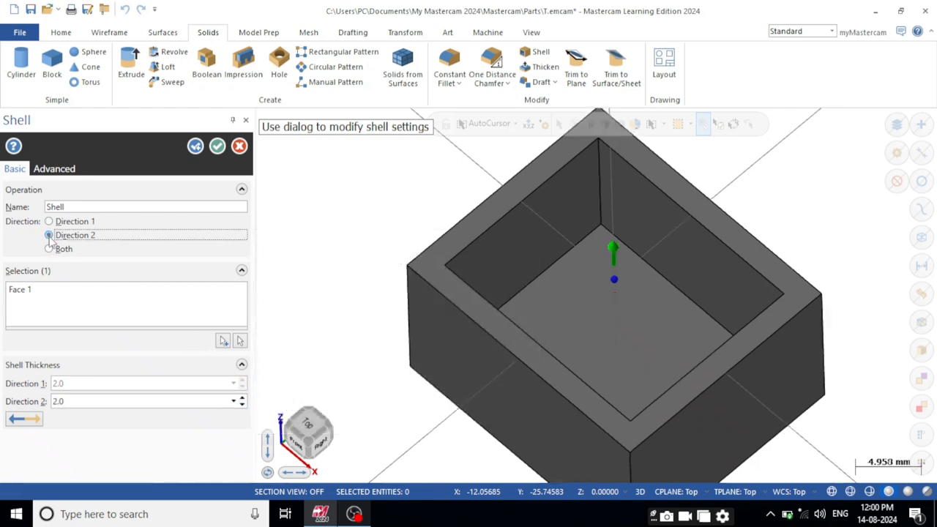
middle_drag(463, 243, 294, 283)
click(51, 248)
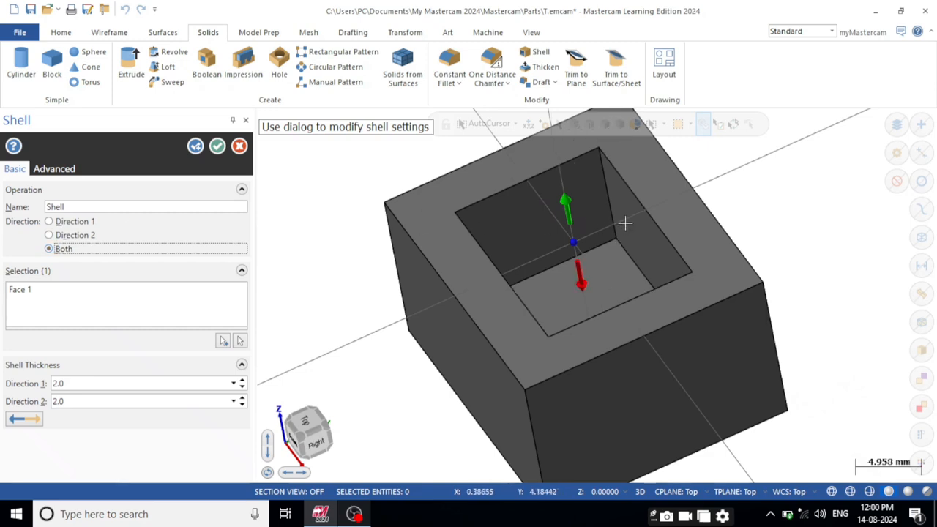
click(73, 235)
click(73, 220)
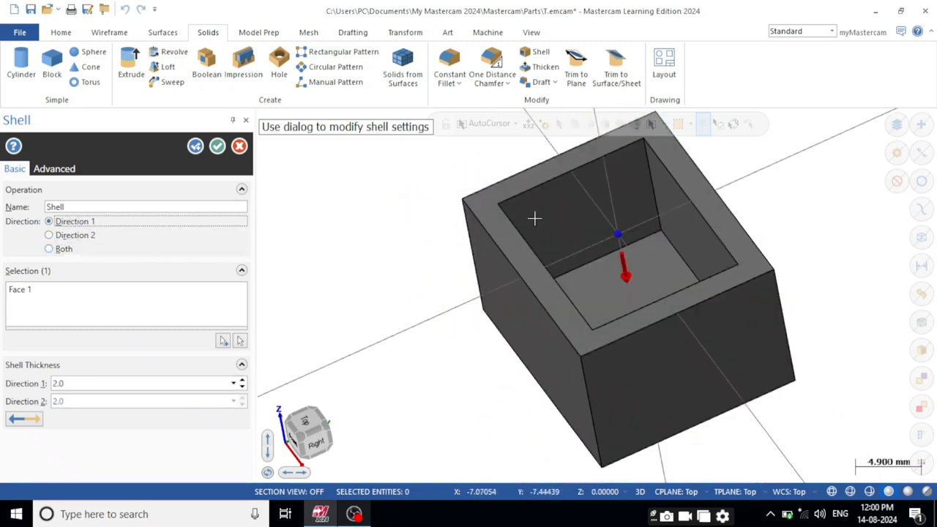
- Raise the shell thickness to 4 and reverse the shell to Direction 2
scroll(565, 251, up, 2)
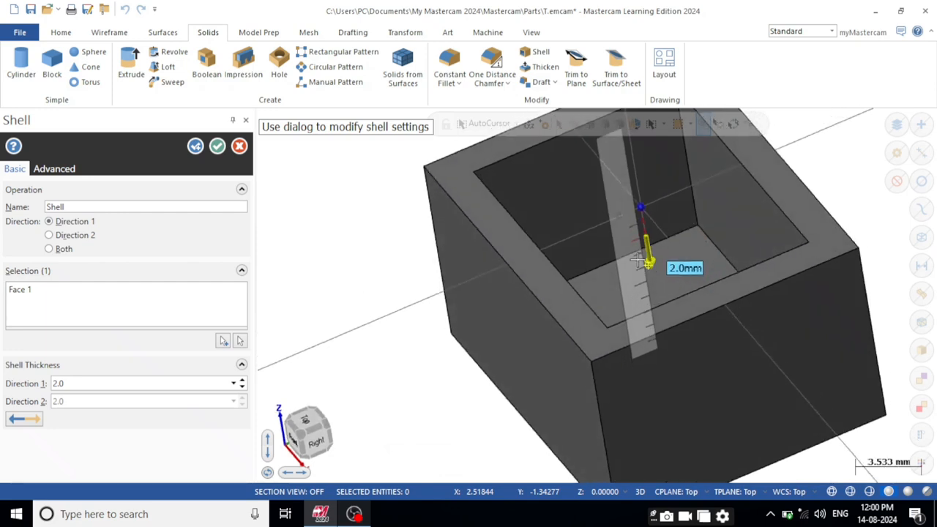
click(242, 382)
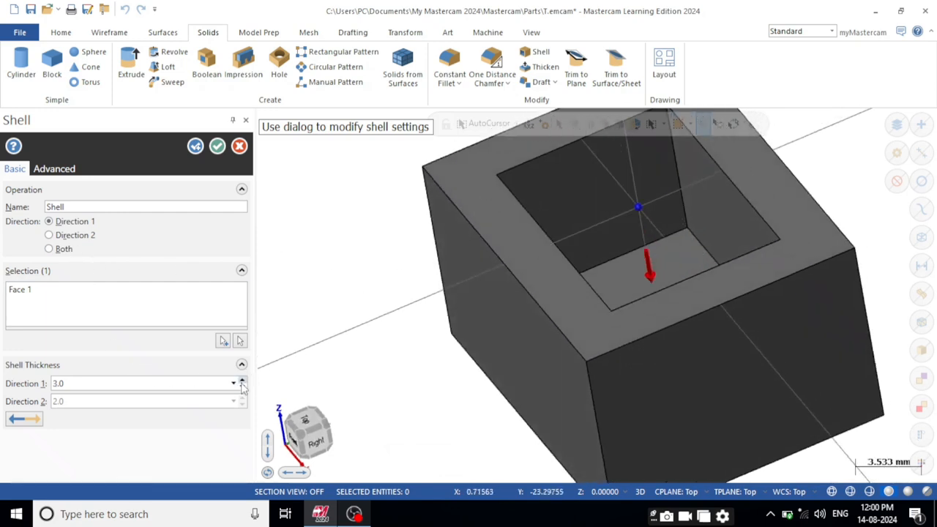
click(242, 382)
click(23, 420)
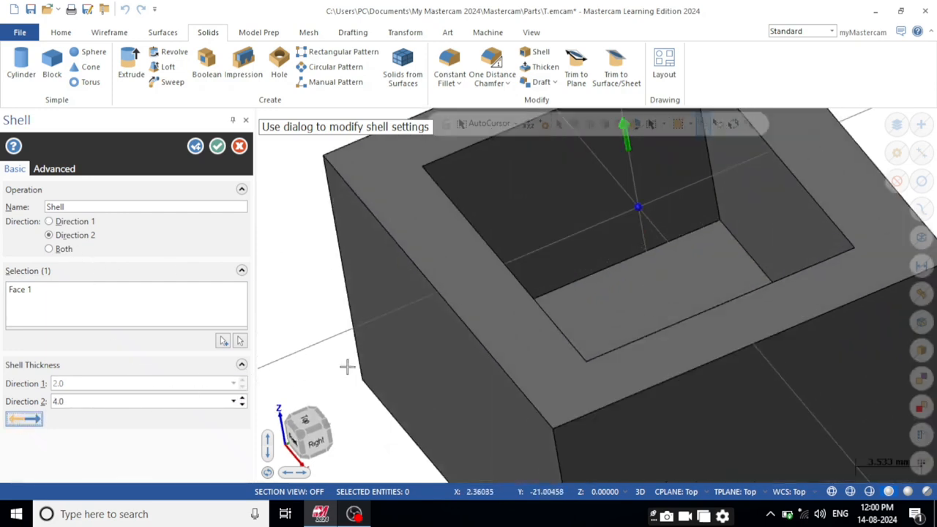
- Reduce the Direction 2 shell thickness to 1 and inspect the thin walls from another side
scroll(607, 269, down, 5)
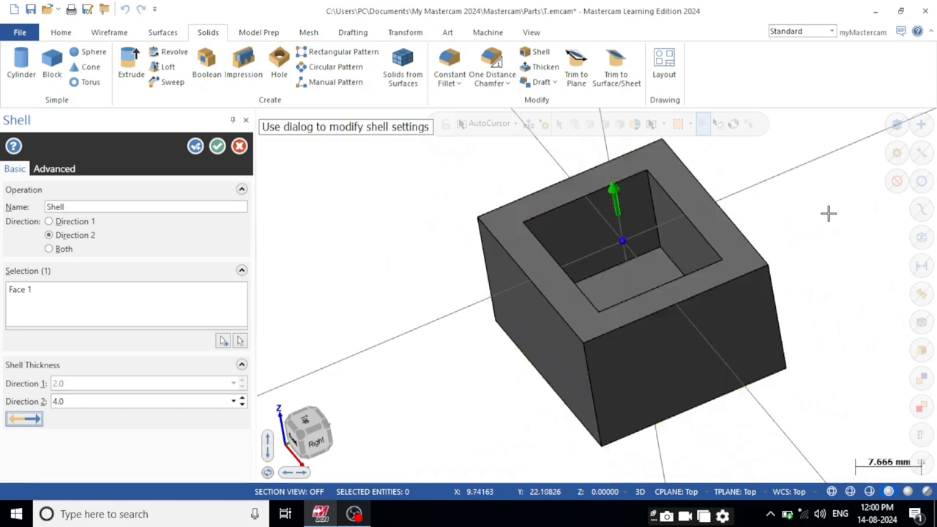
middle_drag(828, 213, 844, 240)
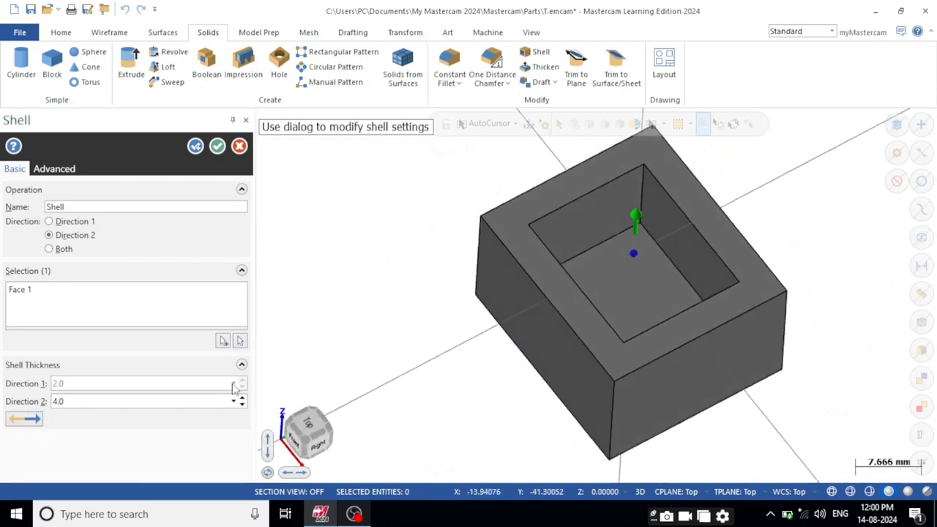
click(241, 404)
click(241, 405)
click(242, 404)
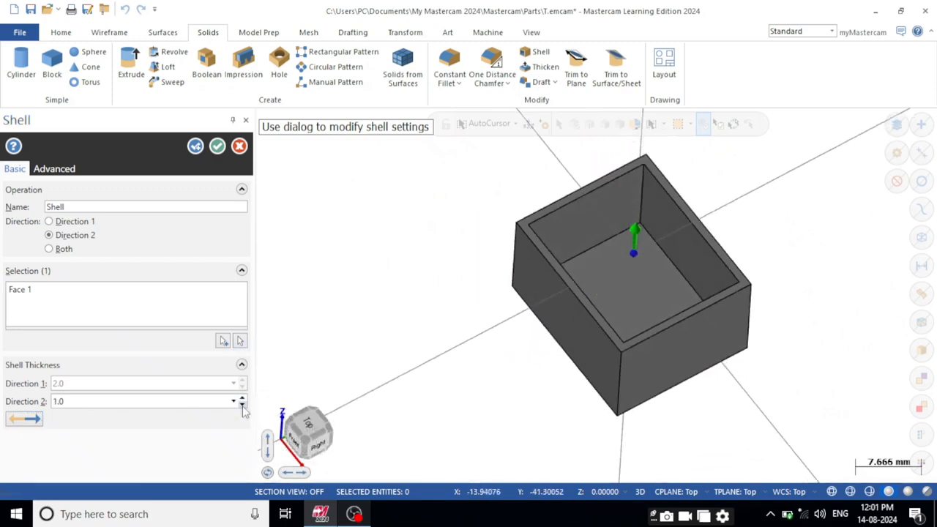
middle_drag(732, 242, 696, 203)
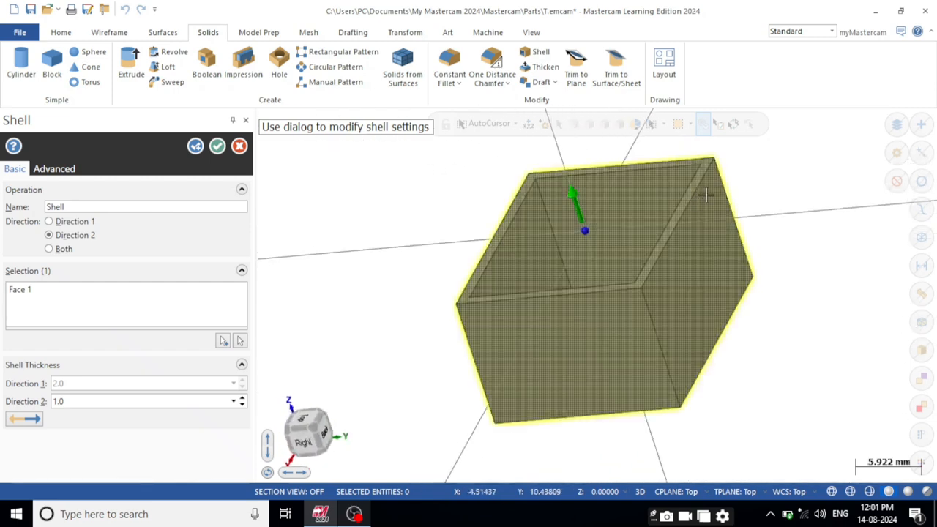
- Finish the shell command and delete the block from the part
key(Return)
key(alt+1)
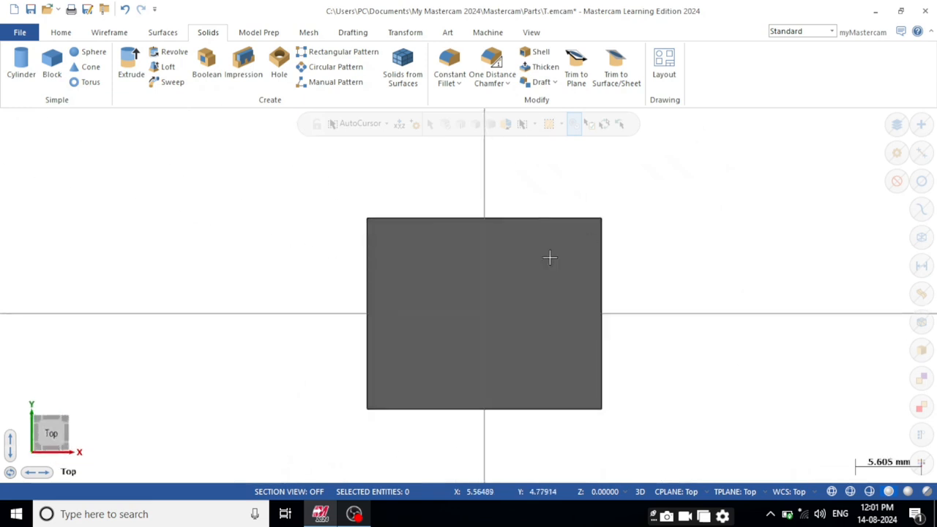
click(552, 254)
key(Delete)
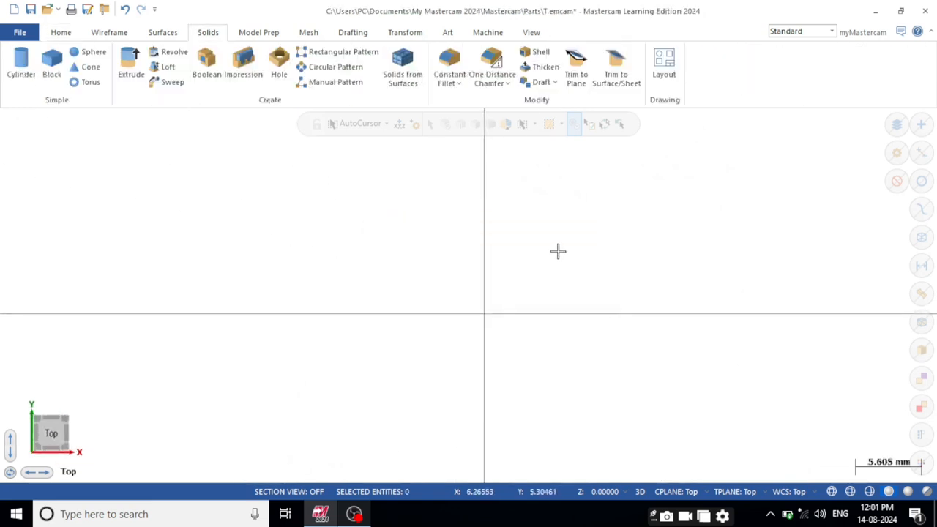
- Draw a wireframe circle centred on the origin with a radius of about 8.2 mm
click(107, 33)
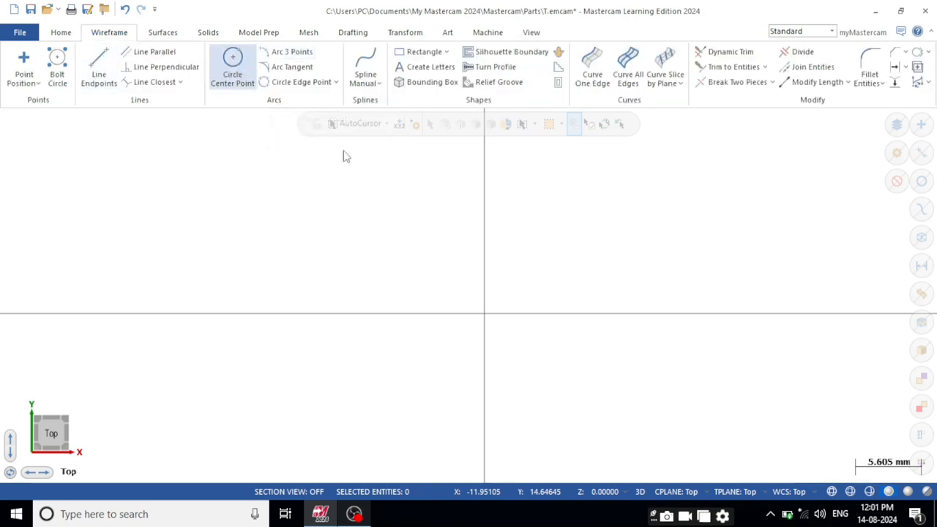
click(613, 313)
click(661, 229)
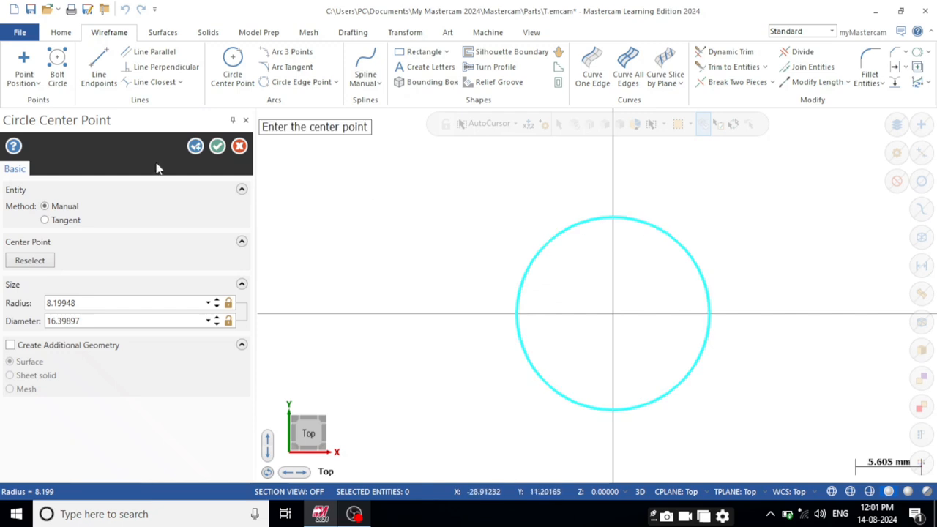
click(217, 145)
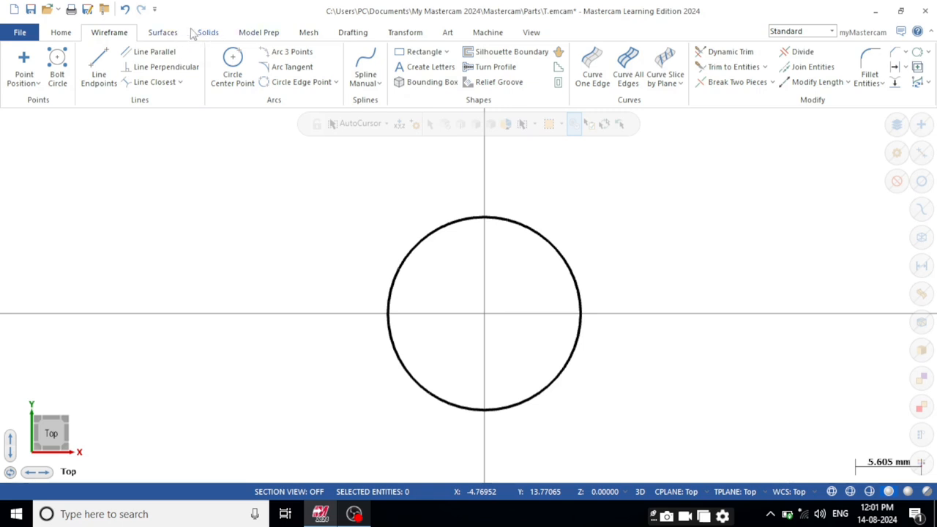
- Fill the circle with a flat boundary of type Surface, using the circle as the chain
click(169, 35)
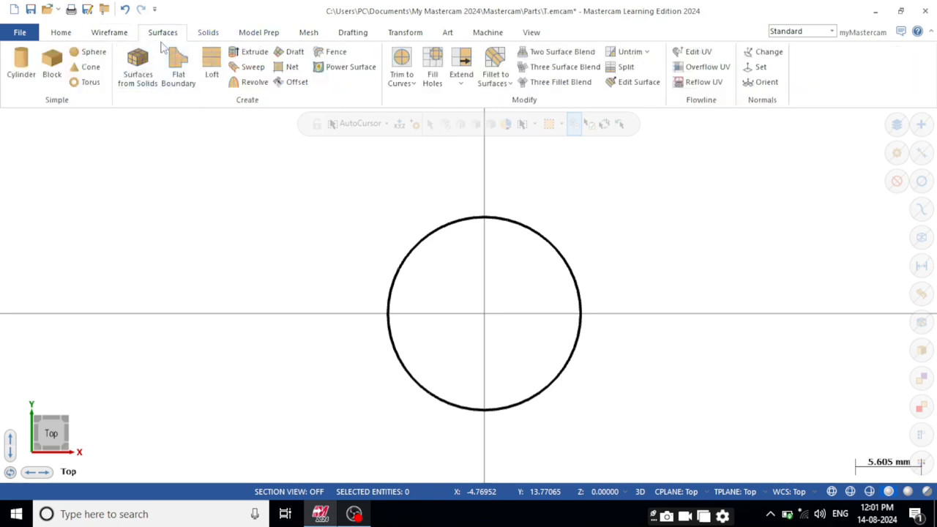
click(160, 80)
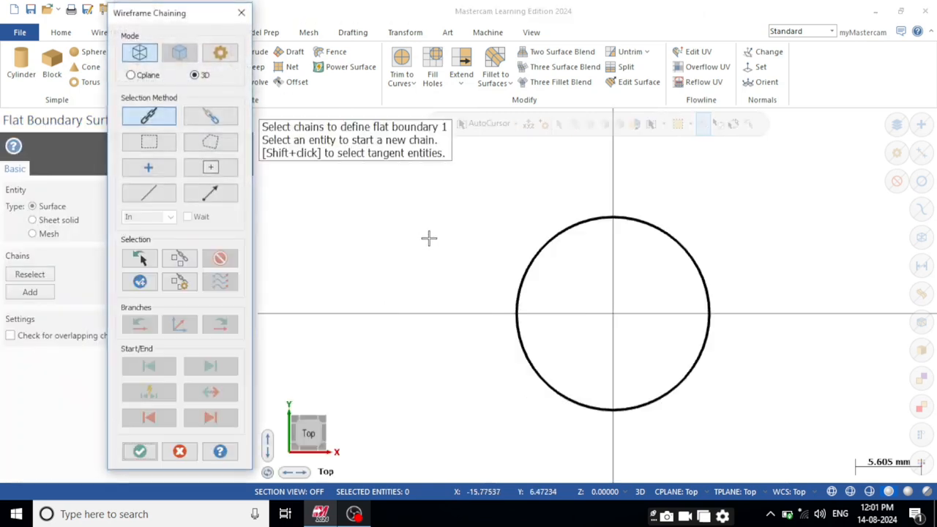
click(560, 238)
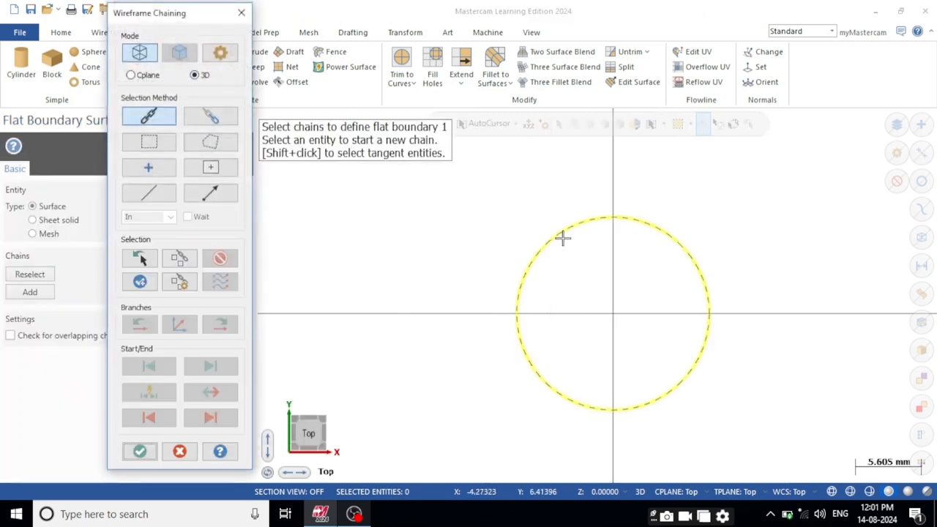
click(141, 452)
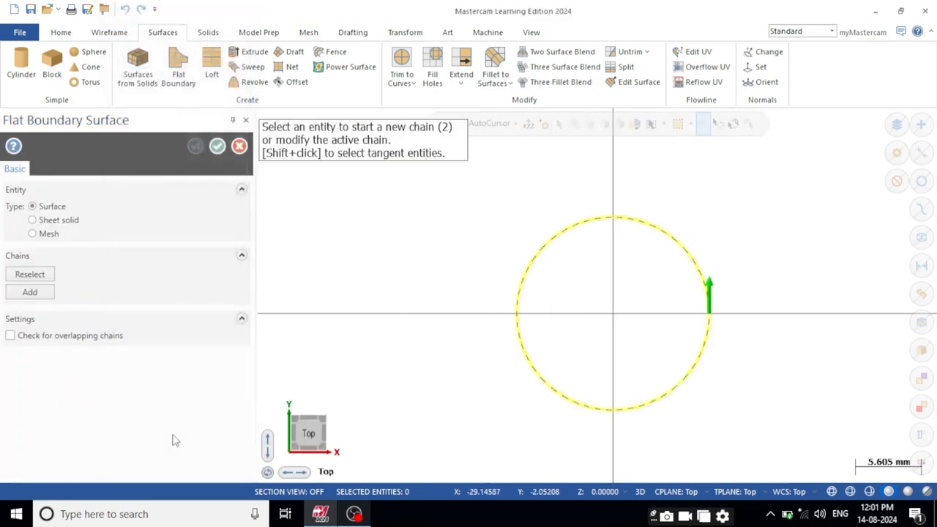
click(217, 147)
middle_drag(615, 211, 589, 154)
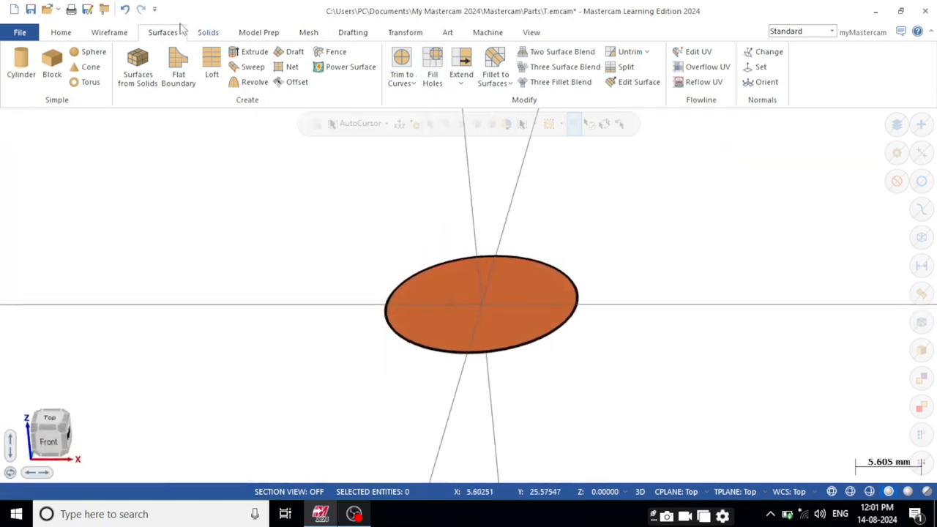
click(213, 35)
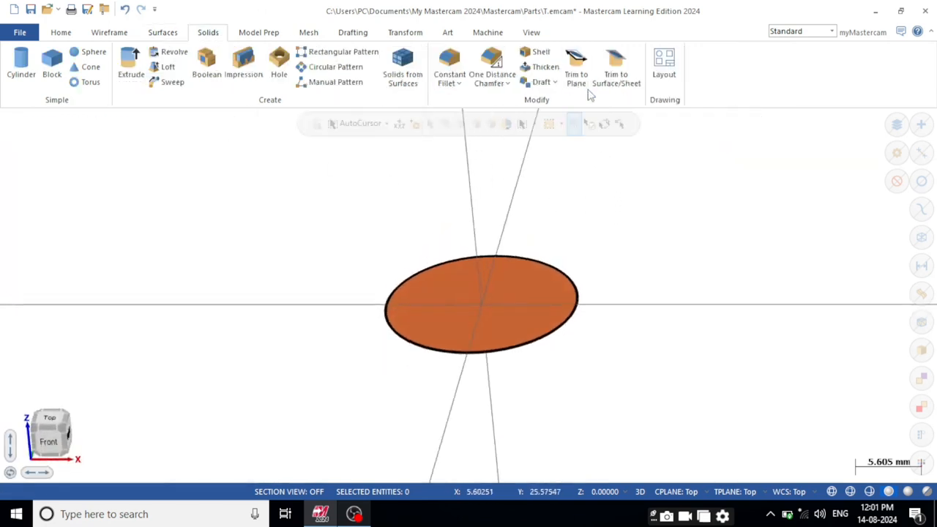
click(541, 67)
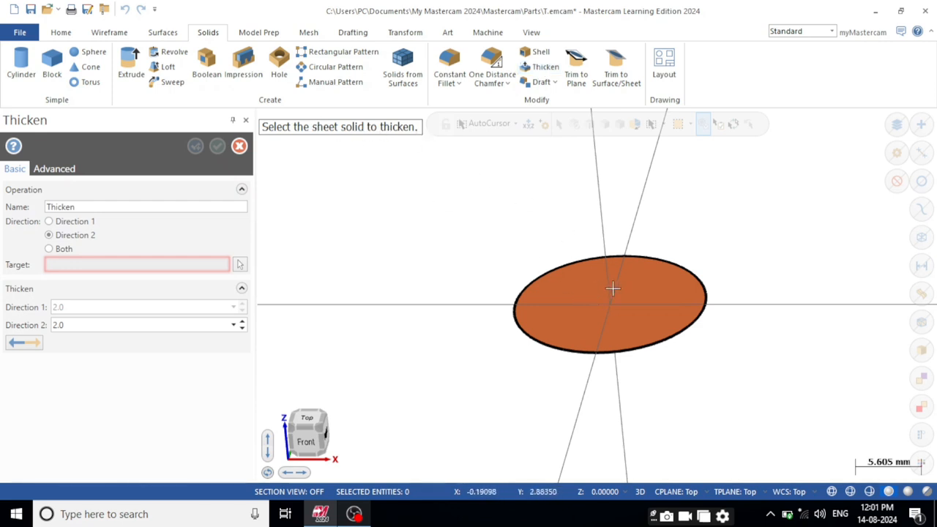
key(Escape)
click(581, 313)
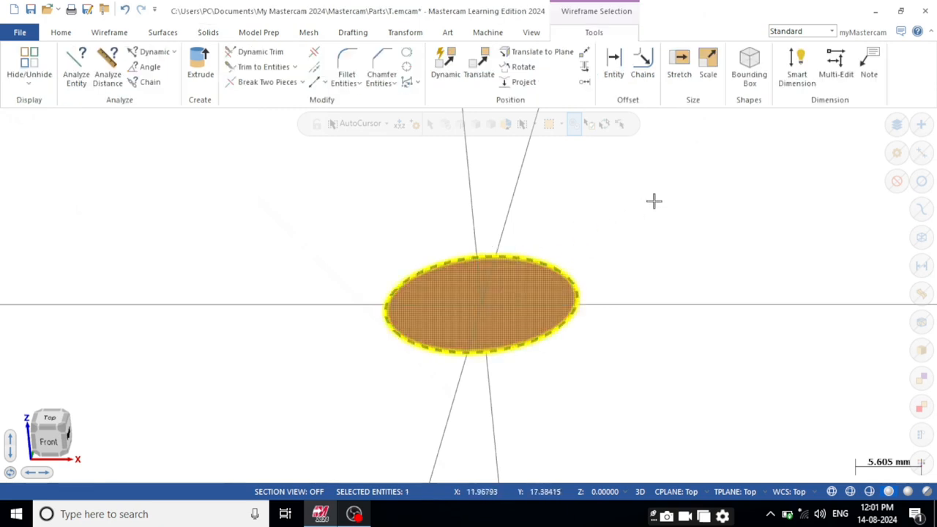
key(Escape)
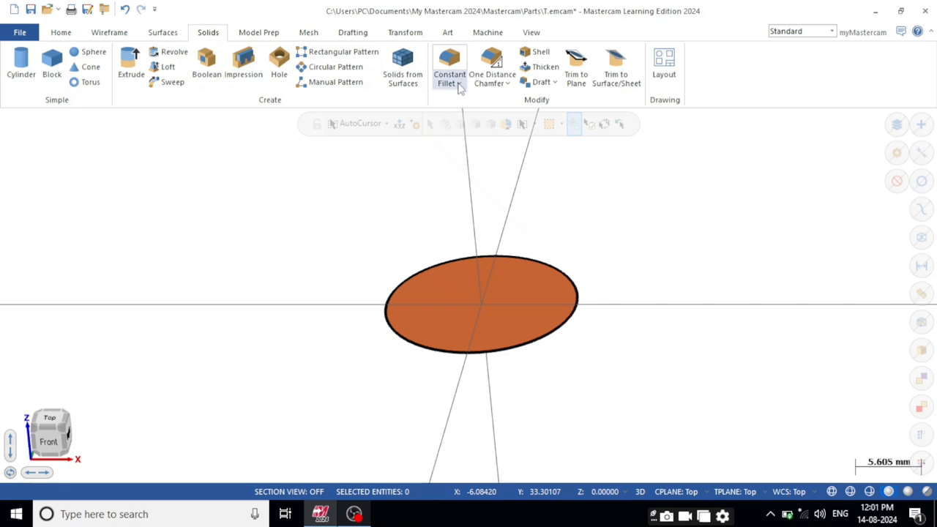
- Convert the circular surface into a sheet solid, deleting the original surface and using an edge tolerance of 0.075
click(412, 66)
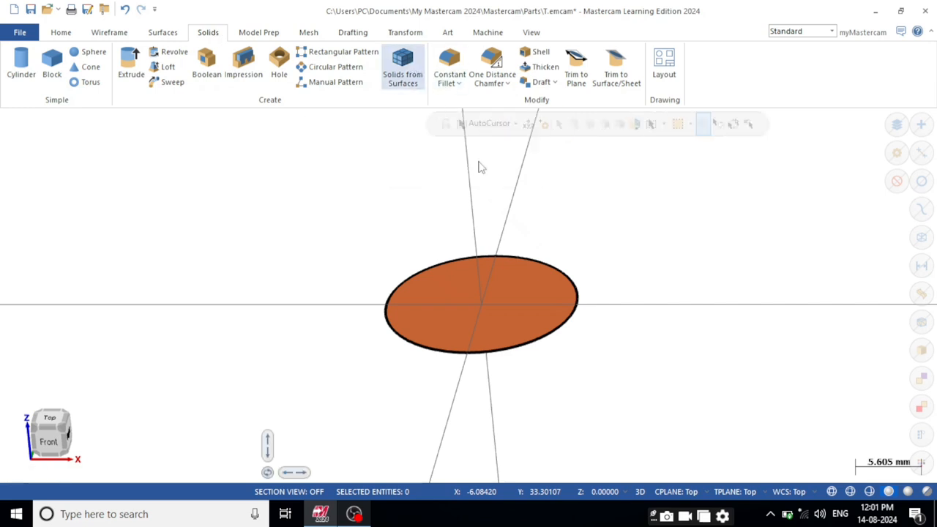
click(607, 302)
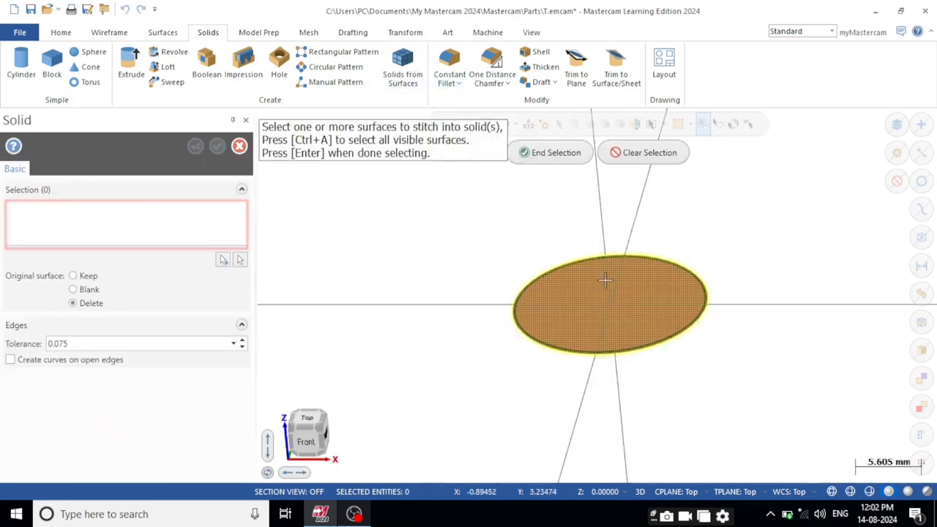
click(551, 153)
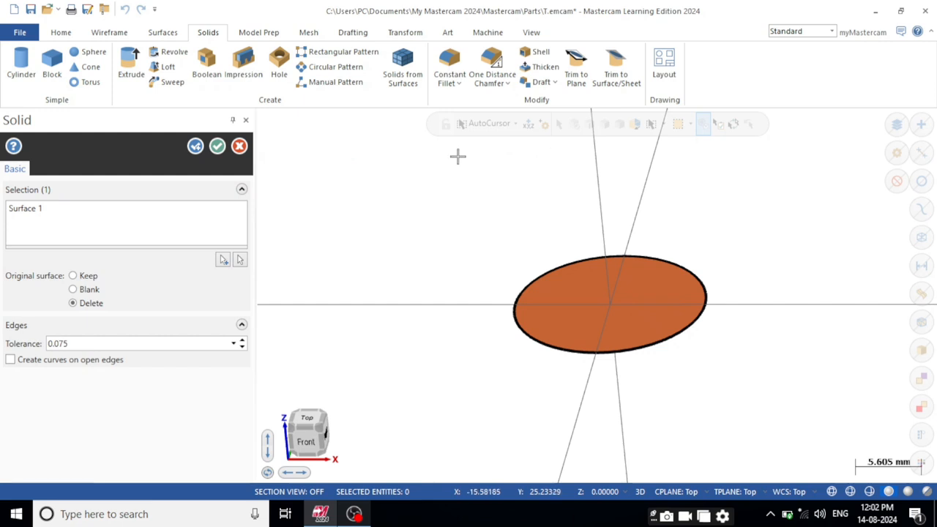
click(217, 146)
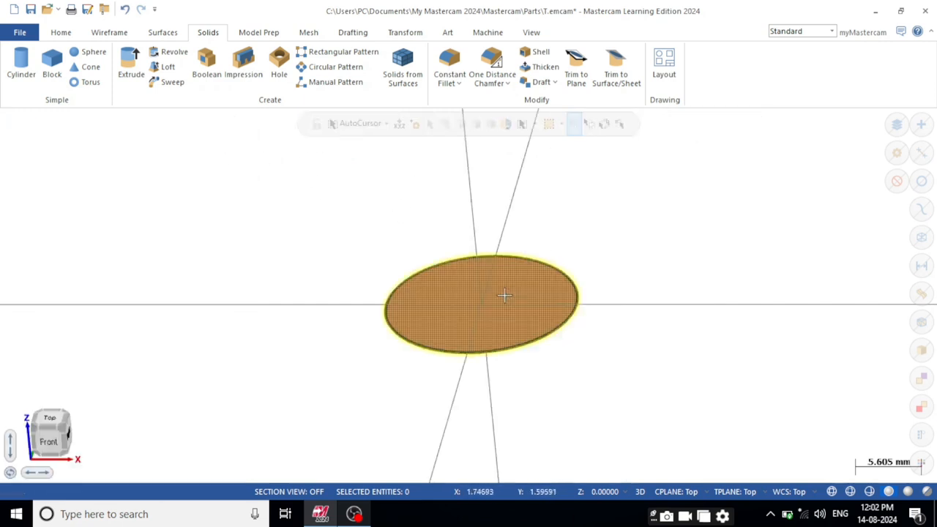
- Start thickening the circular sheet solid in Direction 2 and raise the thickness to 7 mm
click(543, 67)
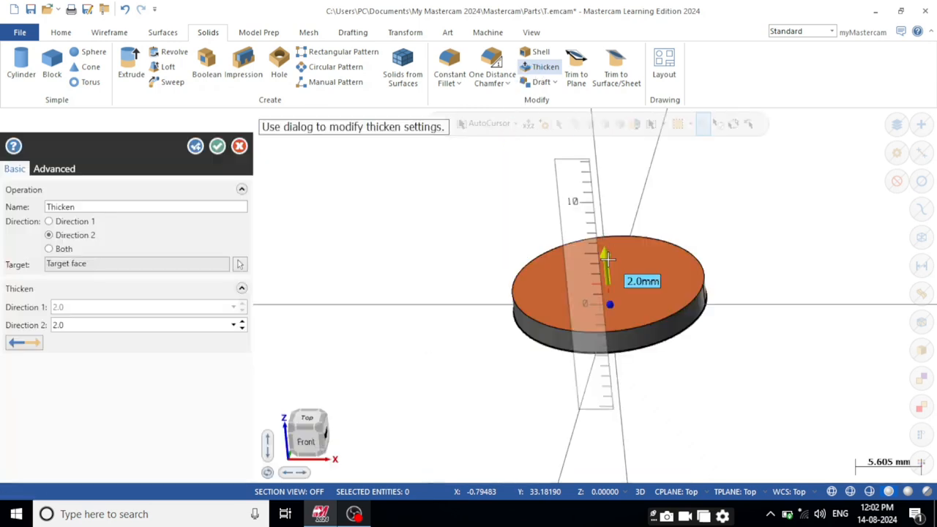
mouse_move(662, 284)
middle_down()
mouse_move(657, 262)
mouse_move(649, 271)
middle_up()
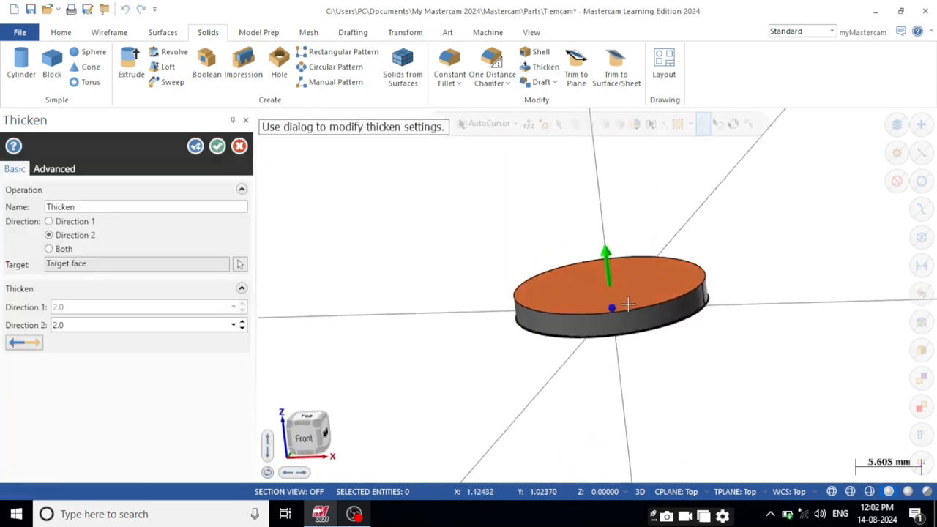
scroll(628, 304, up, 1)
click(242, 322)
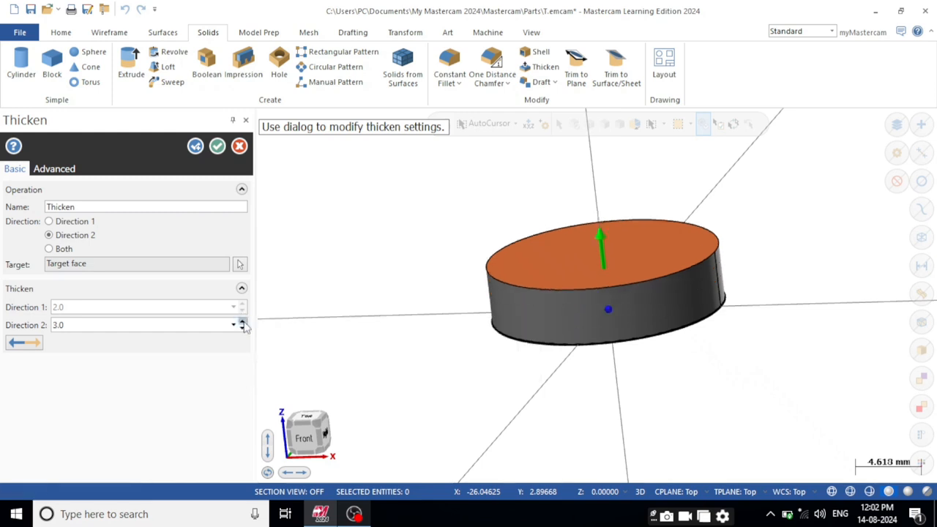
click(242, 322)
click(242, 322)
click(242, 322)
click(242, 322)
scroll(426, 231, down, 5)
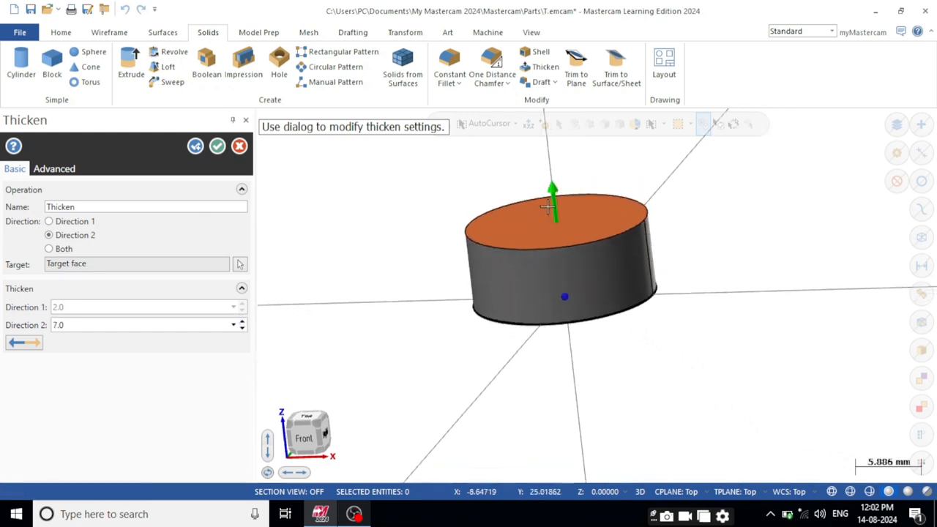
middle_drag(547, 207, 510, 220)
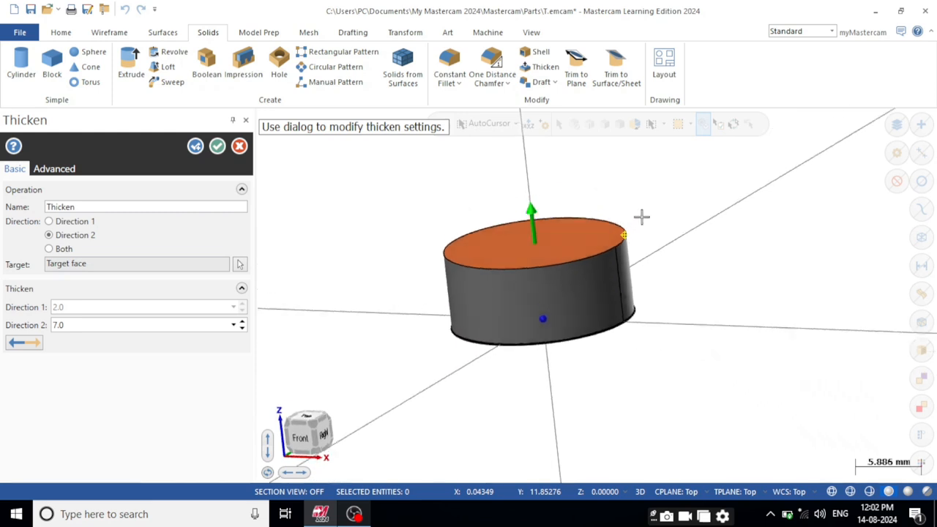
scroll(592, 217, up, 3)
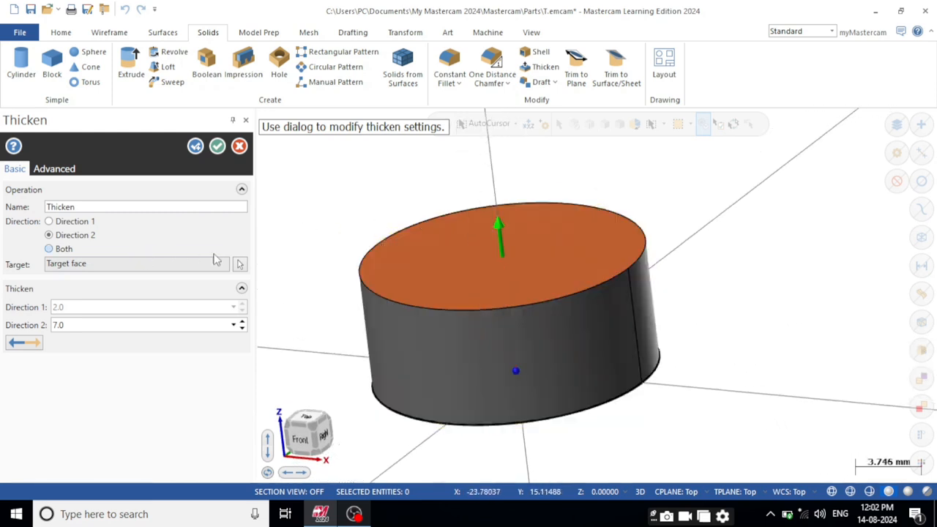
- Switch the thickening to Direction 1, set its thickness to 8 mm and apply it
click(49, 221)
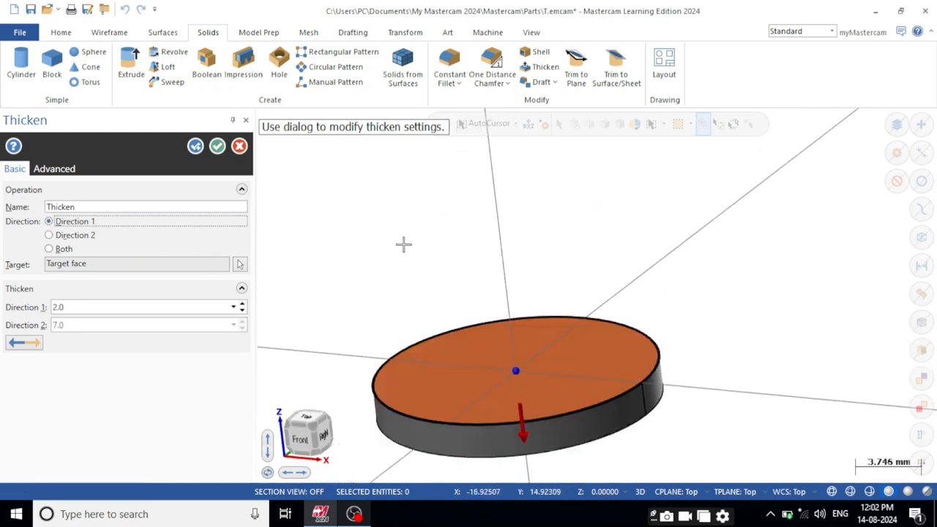
scroll(493, 246, down, 3)
scroll(505, 322, up, 3)
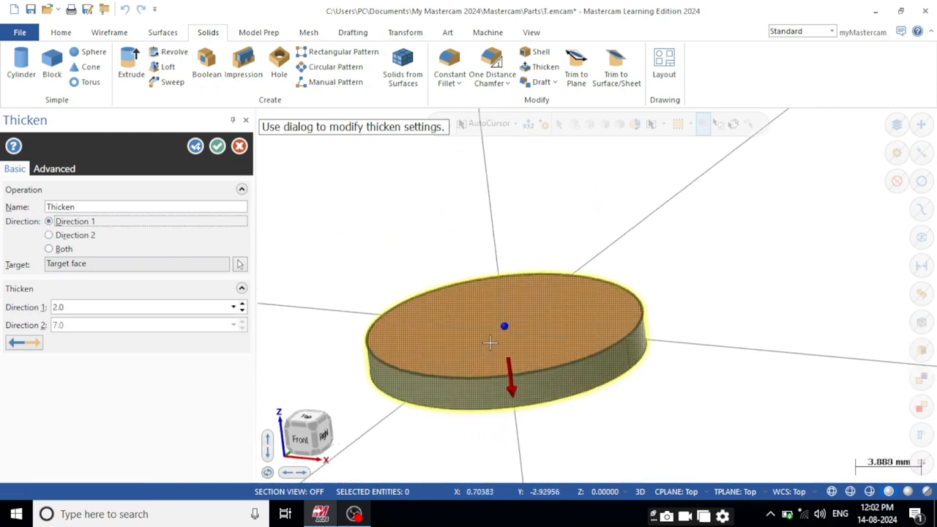
click(242, 304)
click(242, 303)
click(243, 304)
click(242, 304)
click(242, 304)
click(243, 303)
scroll(565, 202, down, 2)
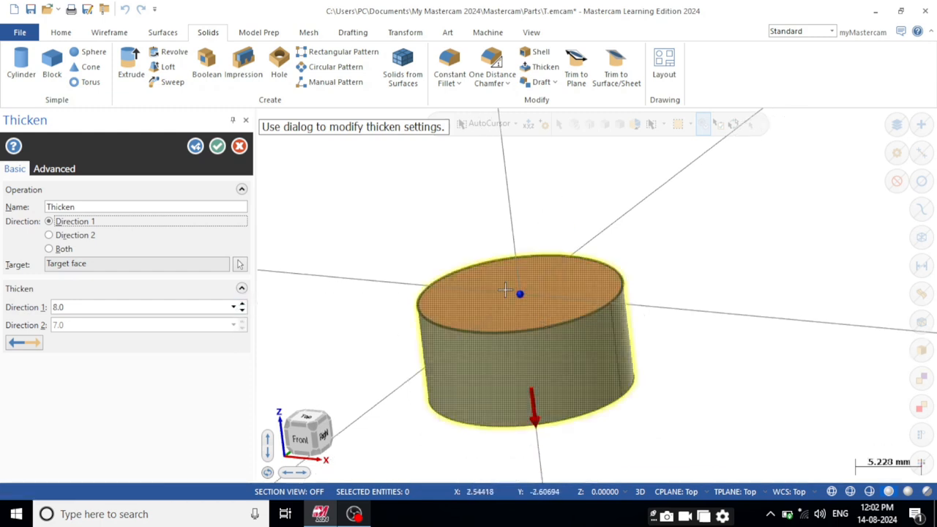
scroll(433, 339, up, 1)
scroll(432, 338, up, 1)
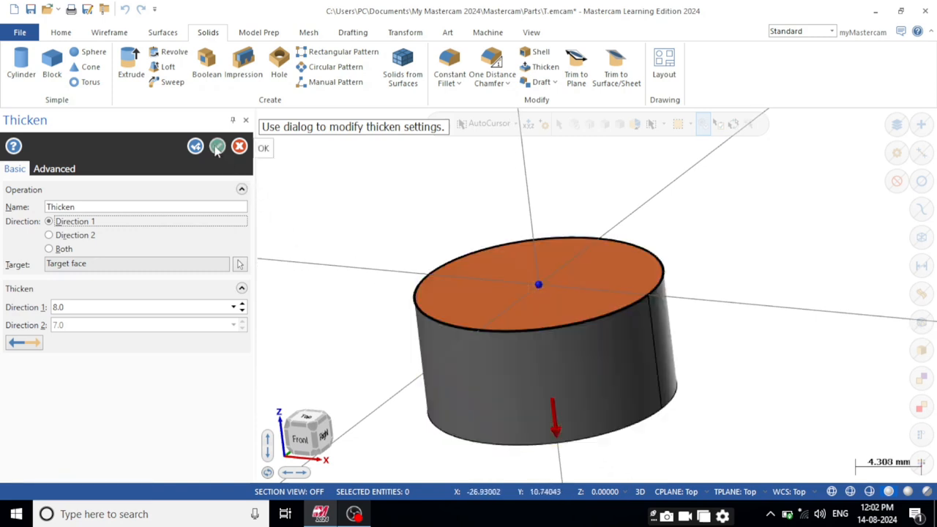
click(217, 148)
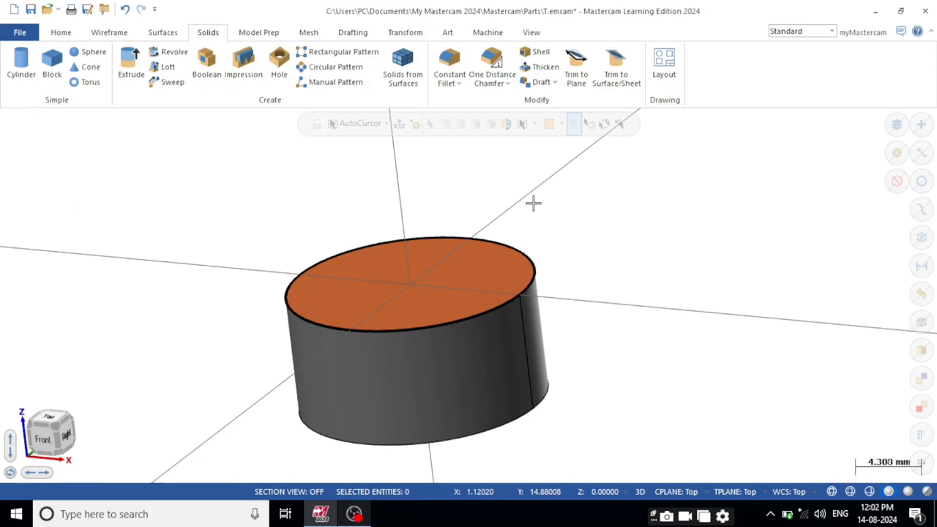
- Delete the thickened disc and its wireframe circle, working from the top view
key(alt+1)
click(538, 255)
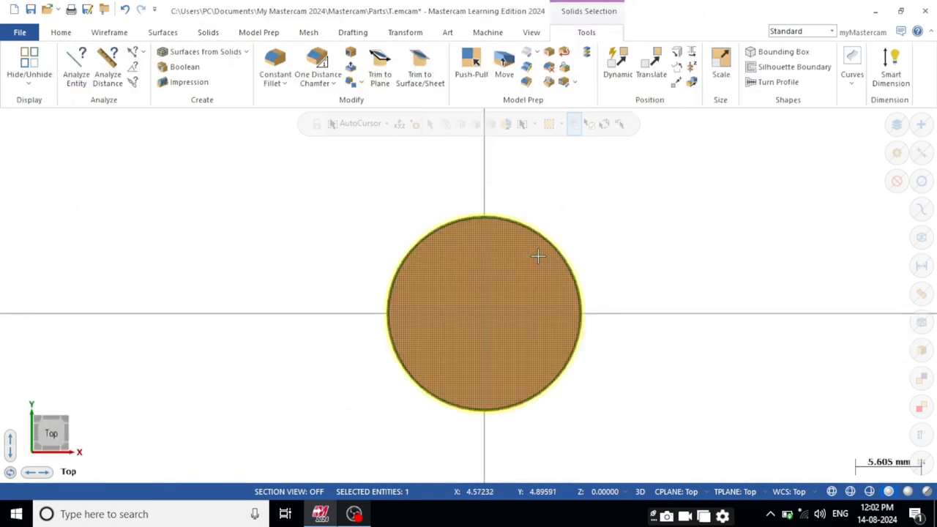
key(Delete)
click(534, 233)
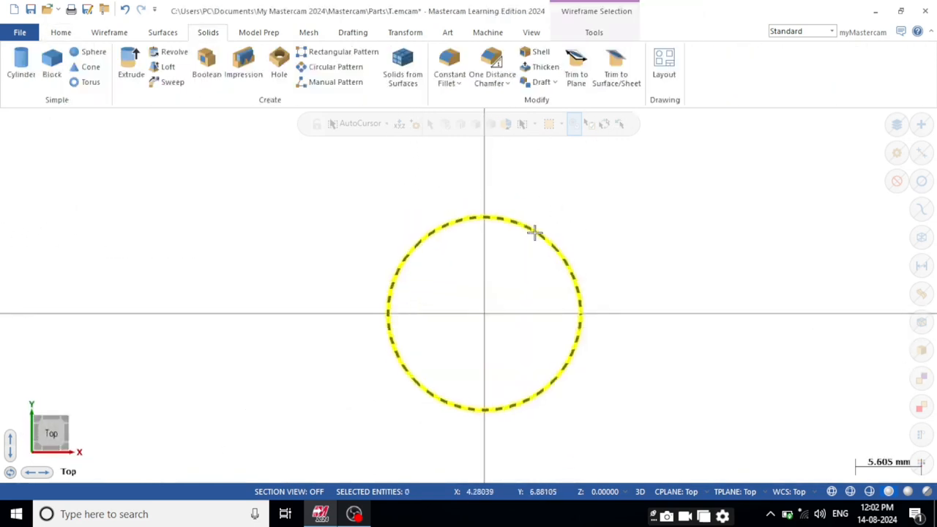
key(Delete)
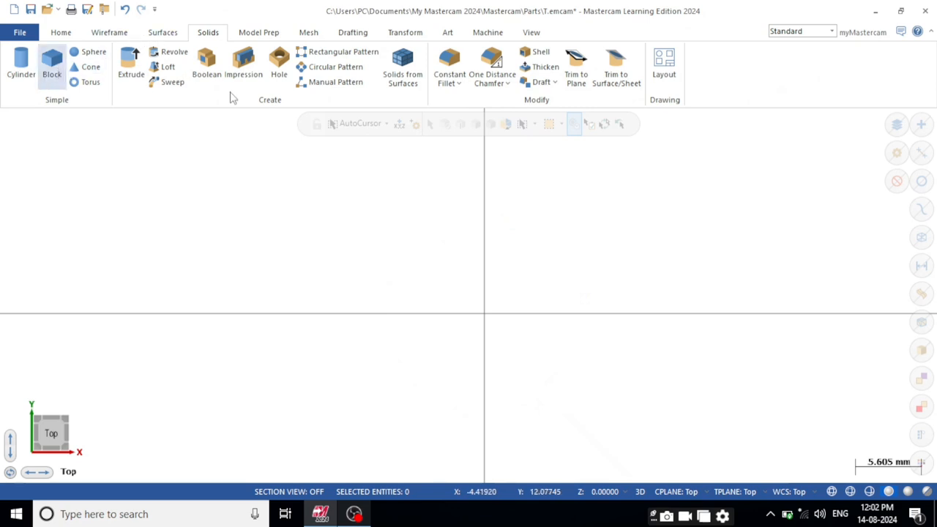
- Create a solid primitive block centred on the origin, about 20.9 mm long and 16.8 mm wide, with a freely picked height
click(618, 315)
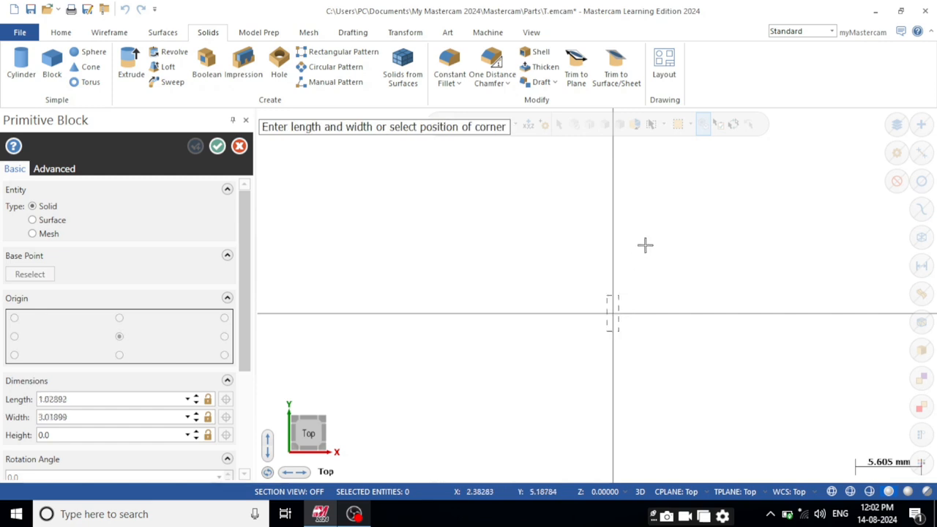
click(735, 212)
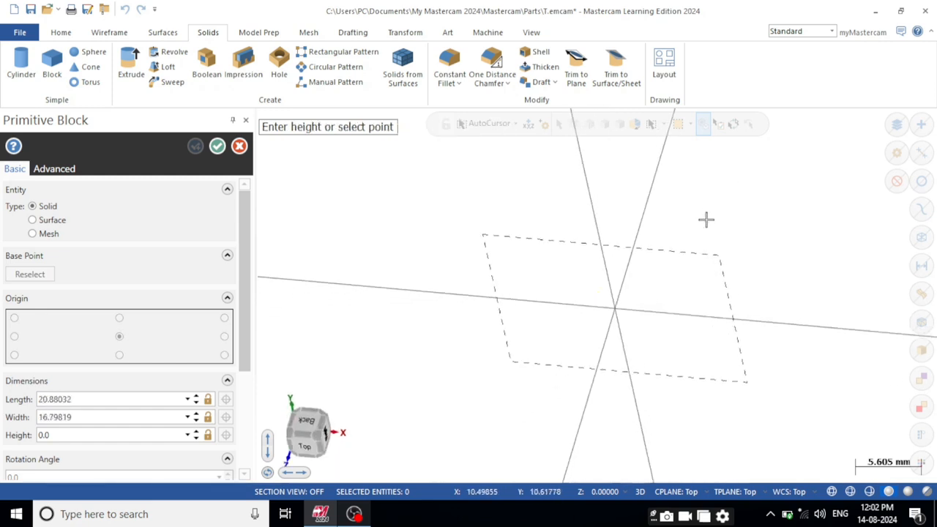
click(705, 213)
click(221, 148)
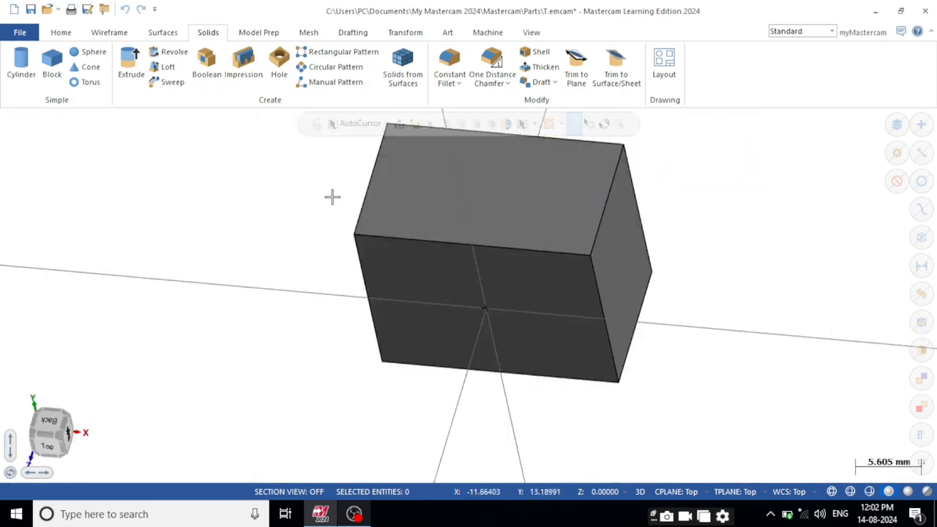
- Start a Draft to Face on the block's top face, using the positive-X side face as the reference face
right_click(276, 161)
click(317, 285)
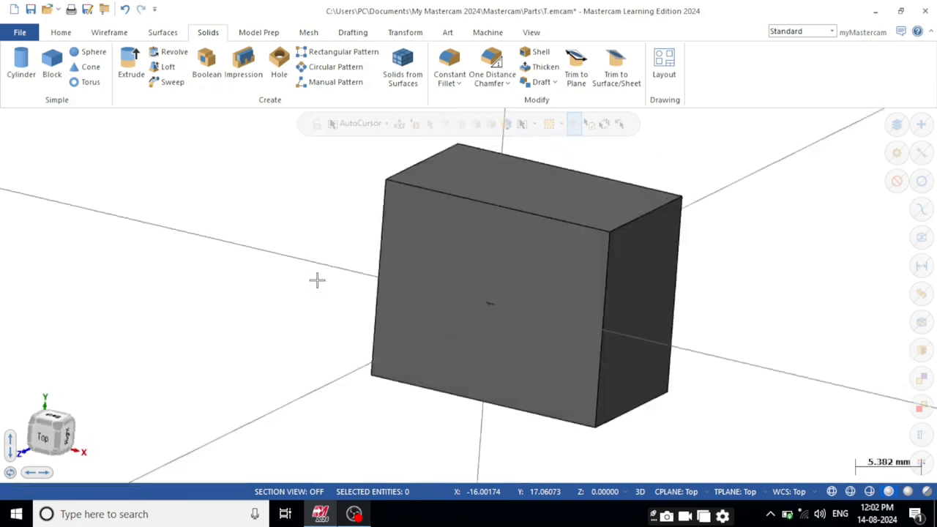
click(554, 83)
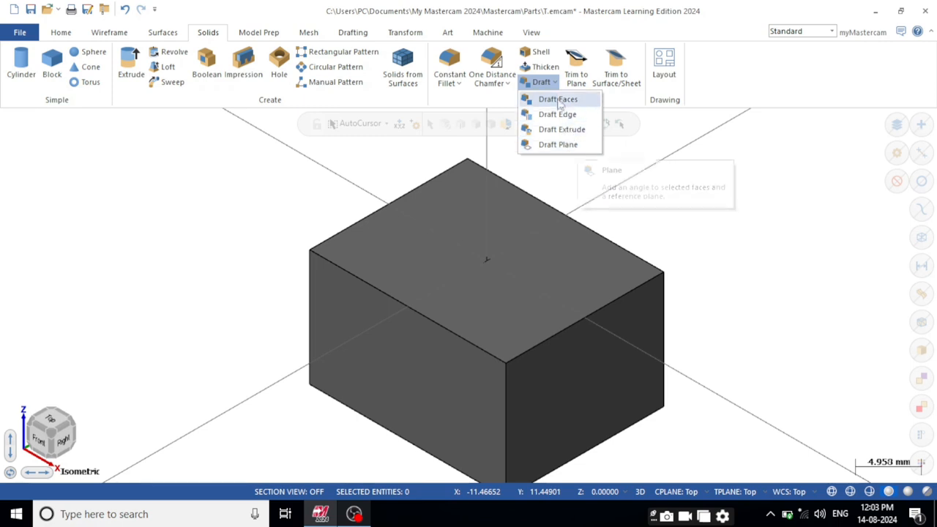
click(557, 103)
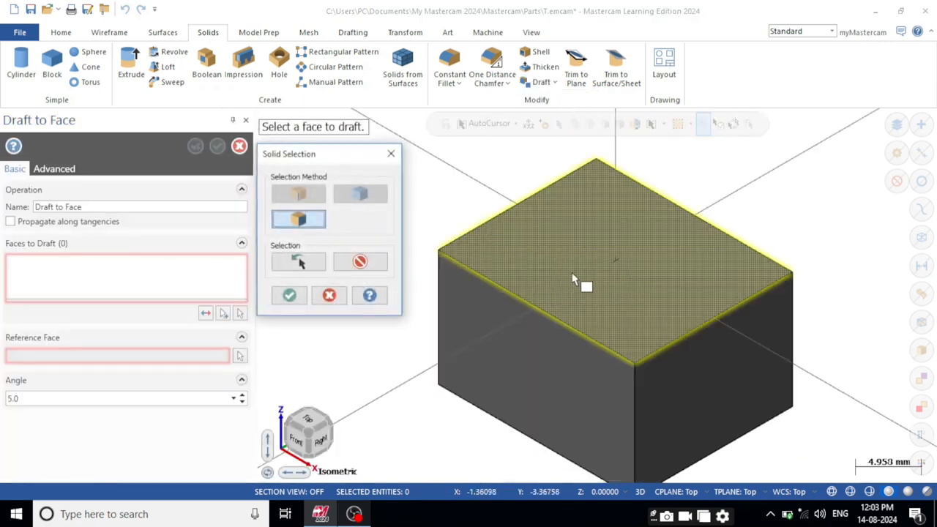
click(289, 295)
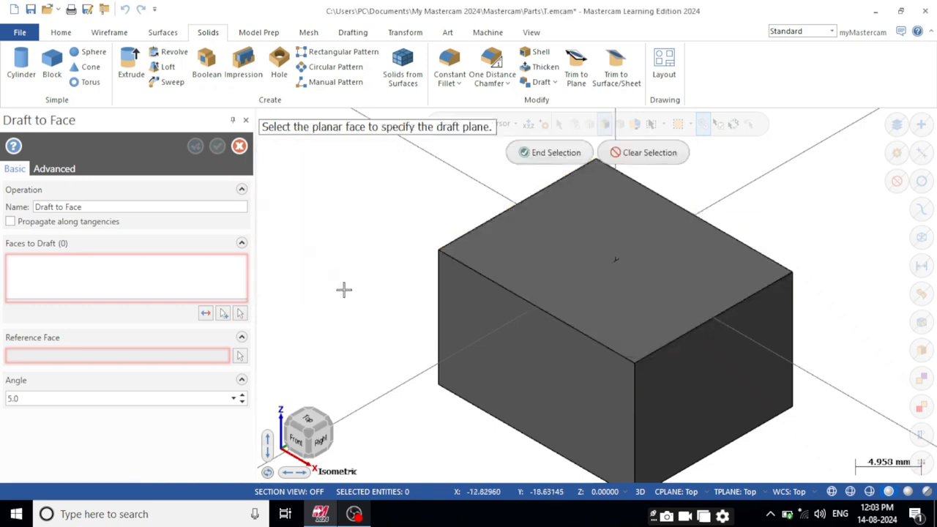
middle_drag(559, 263, 593, 250)
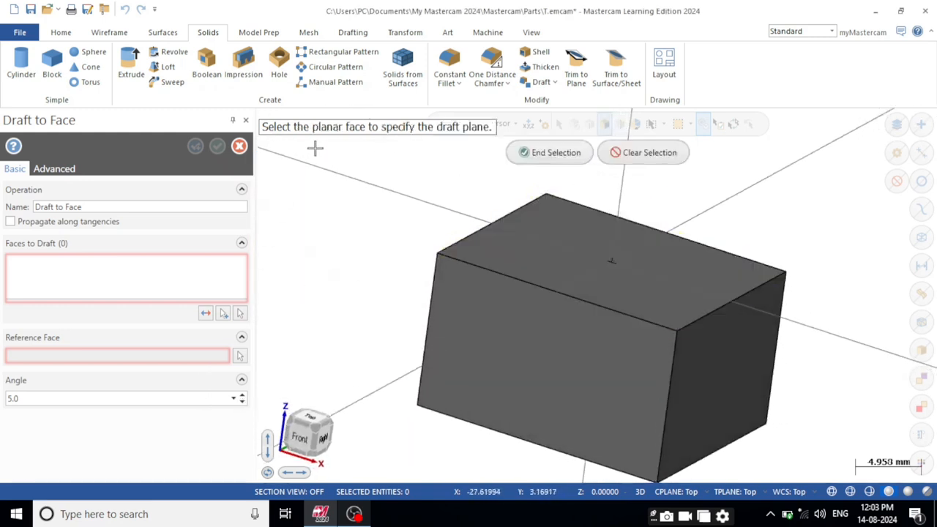
middle_drag(717, 318, 710, 314)
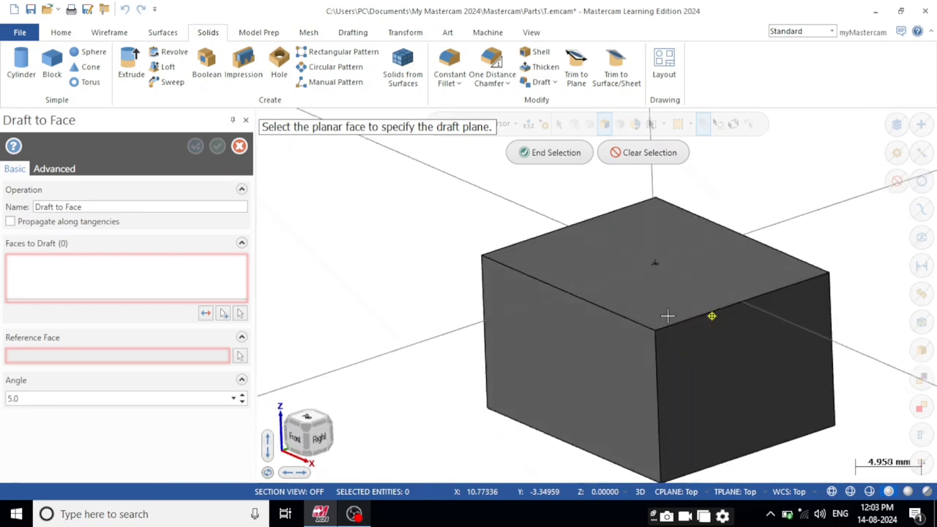
click(709, 346)
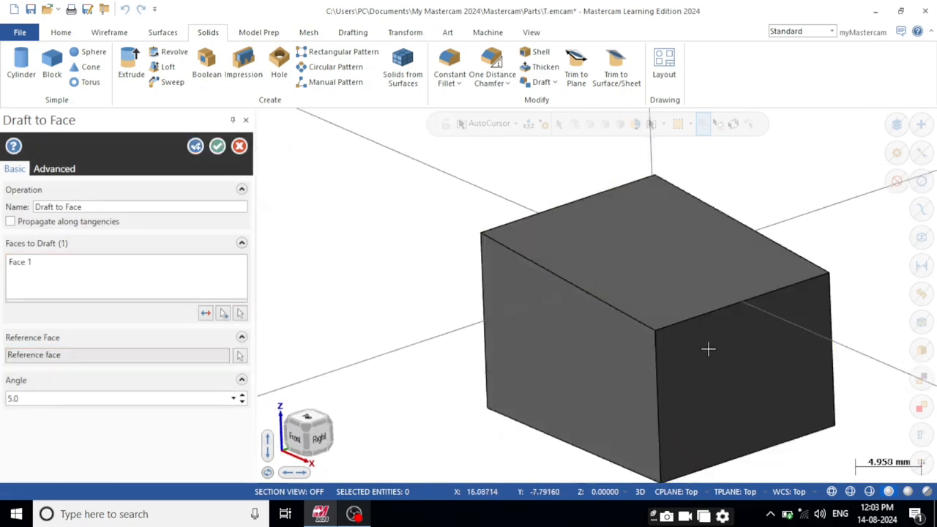
- Try draft angles of 8 and 7 degrees on the block's top face in the front view, and discard the draft
middle_drag(709, 343, 781, 330)
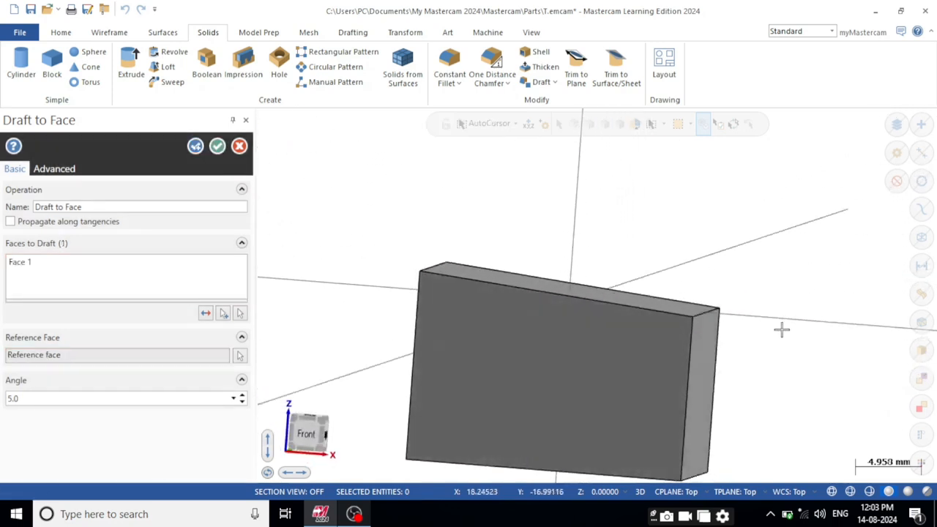
key(alt+1)
key(alt+2)
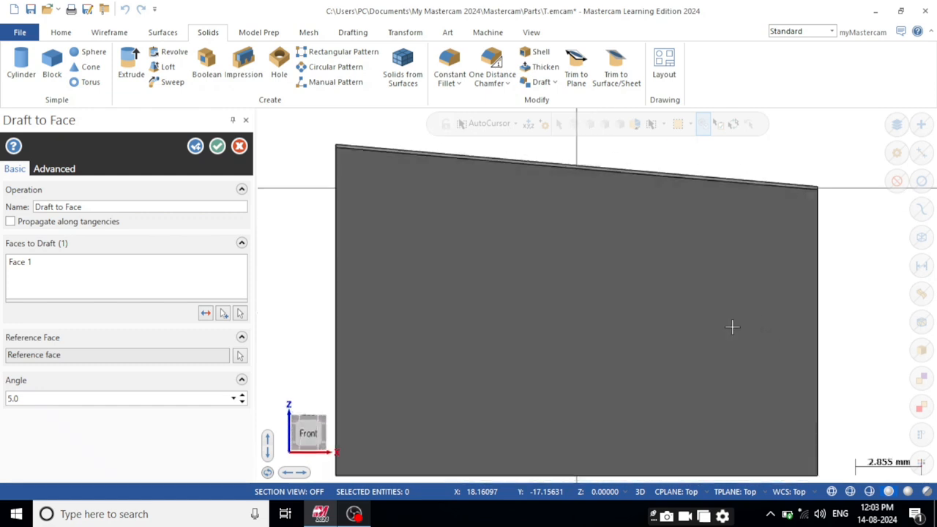
scroll(731, 322, down, 2)
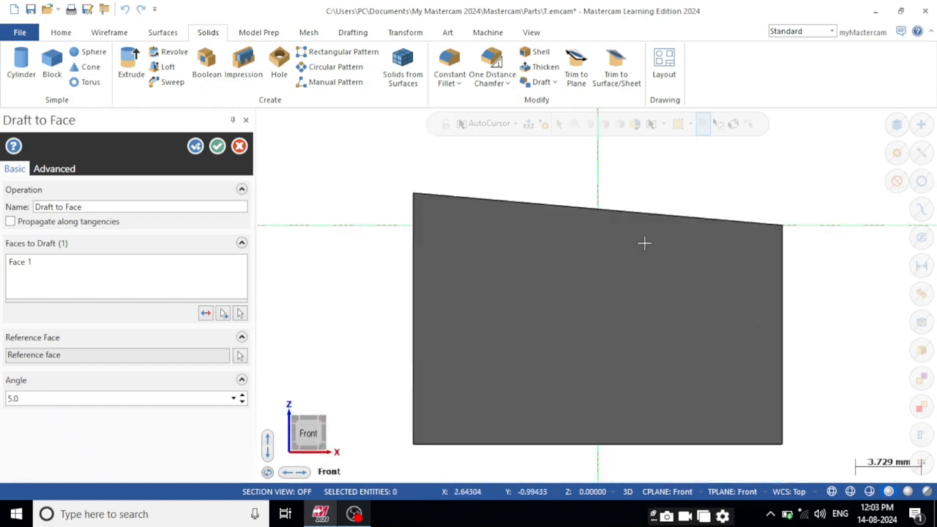
click(243, 395)
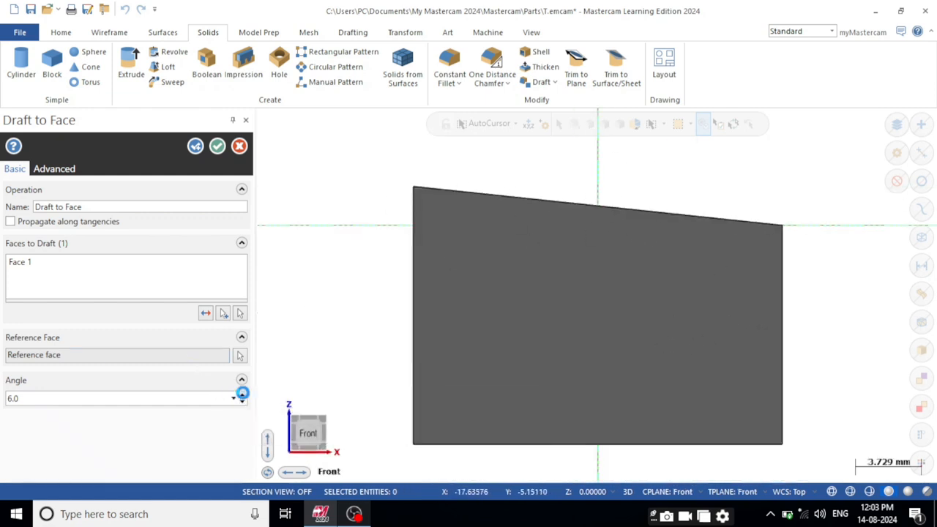
click(242, 395)
click(242, 396)
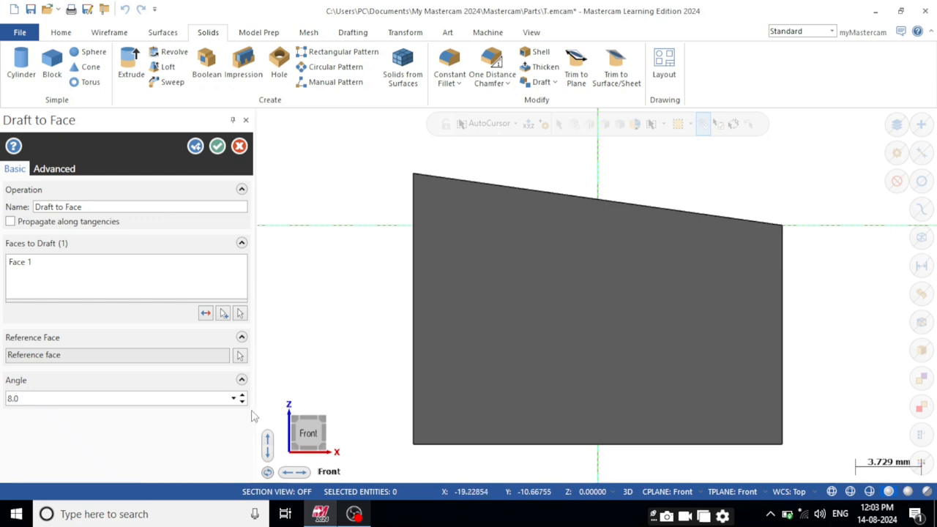
click(242, 401)
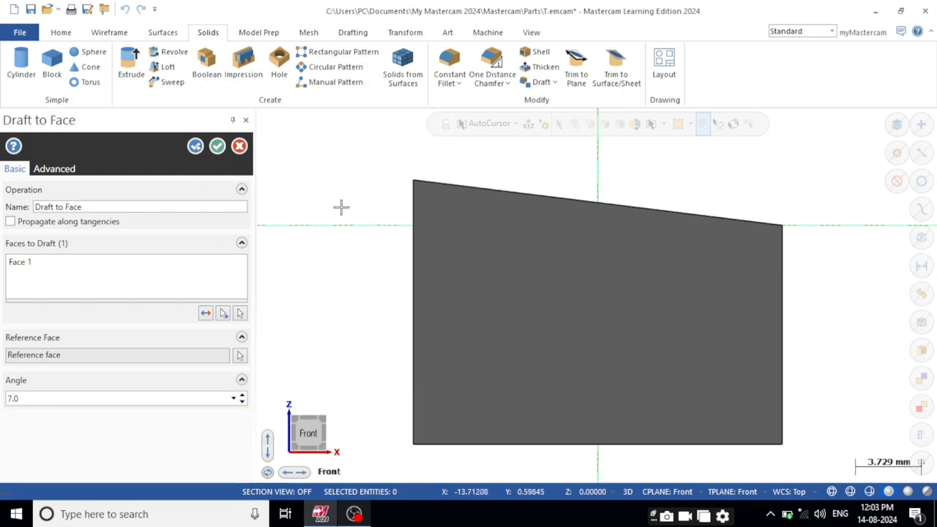
key(Escape)
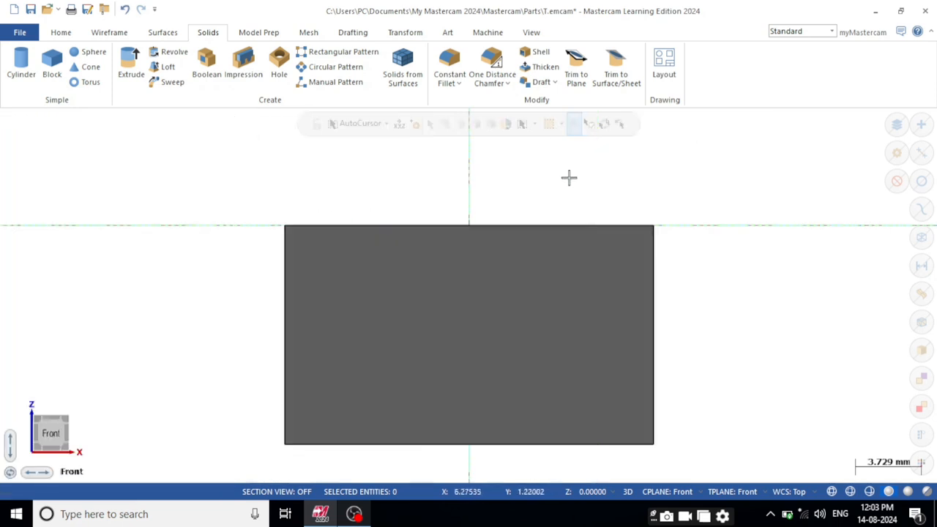
click(555, 85)
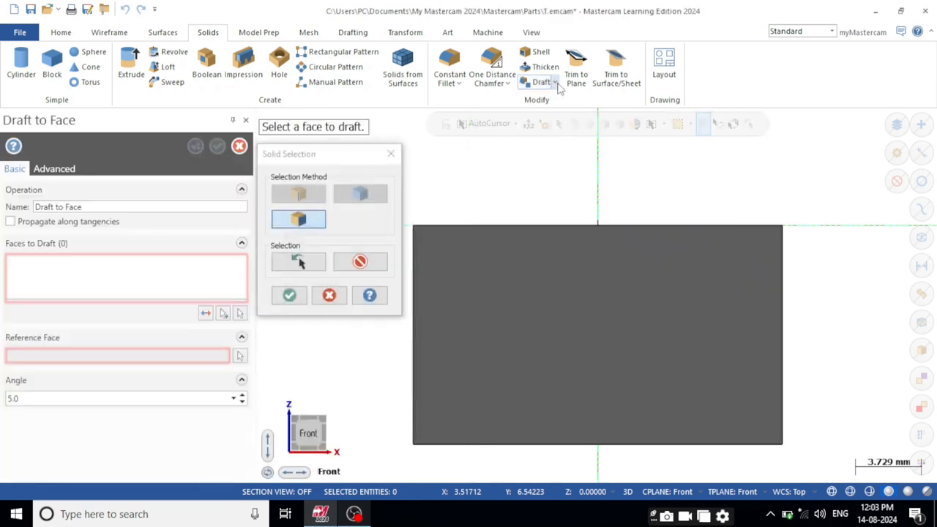
key(Escape)
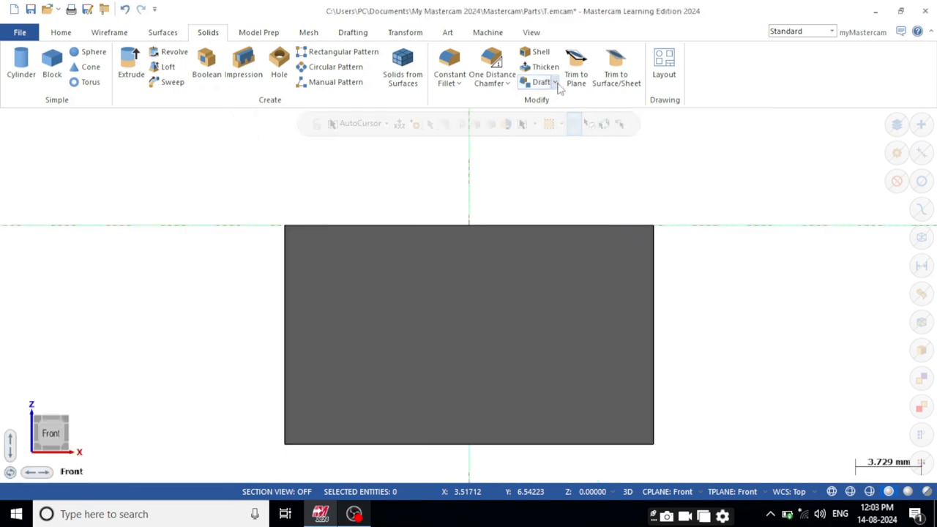
click(556, 83)
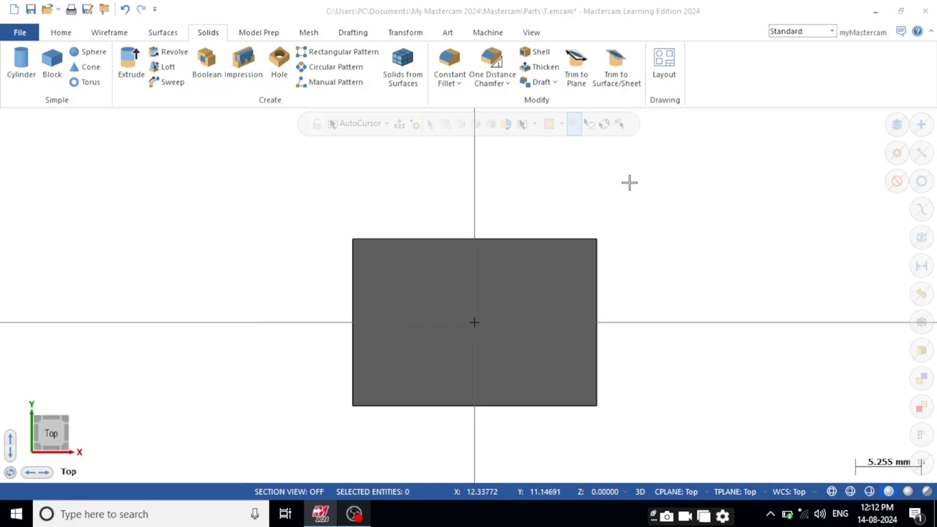
- Start a Trim to Plane operation and accept the block as the target body
click(577, 65)
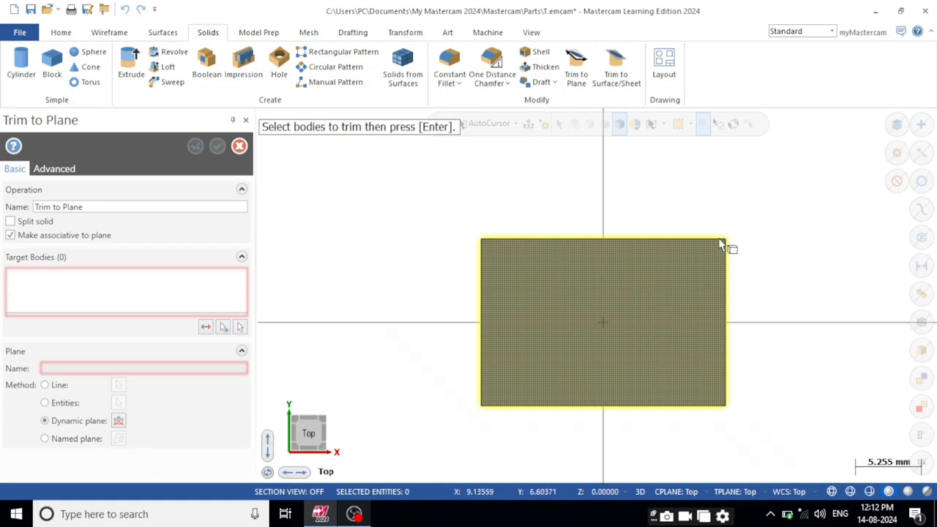
middle_drag(600, 282, 568, 325)
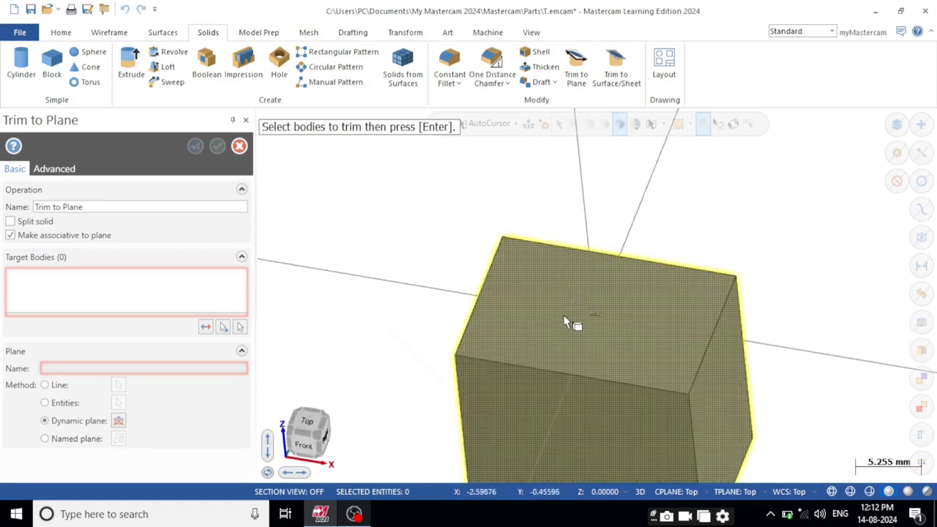
click(565, 320)
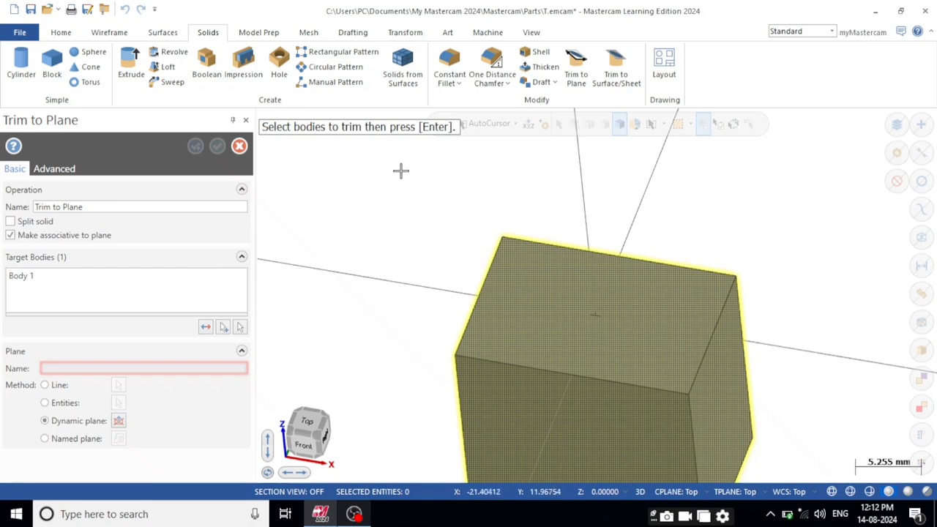
key(Return)
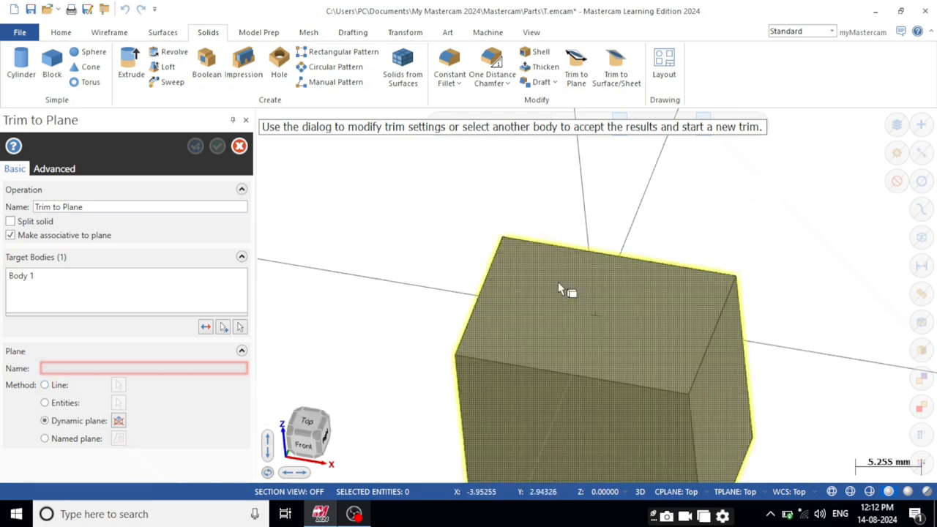
- Try trimming the block with the Named plane method, using the Back plane, and inspect the trimmed body from the top view
click(47, 386)
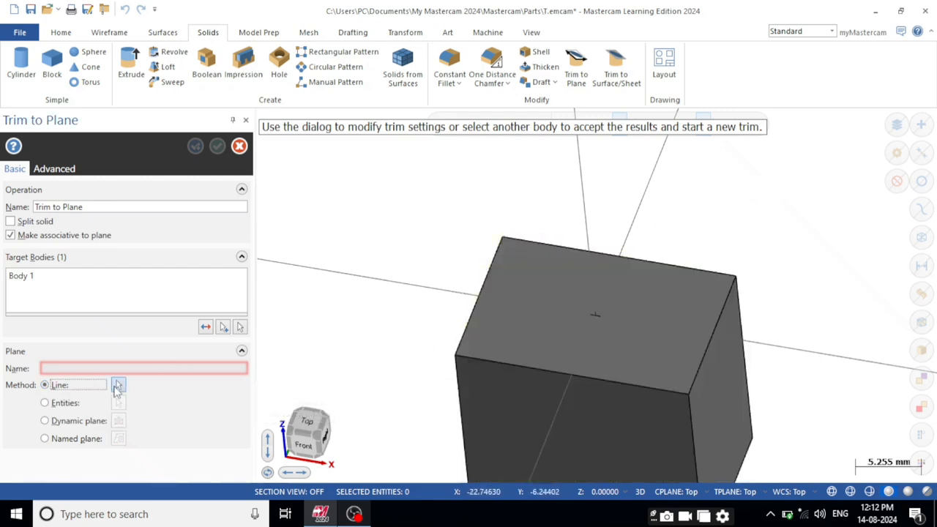
click(46, 423)
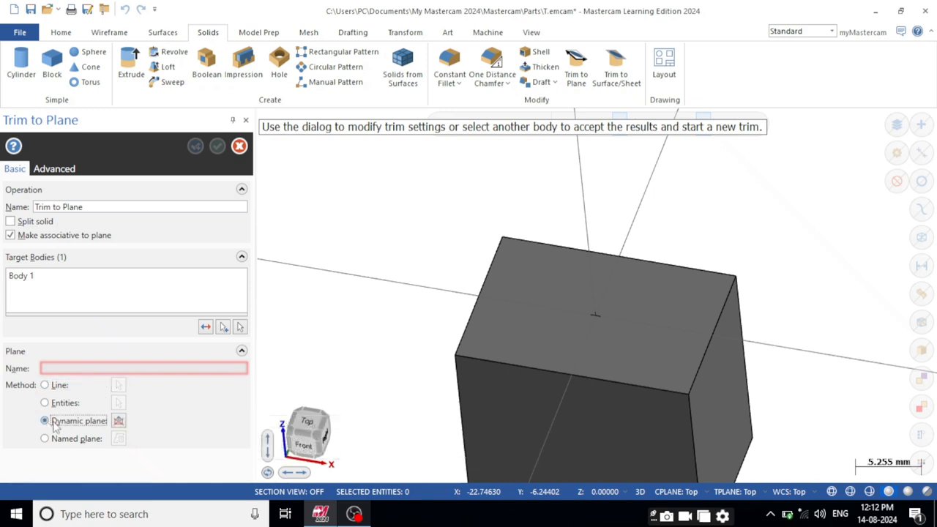
click(46, 439)
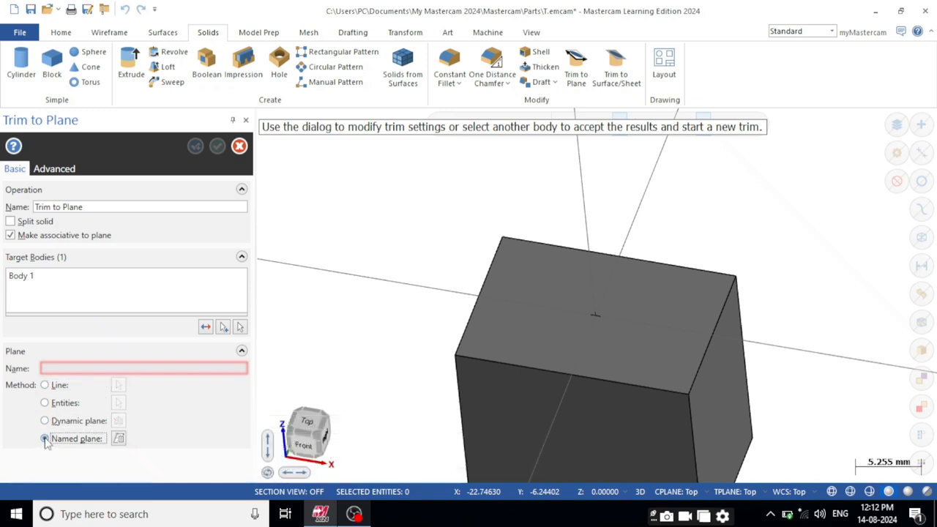
click(118, 439)
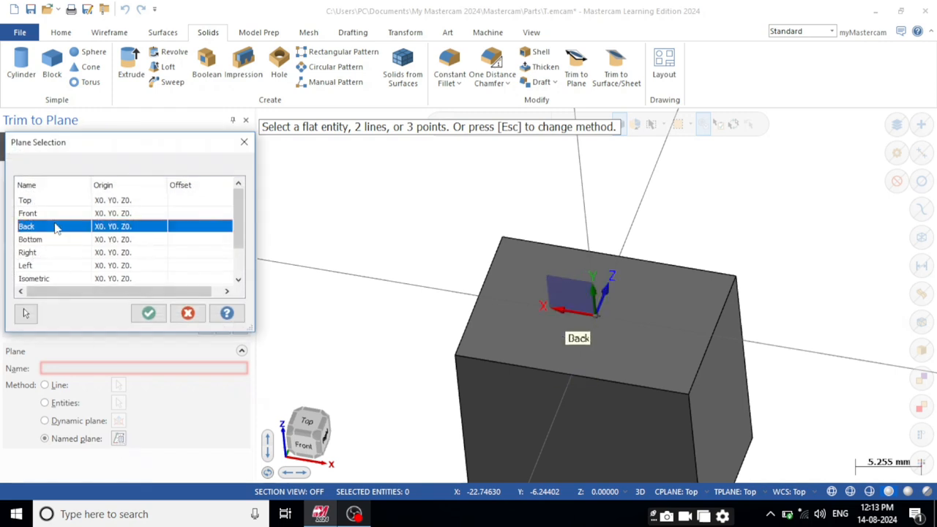
click(62, 241)
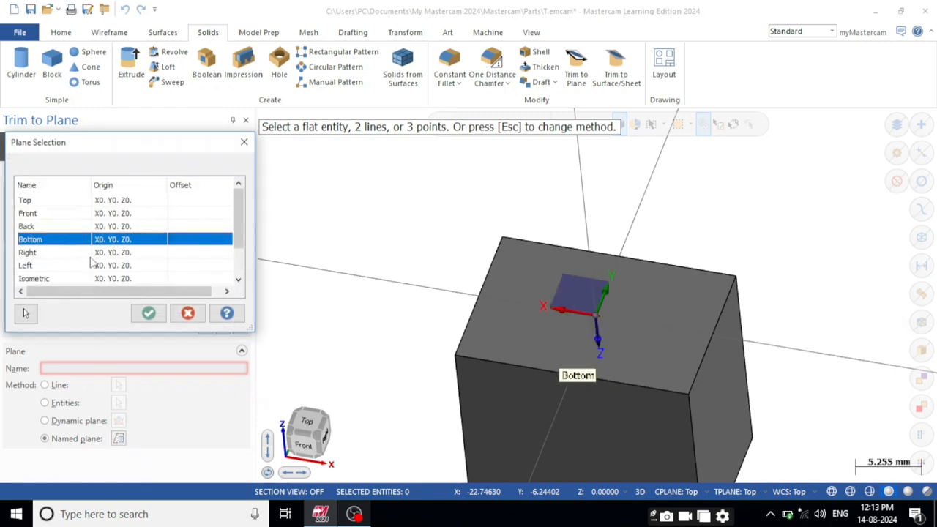
click(93, 226)
click(148, 313)
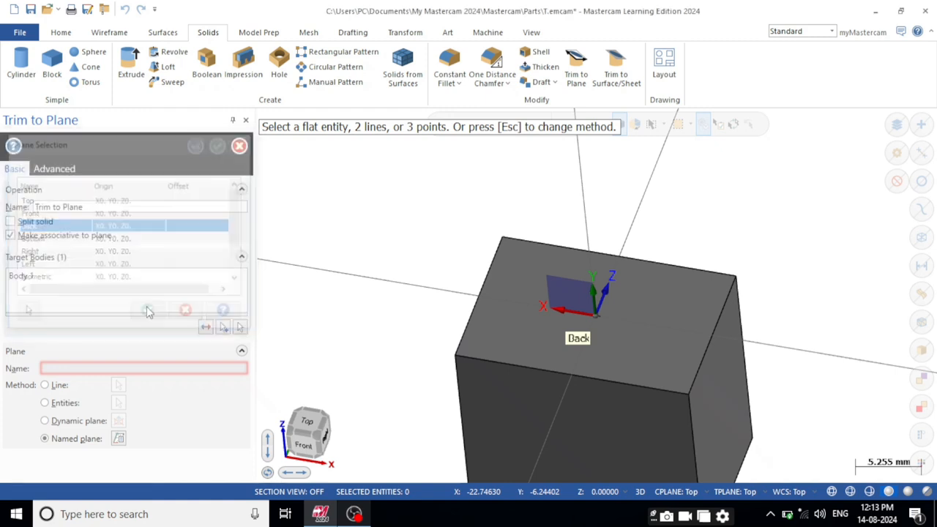
middle_drag(533, 296, 690, 328)
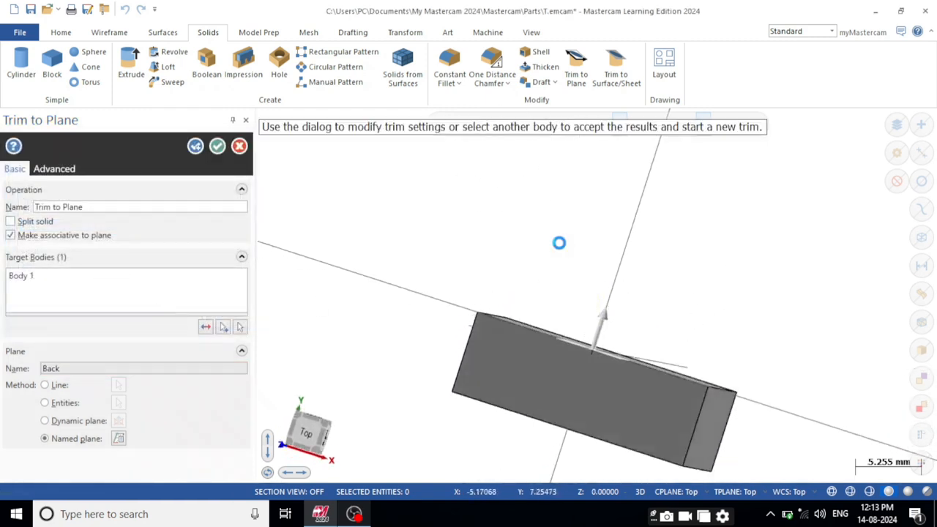
key(alt+1)
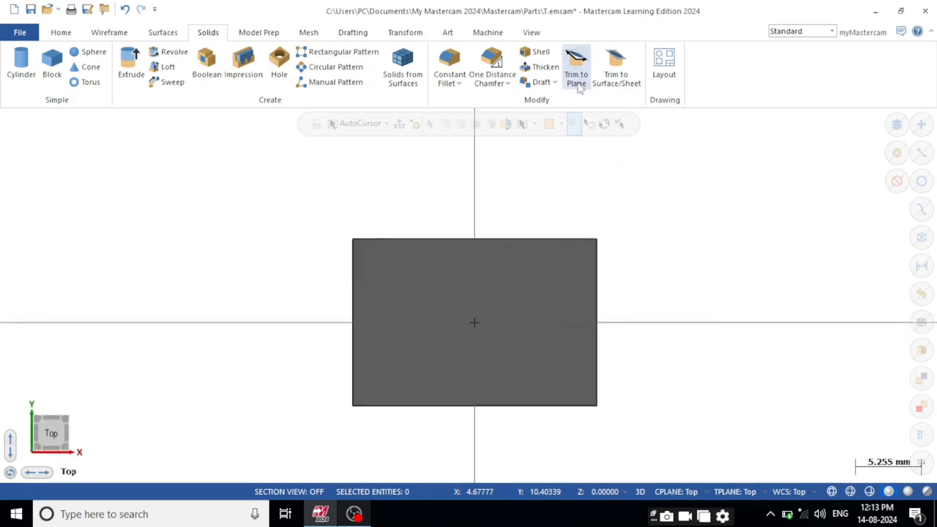
- Draw a two-endpoint vertical line about 20.2 mm long across the block in the top view, at about X -4.5
click(577, 70)
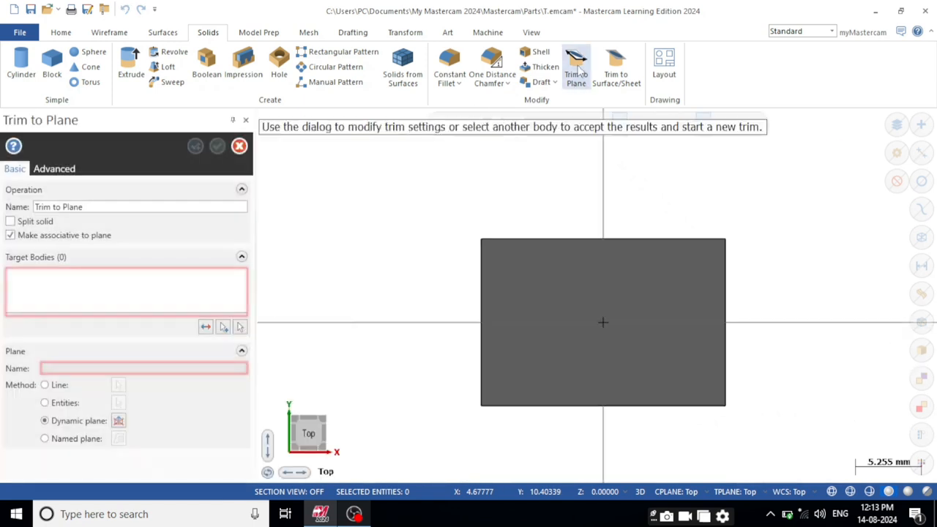
key(Escape)
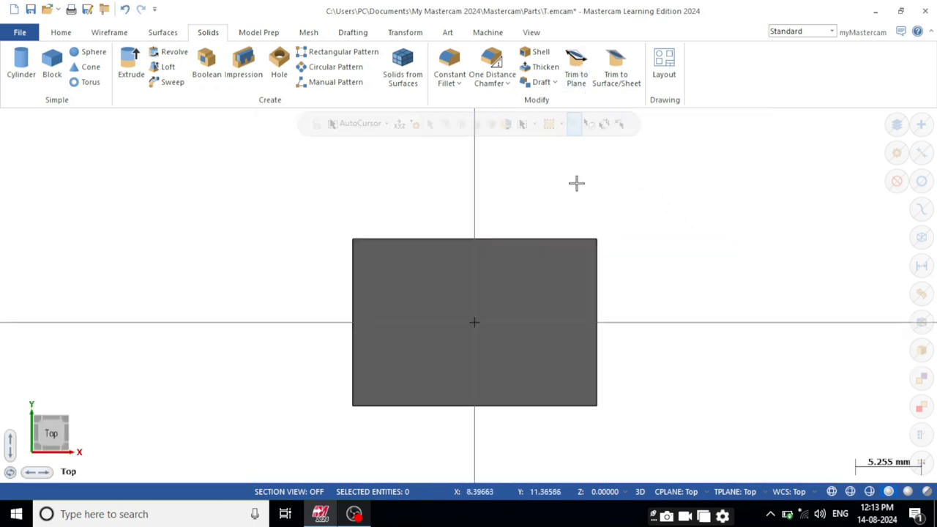
click(110, 33)
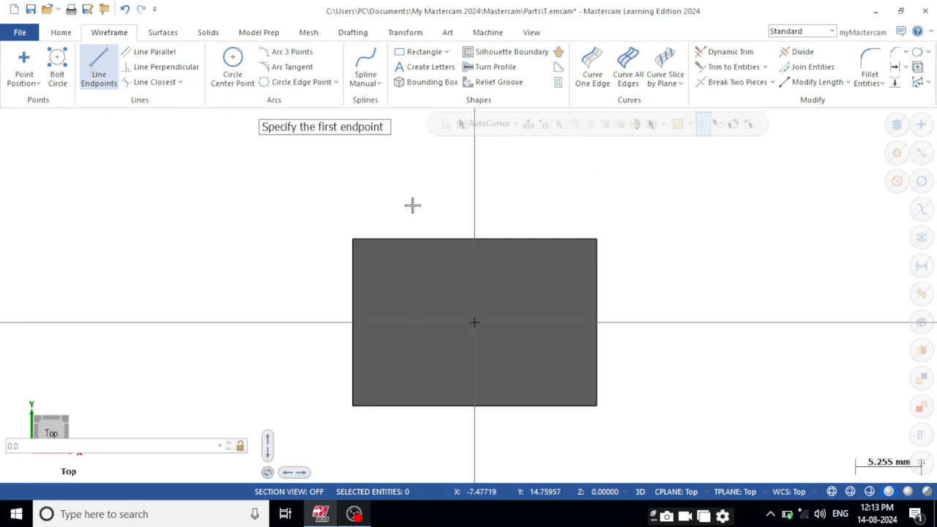
click(547, 197)
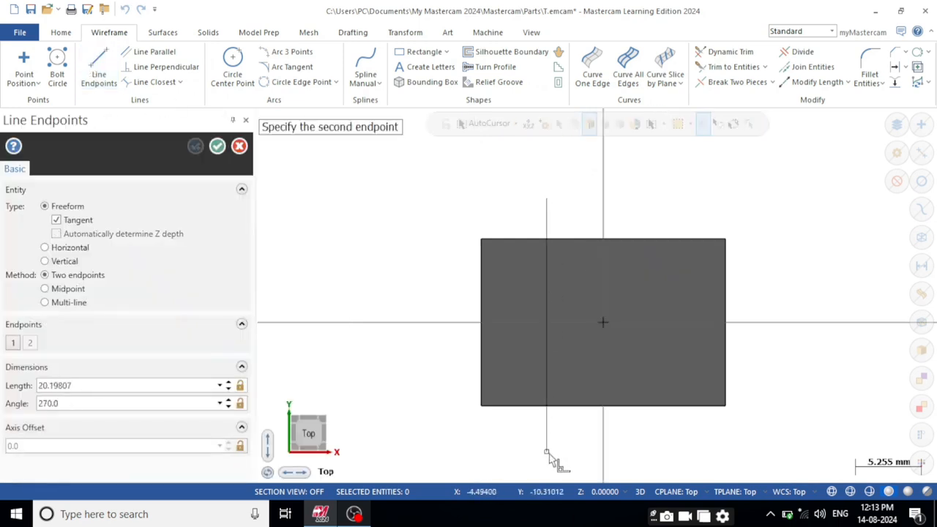
click(546, 453)
click(219, 146)
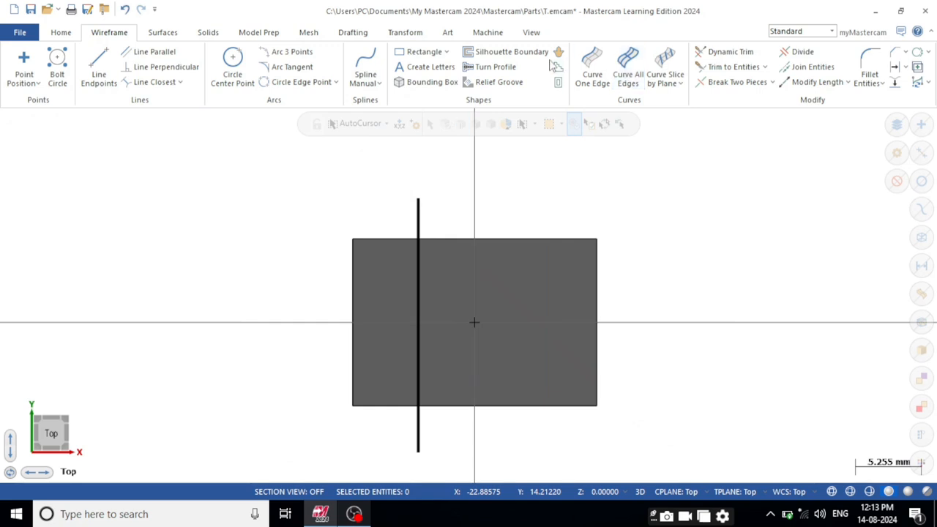
click(209, 33)
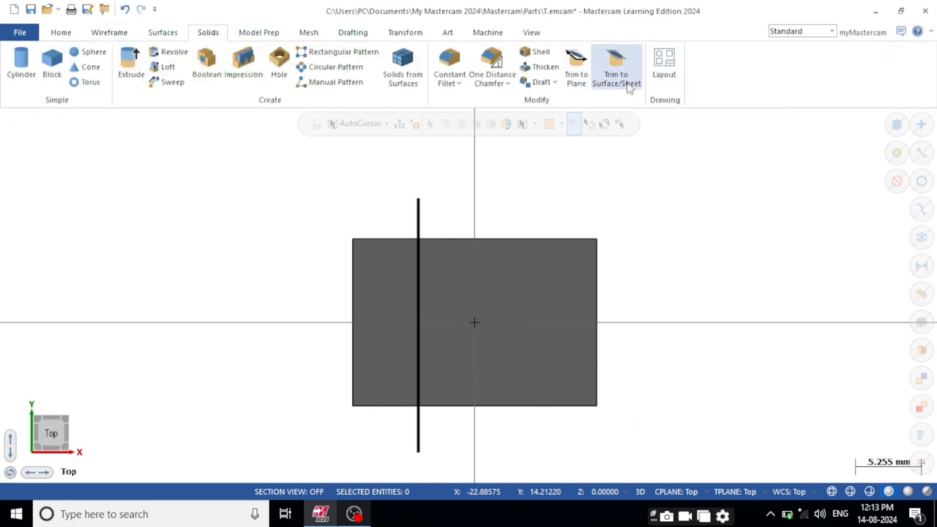
- Try trimming the block to a plane defined by the drawn vertical line, using Trim to Plane with the Line method
click(573, 66)
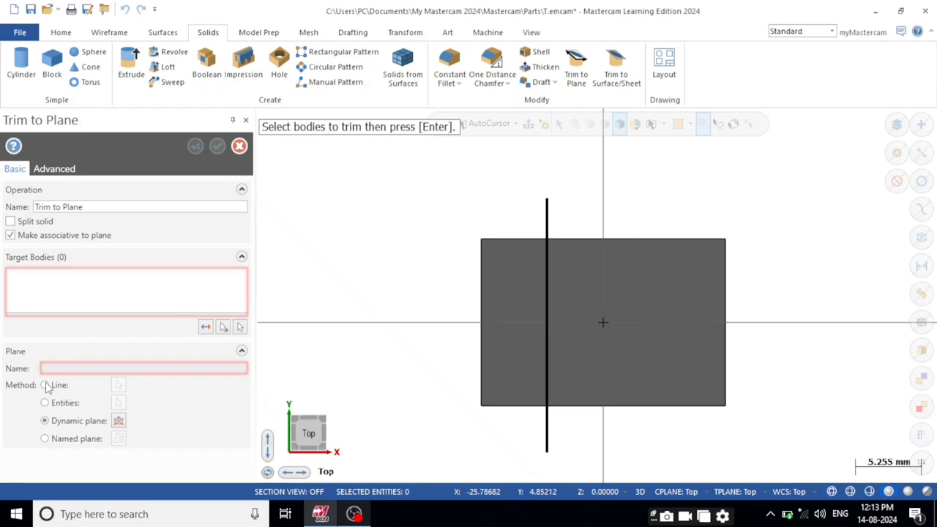
click(698, 291)
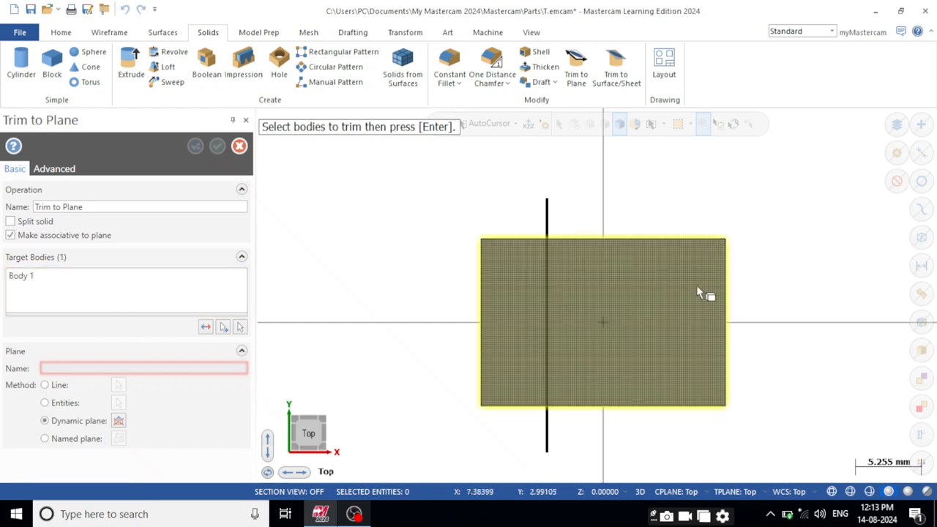
key(Return)
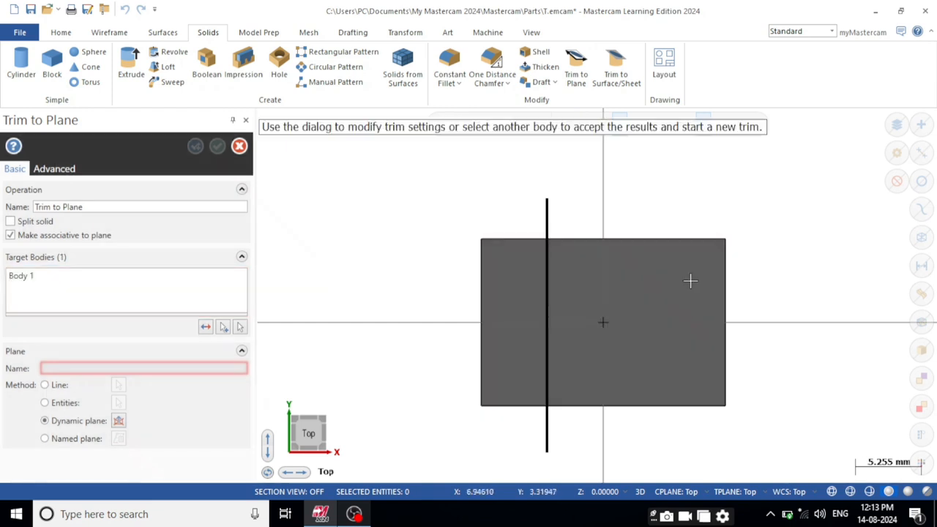
click(45, 385)
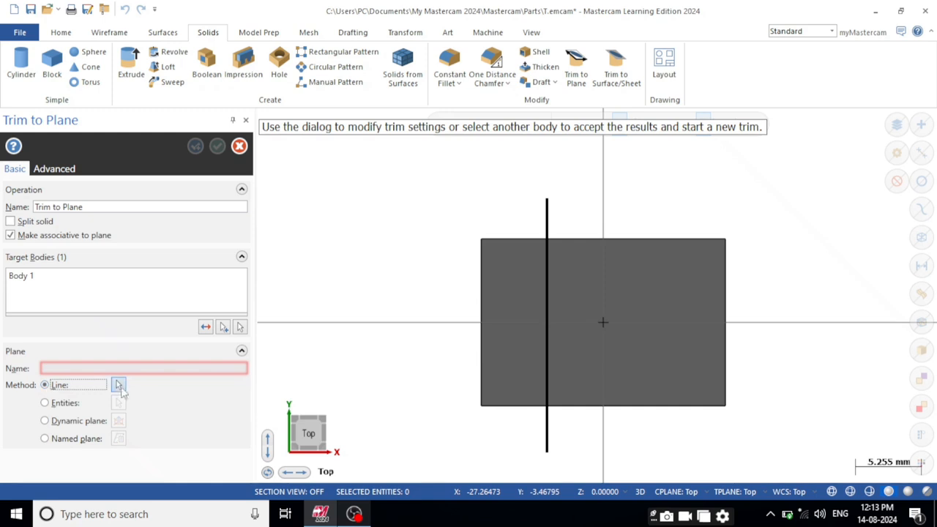
click(119, 385)
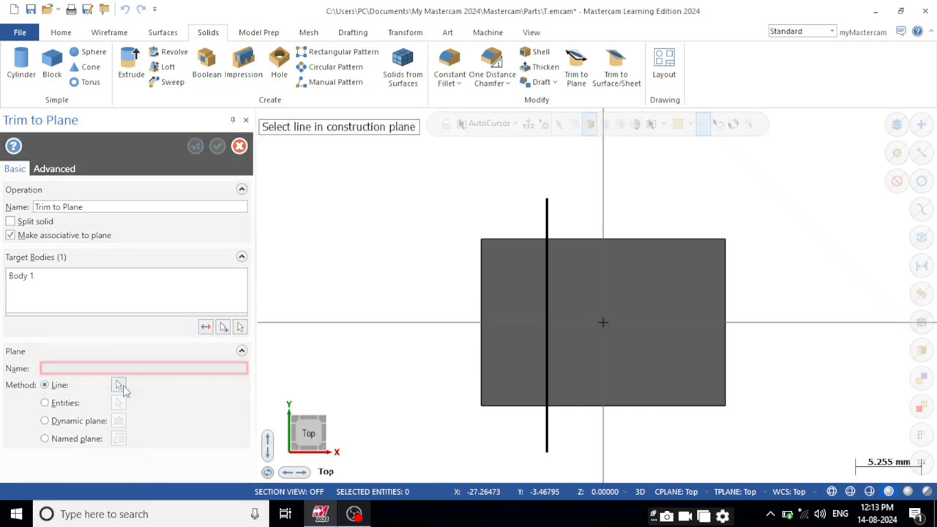
click(548, 213)
middle_drag(636, 233, 522, 256)
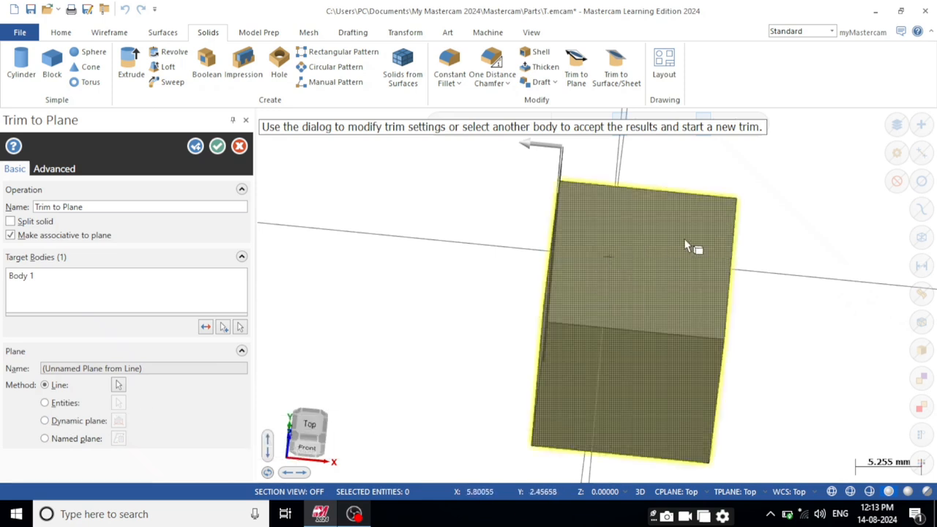
key(Return)
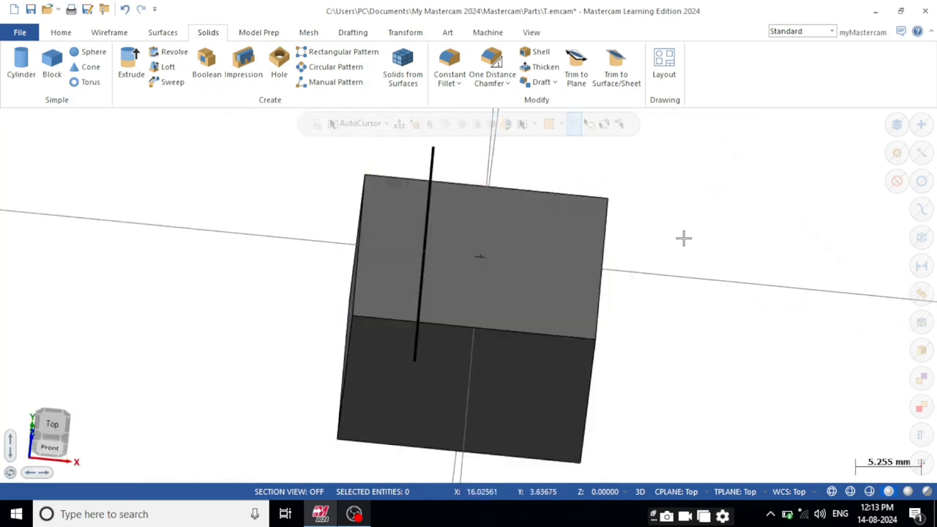
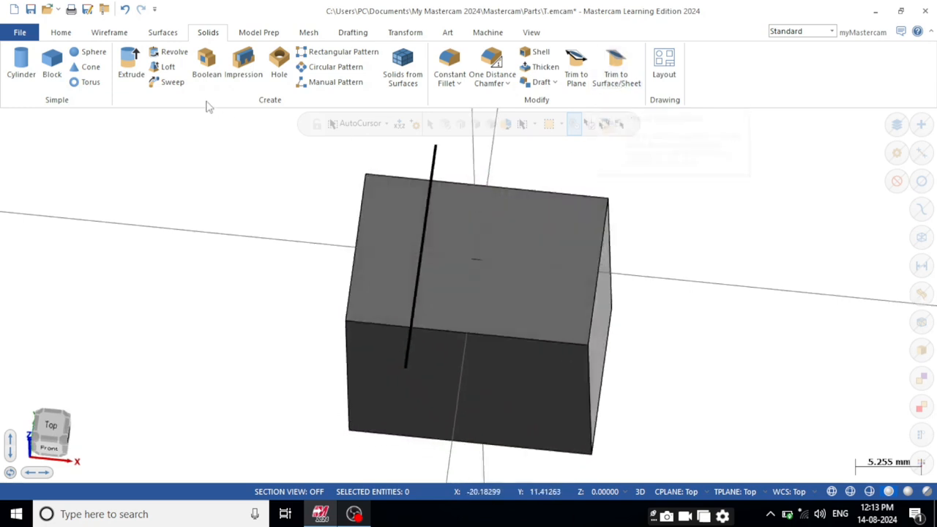
- Start a surface Draft by length from the vertical line, 20 mm long, with the direction set to Opposite so it runs down through the block
click(163, 33)
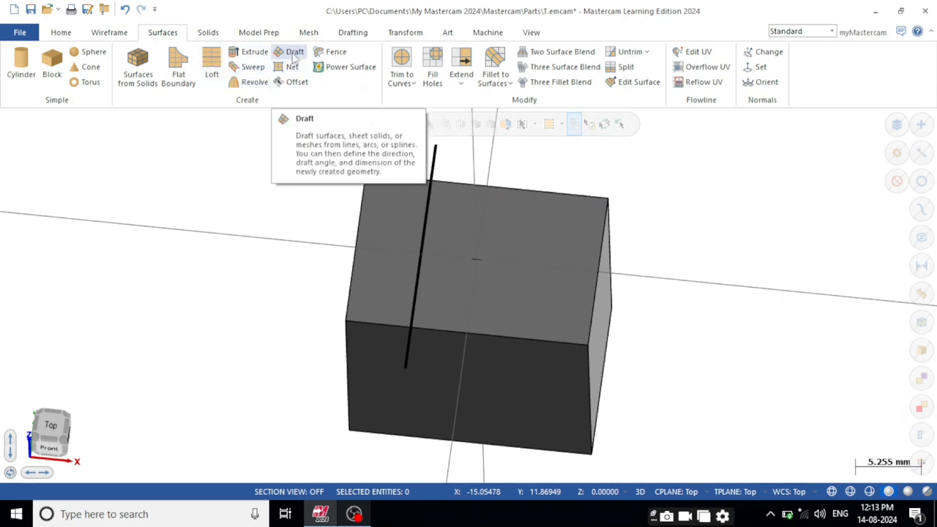
click(293, 54)
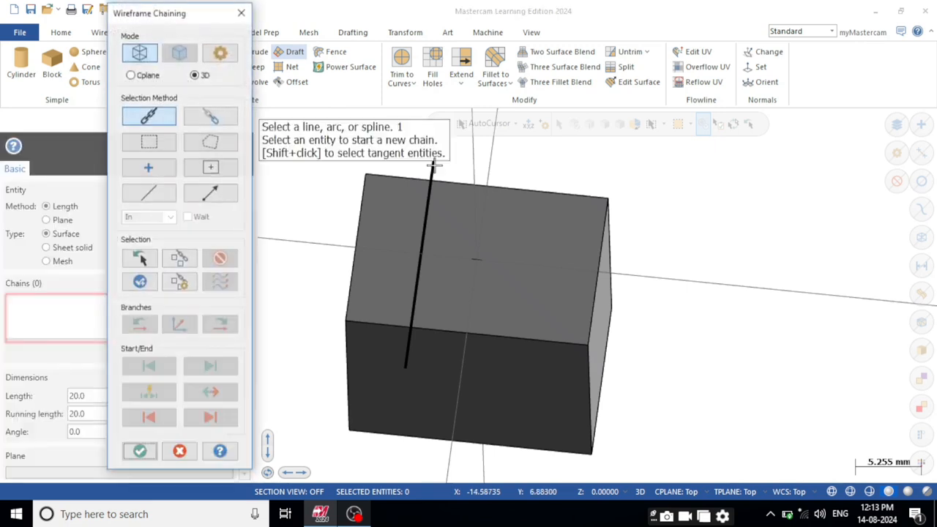
click(560, 152)
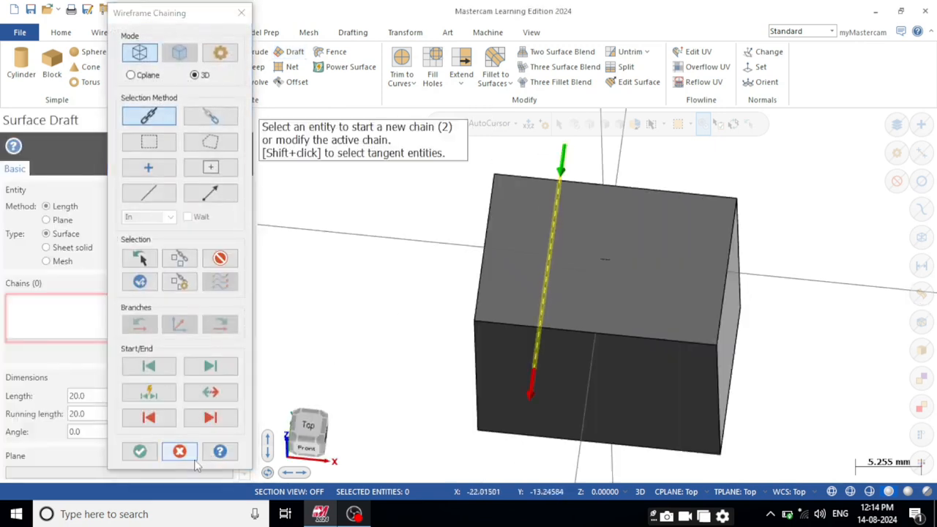
click(139, 450)
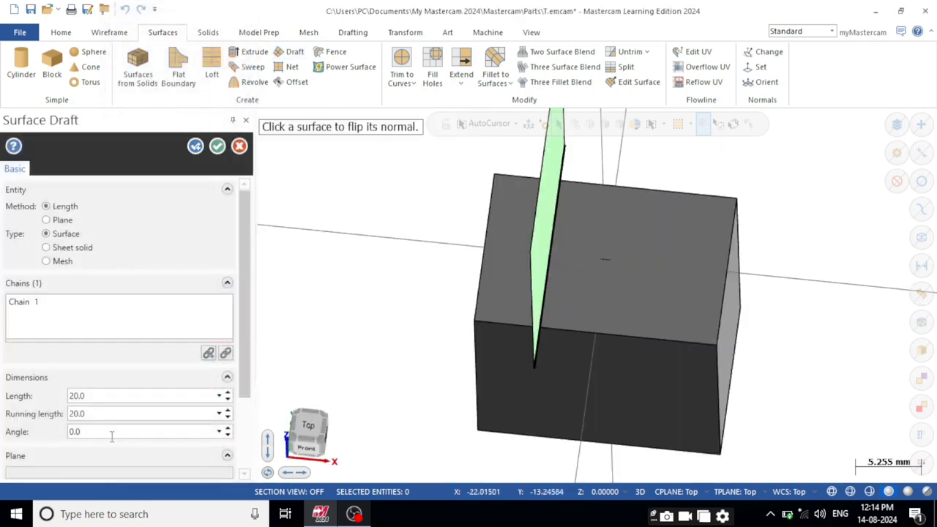
middle_drag(558, 307, 358, 310)
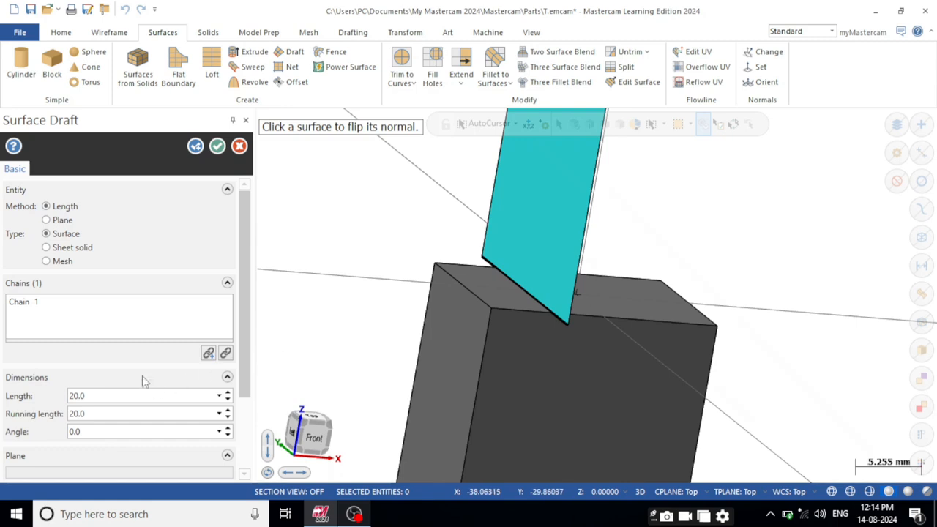
drag(244, 359, 251, 339)
drag(250, 353, 250, 428)
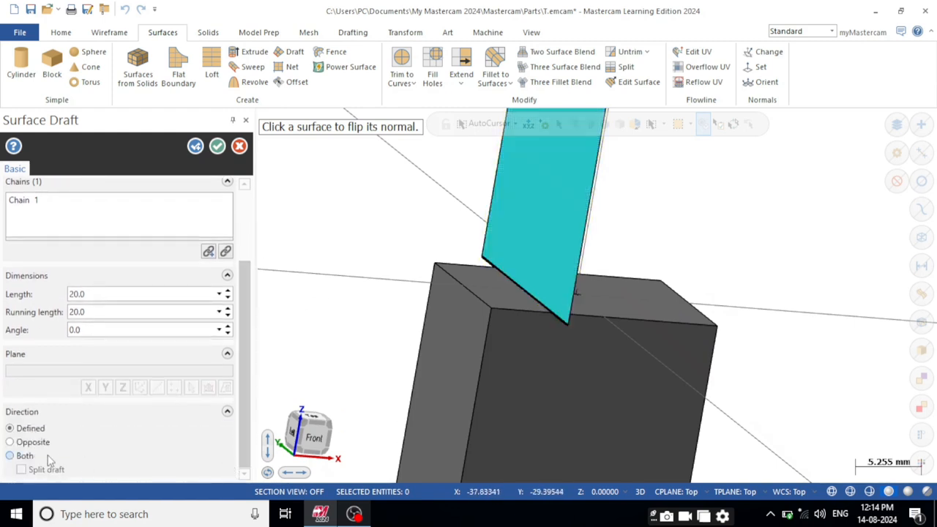
click(21, 443)
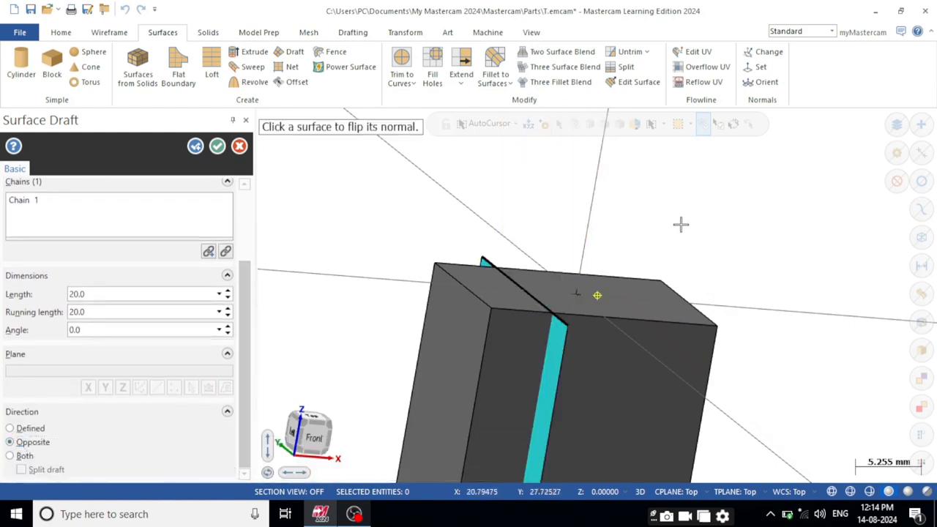
middle_drag(680, 224, 344, 153)
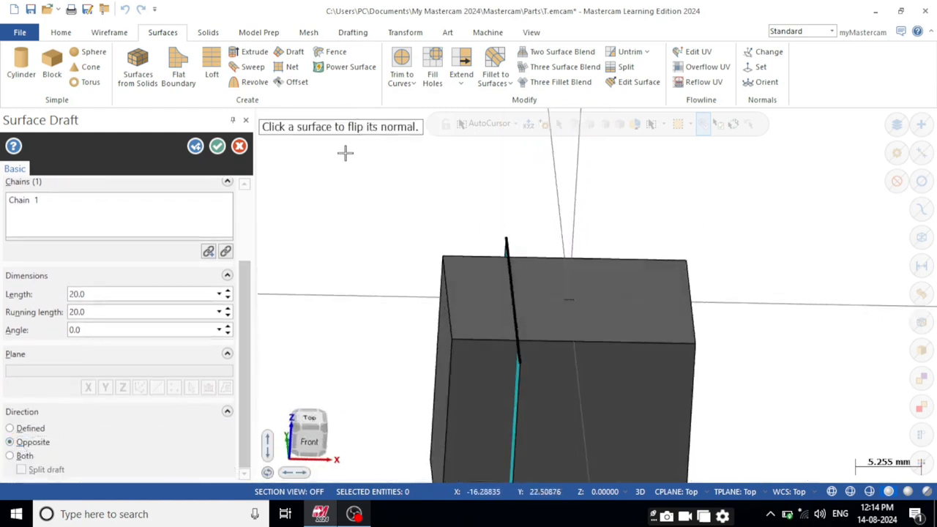
- Set the surface draft's angle to -19 degrees and create the slanted surface
click(228, 326)
click(228, 326)
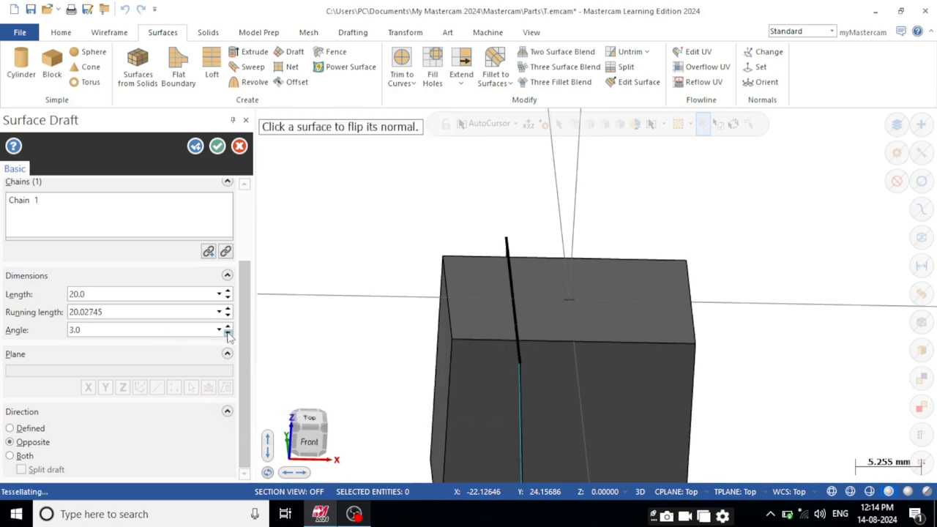
click(228, 333)
click(228, 334)
click(229, 334)
click(229, 334)
click(228, 334)
click(228, 333)
click(229, 334)
click(228, 334)
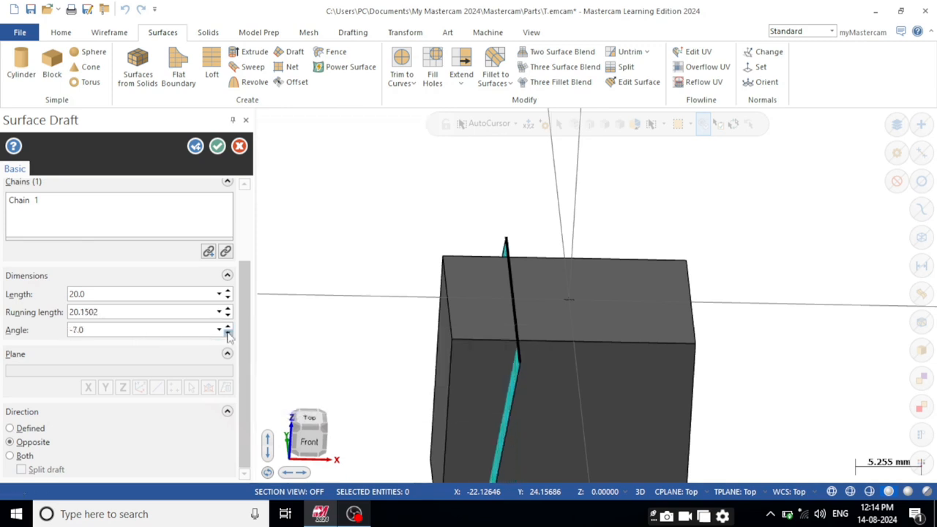
click(228, 334)
click(228, 334)
click(229, 334)
click(228, 334)
click(228, 334)
click(229, 333)
click(229, 334)
click(228, 333)
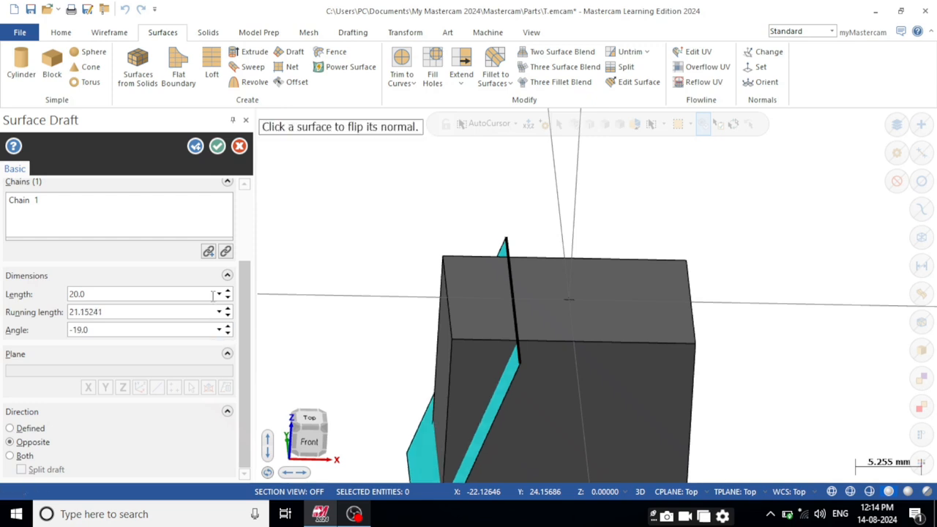
click(218, 147)
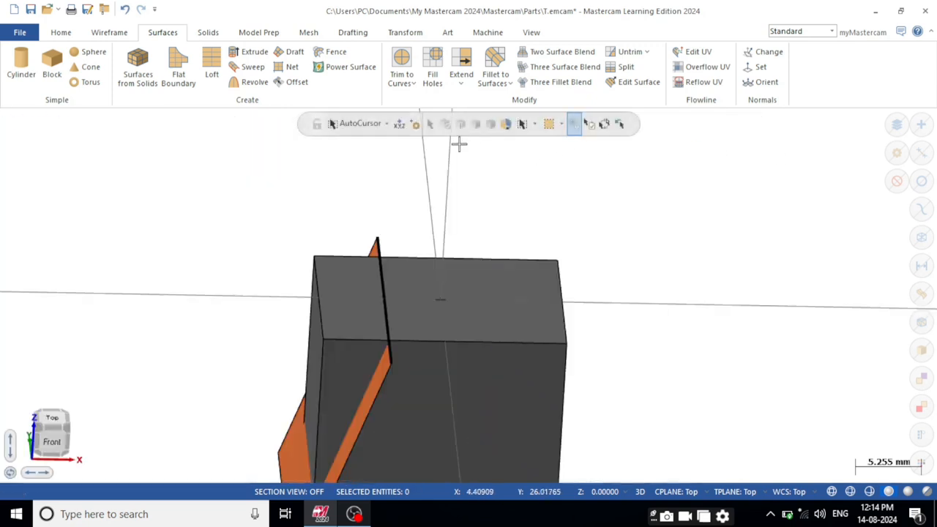
- Trim the block to the slanted draft surface with Trim to Surface/Sheet, keeping the larger side, and inspect the cut
mouse_move(463, 264)
middle_down()
mouse_move(420, 288)
mouse_move(447, 273)
middle_up()
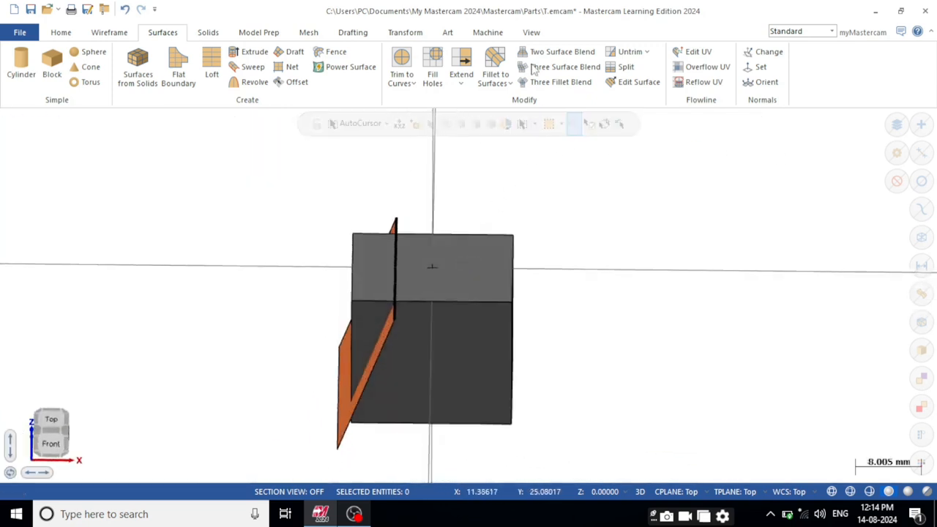
click(208, 32)
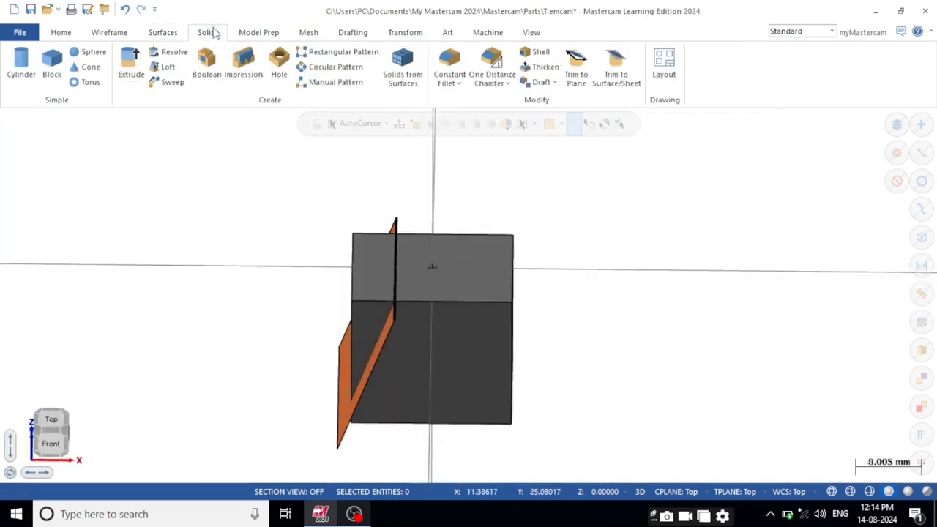
click(616, 66)
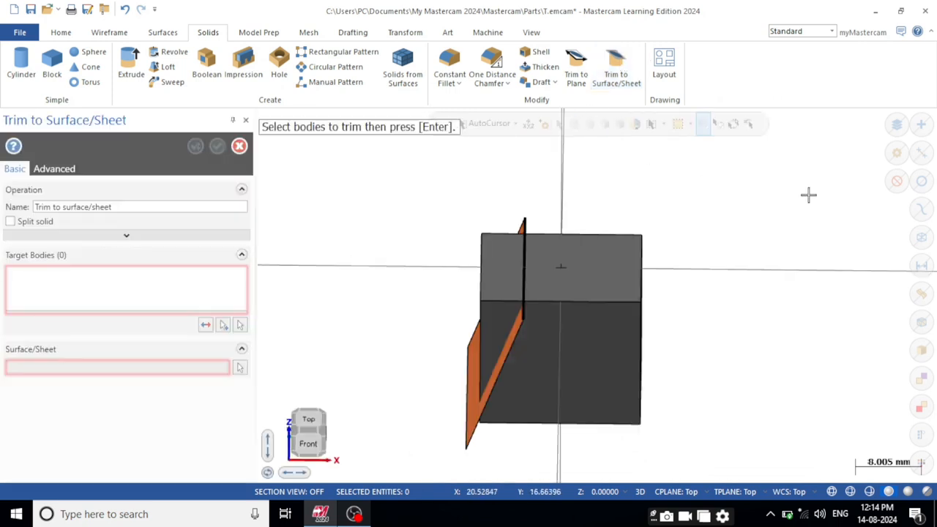
click(595, 271)
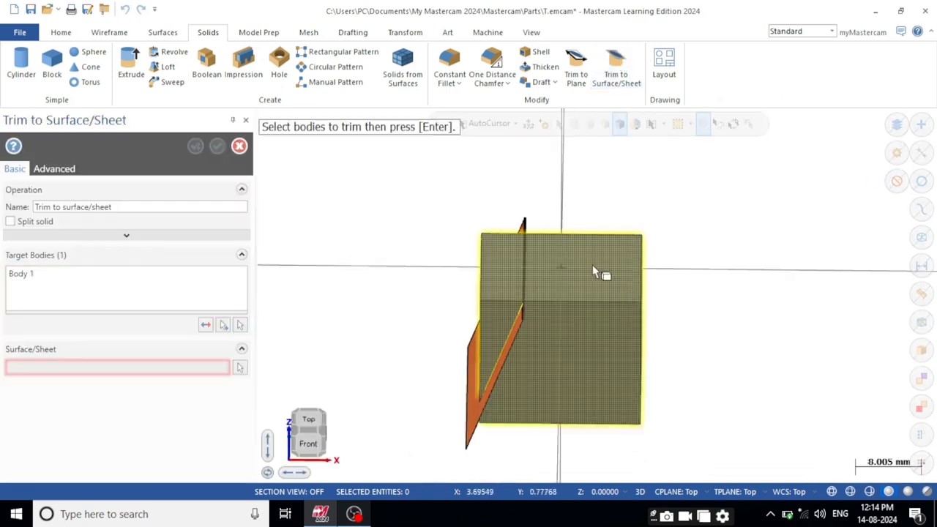
key(Return)
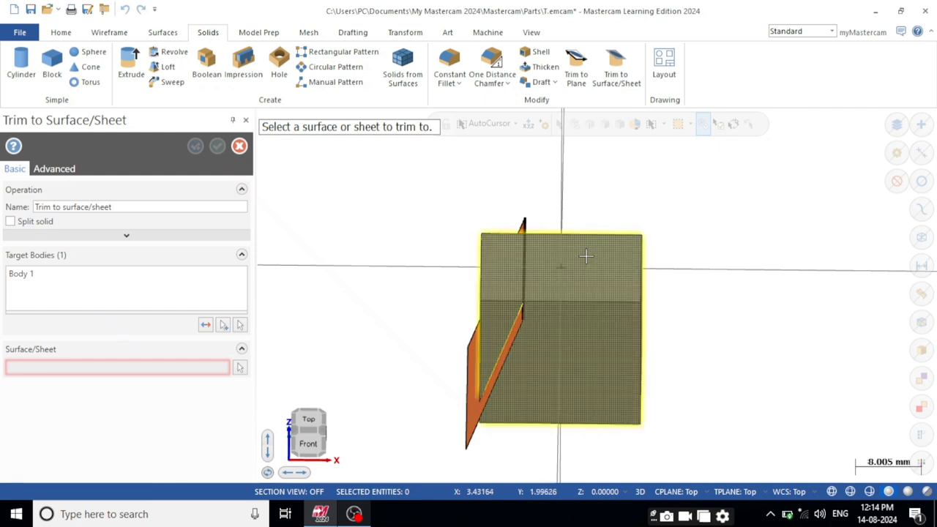
scroll(442, 398, up, 1)
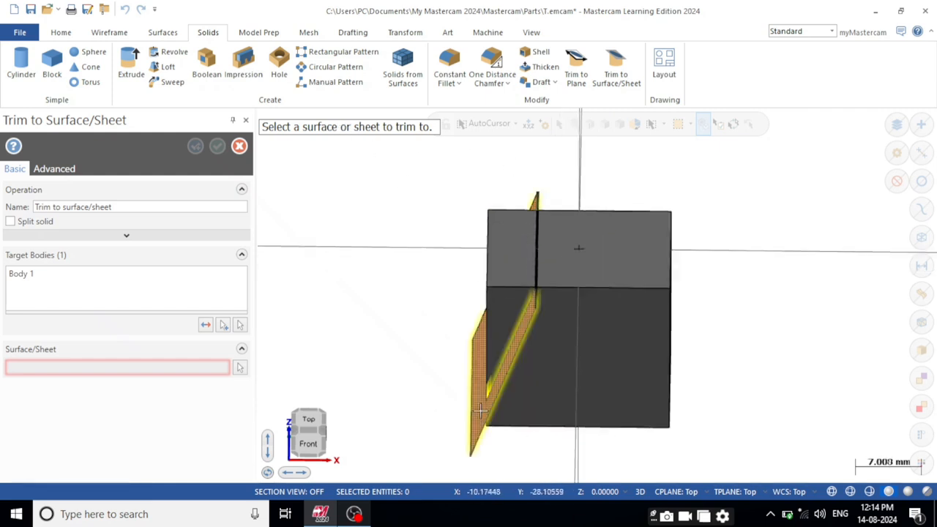
click(469, 405)
middle_drag(611, 338, 605, 309)
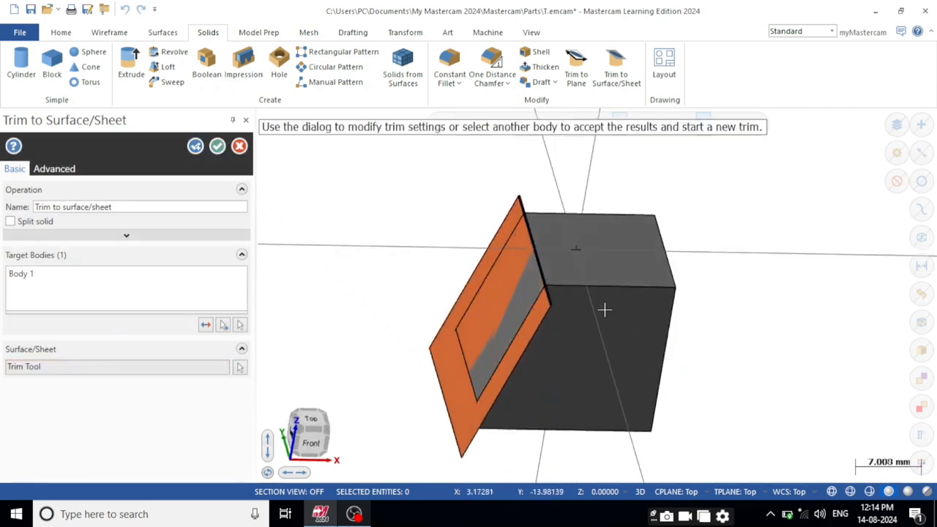
click(217, 147)
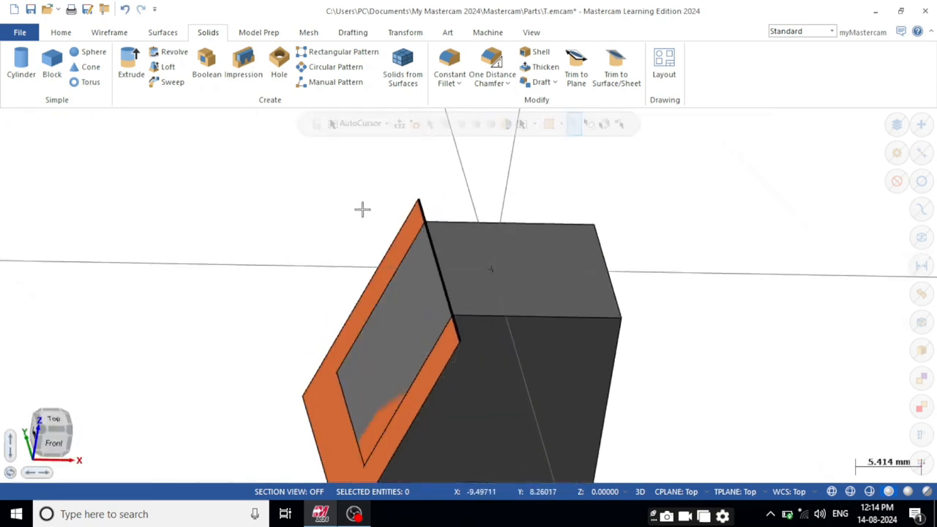
mouse_move(665, 149)
middle_down()
mouse_move(692, 200)
mouse_move(673, 213)
mouse_move(692, 220)
mouse_move(753, 199)
mouse_move(661, 212)
mouse_move(661, 164)
middle_up()
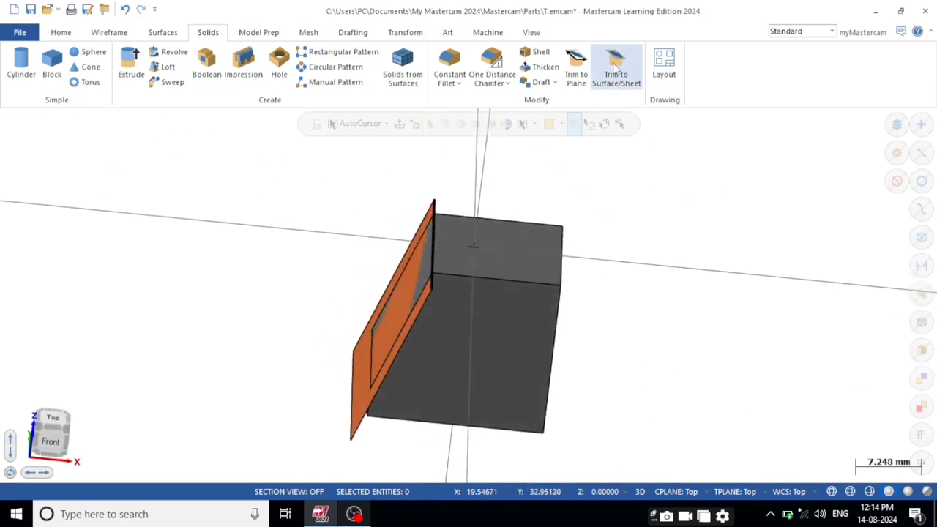